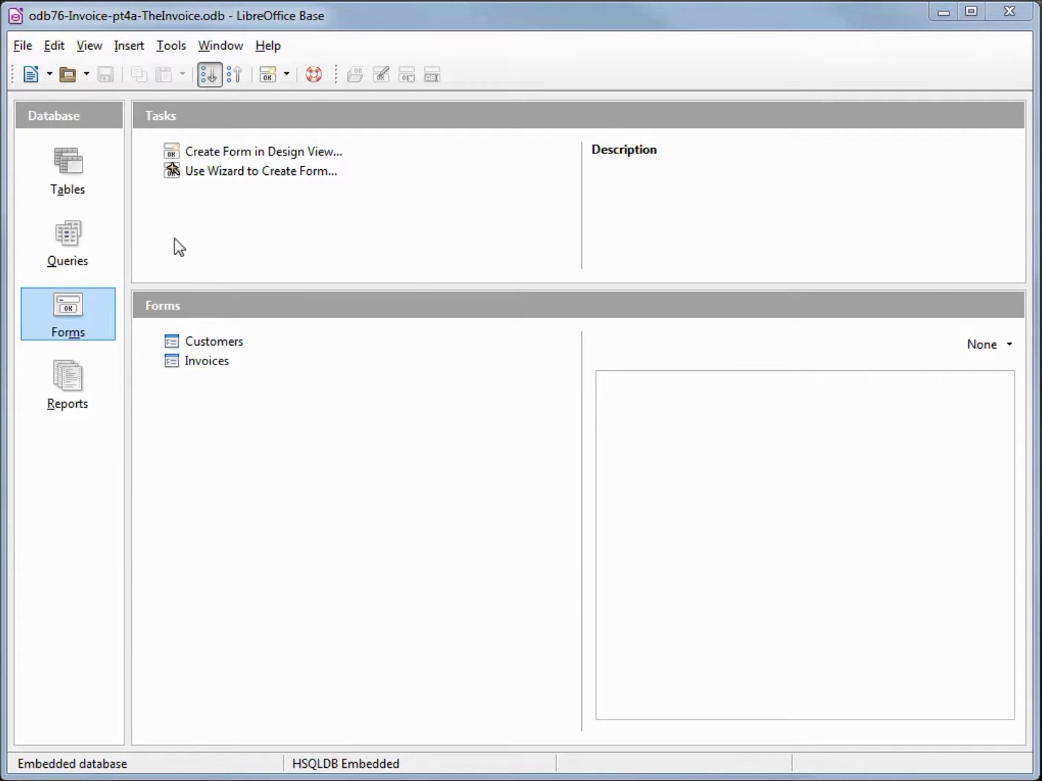
- Show the invoice database's Queries section
click(71, 227)
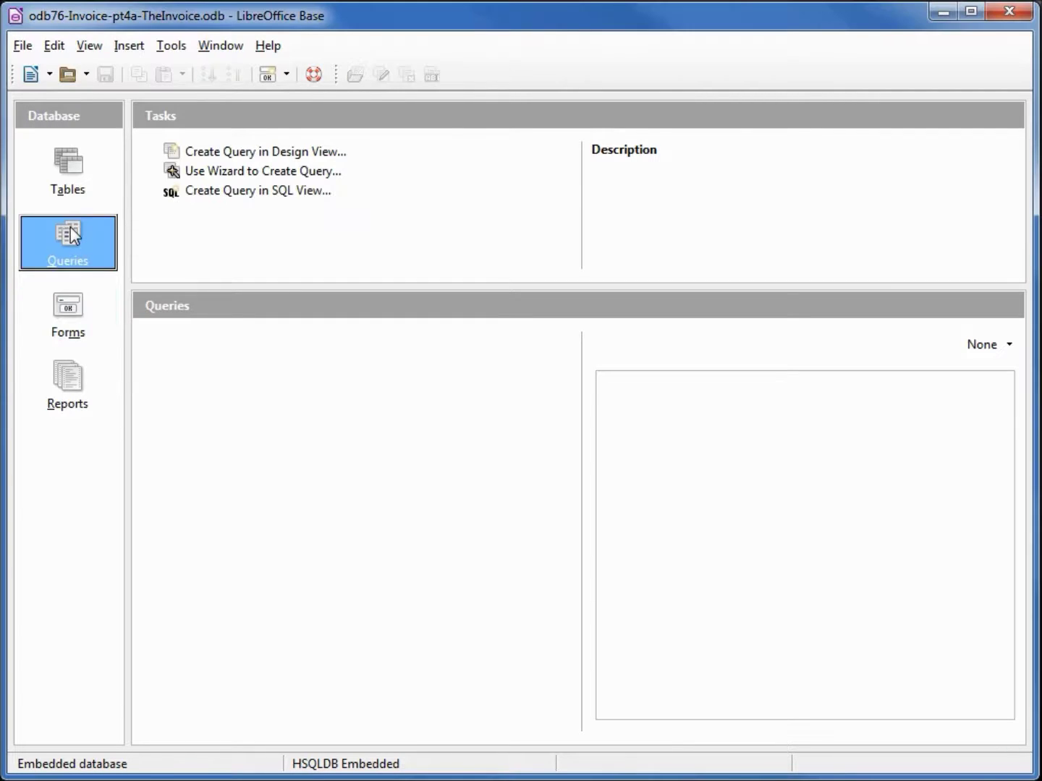
- Start a design-view query with Customers, Invoices and Tasks, spreading the tables to show links
click(265, 153)
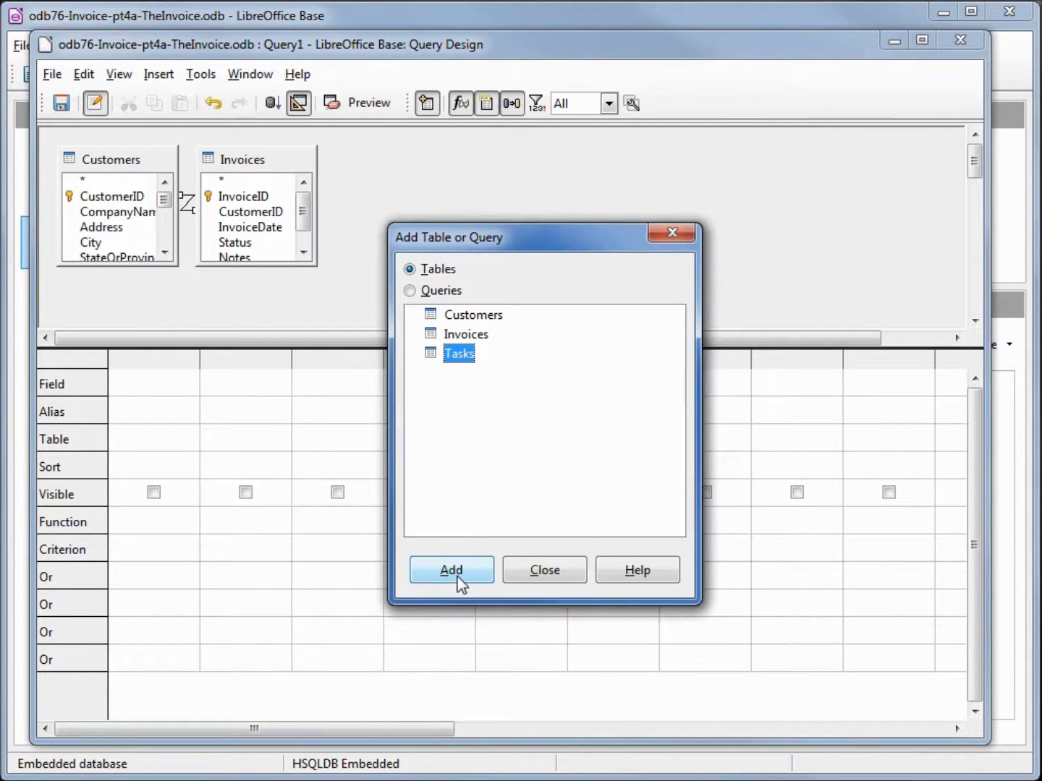
click(460, 581)
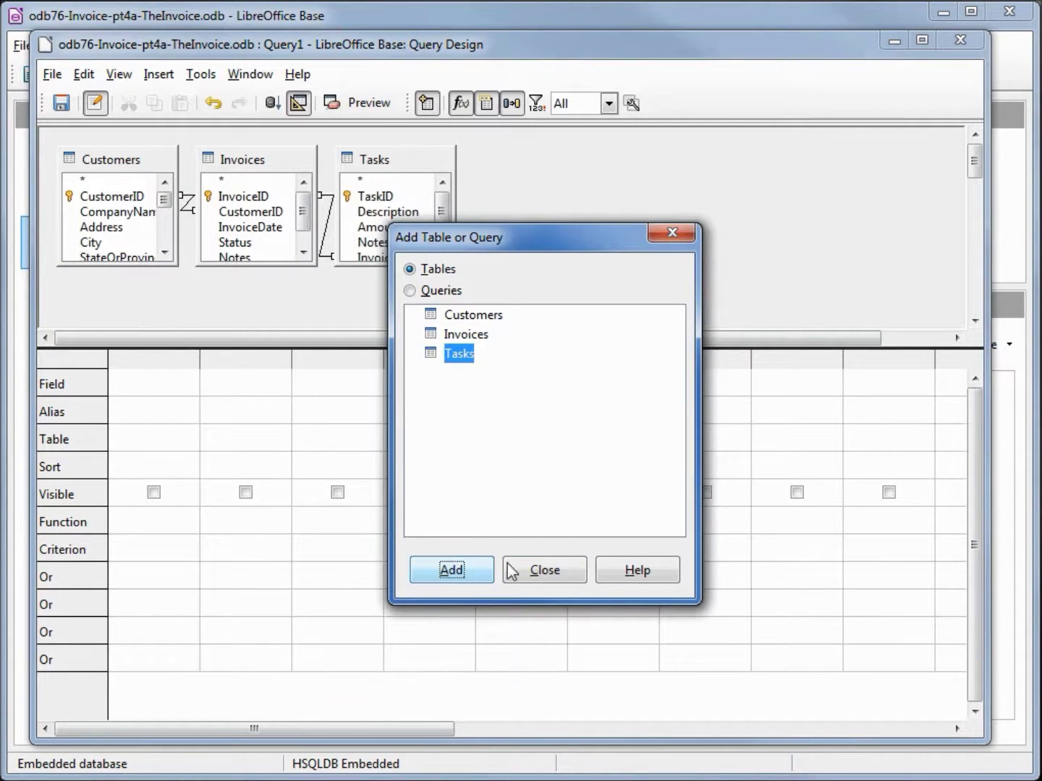
click(542, 575)
drag(398, 164, 532, 173)
drag(260, 179, 361, 167)
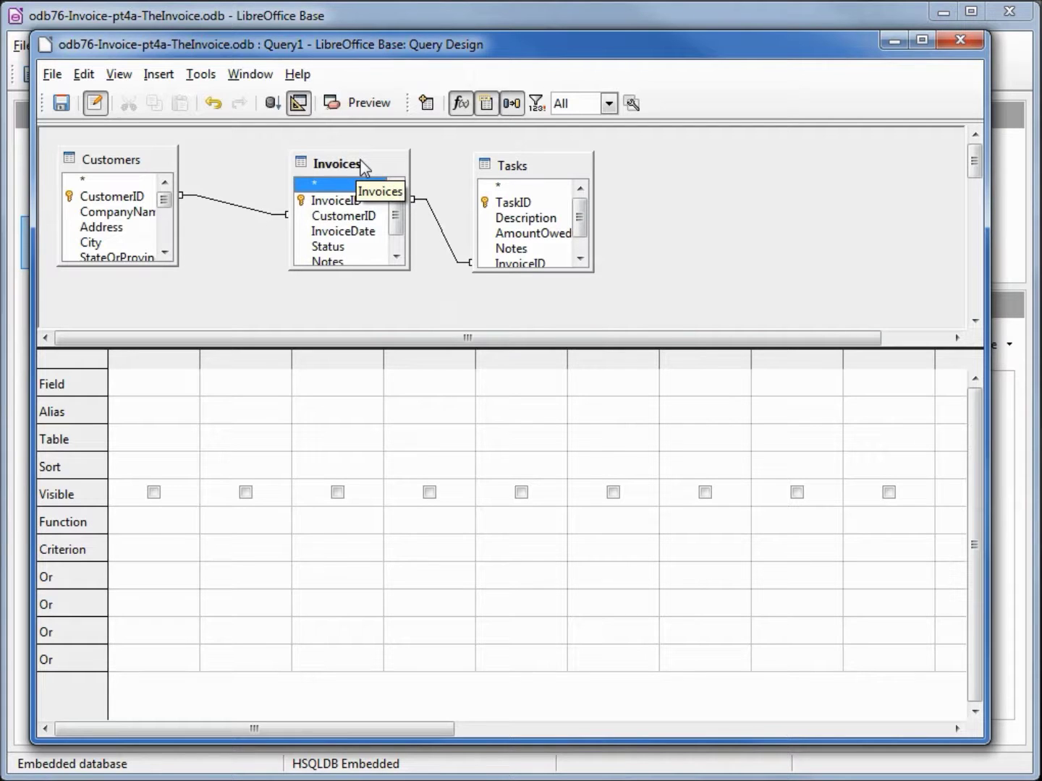
- Add InvoiceID, InvoiceDate, Status, CompanyName, Address and City as query columns
double_click(344, 204)
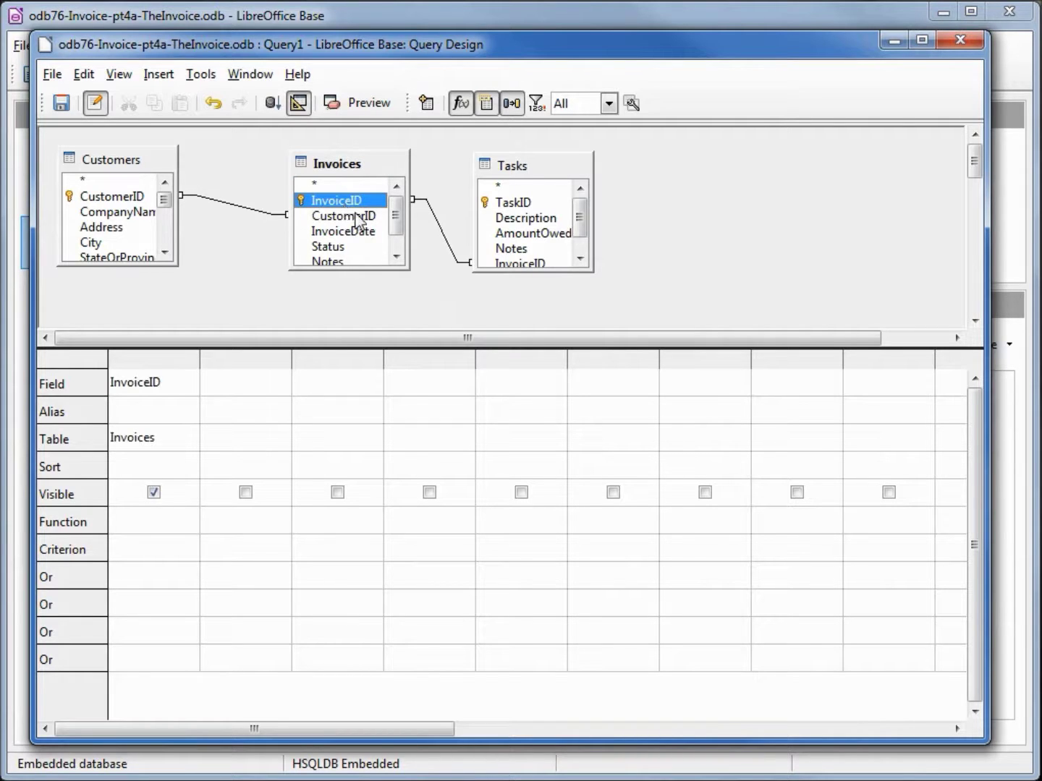
double_click(365, 232)
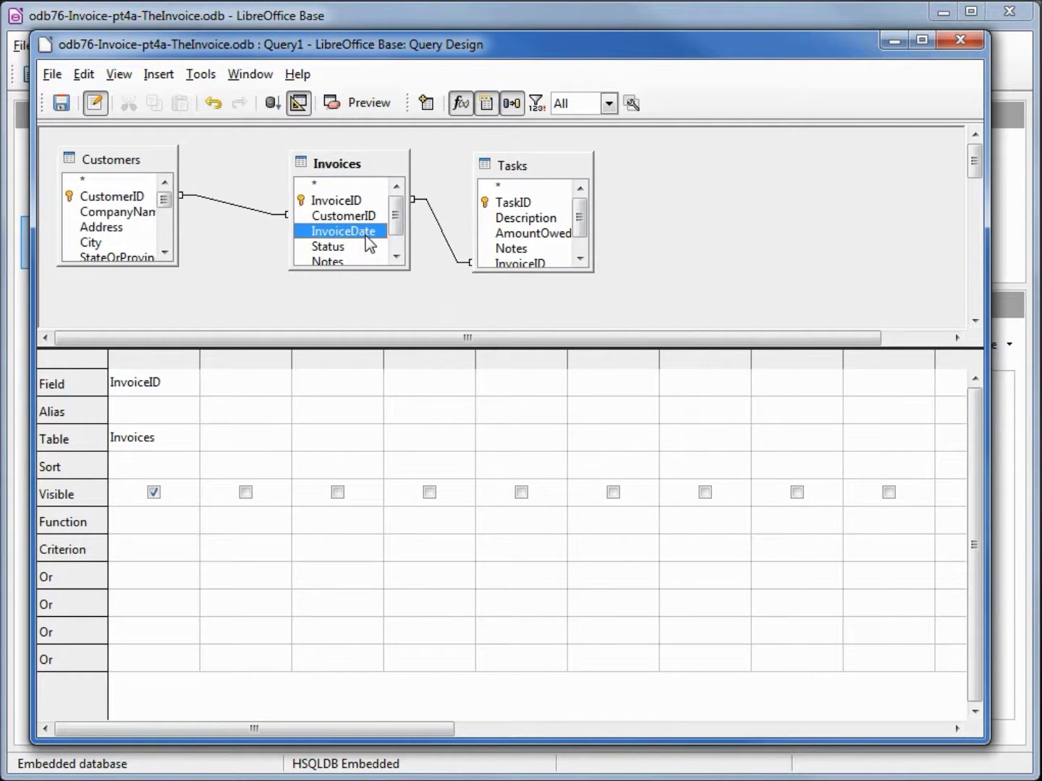
double_click(343, 246)
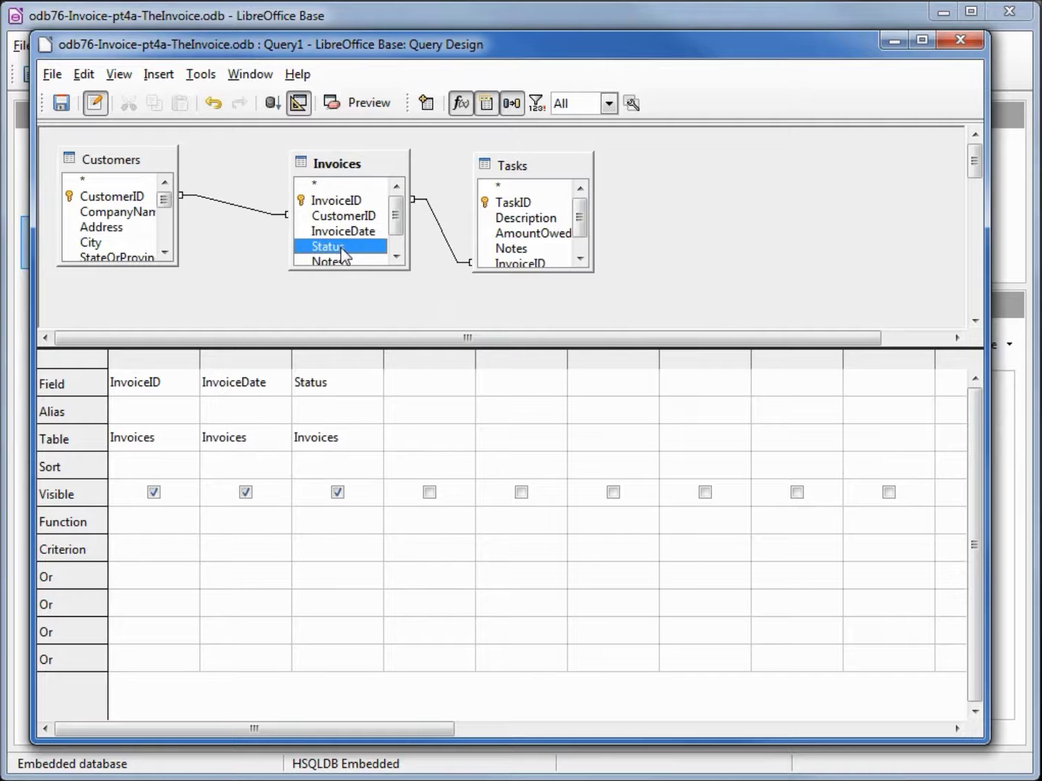
double_click(110, 212)
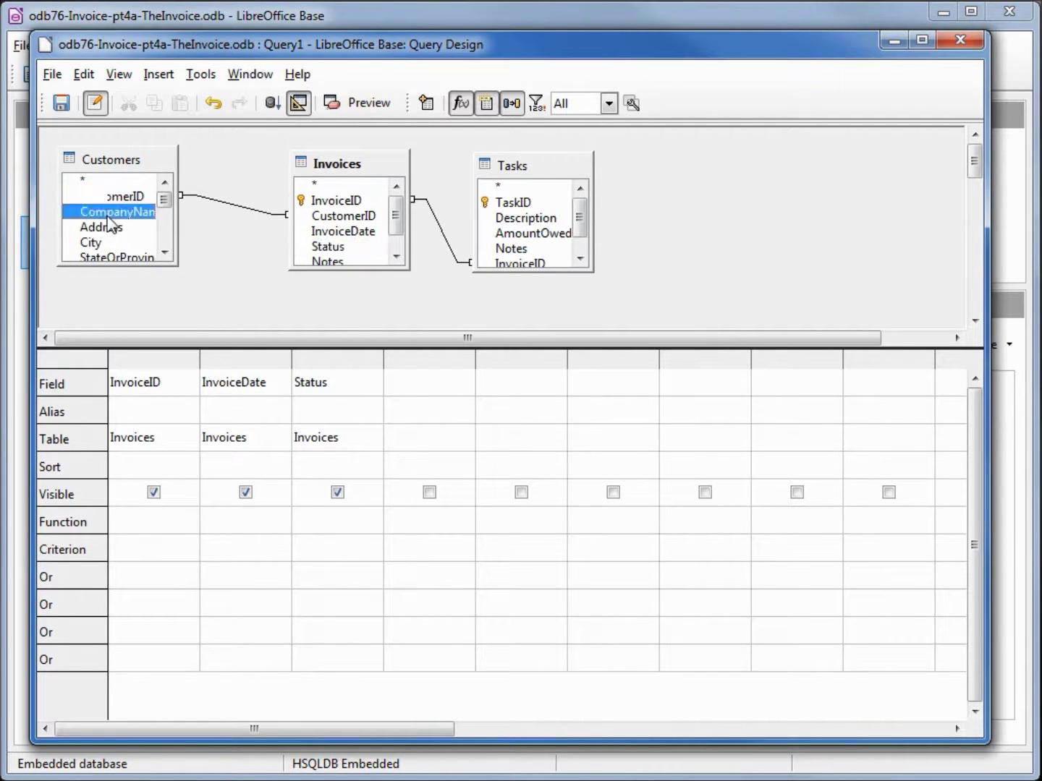
double_click(105, 228)
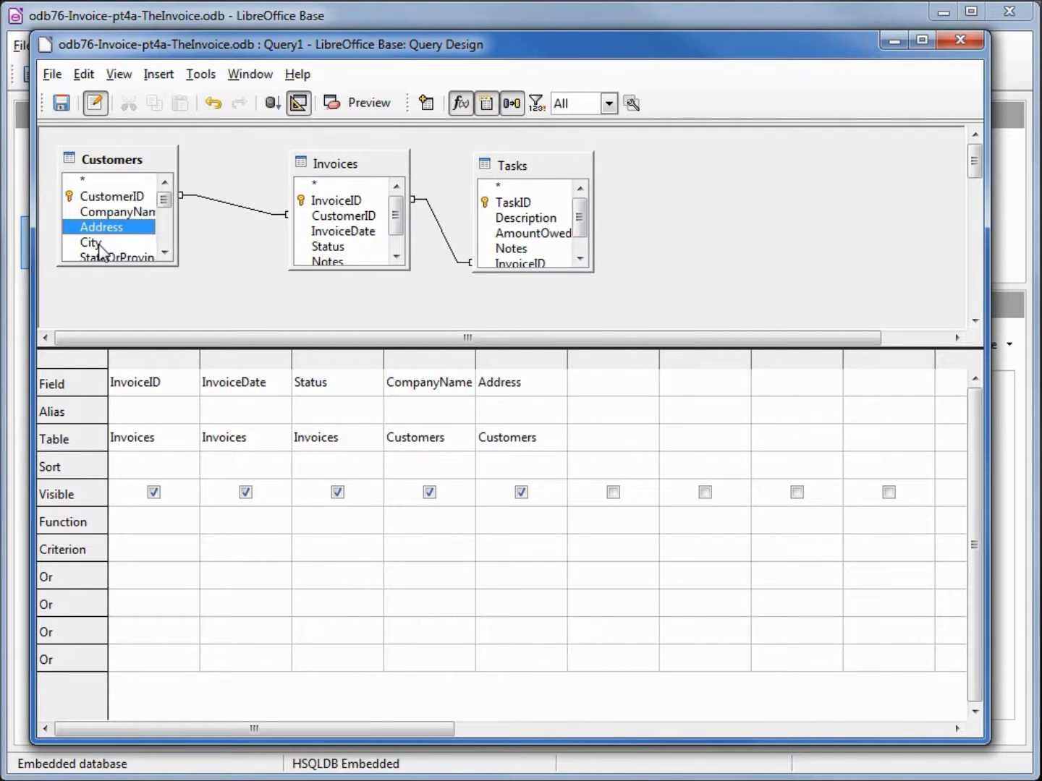
double_click(100, 244)
click(165, 252)
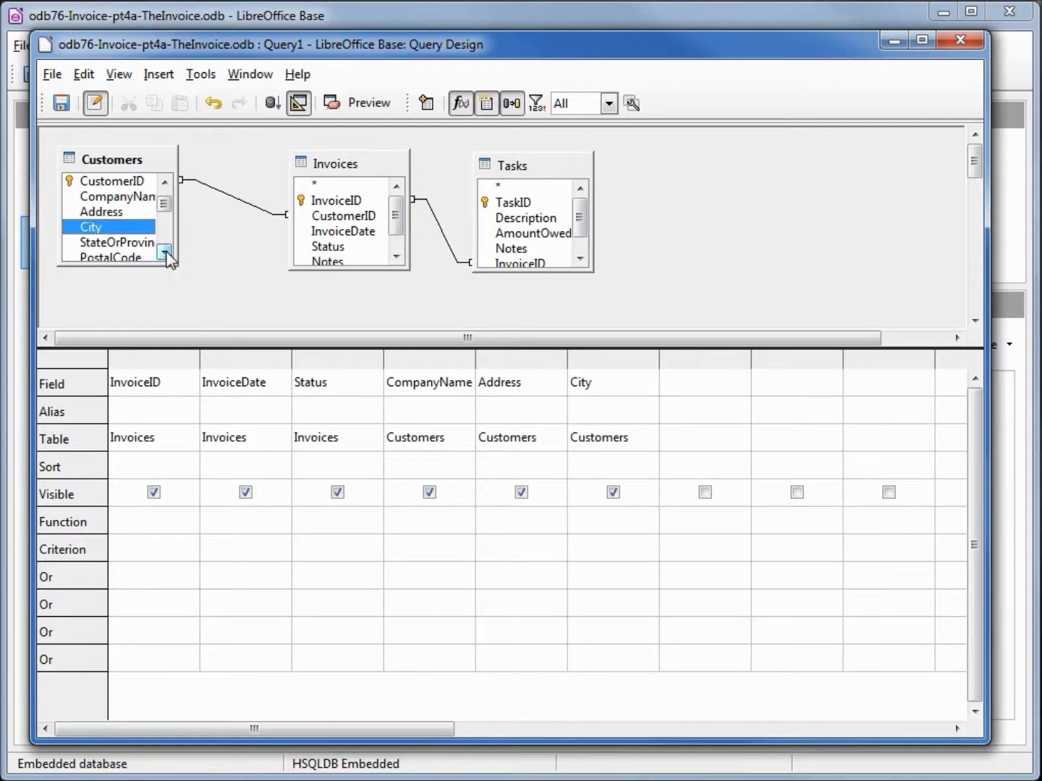
click(167, 252)
click(167, 252)
- Add StateOrProvince, PostalCode, Description, AmountOwed and Notes columns to the query
double_click(136, 216)
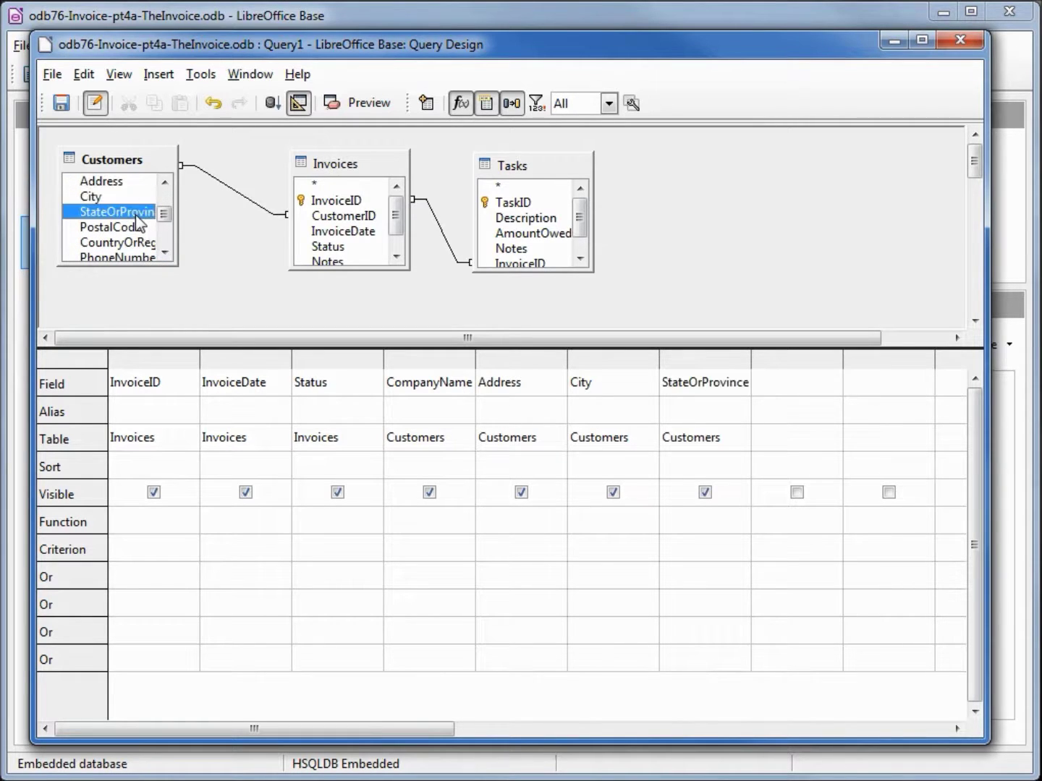
double_click(120, 229)
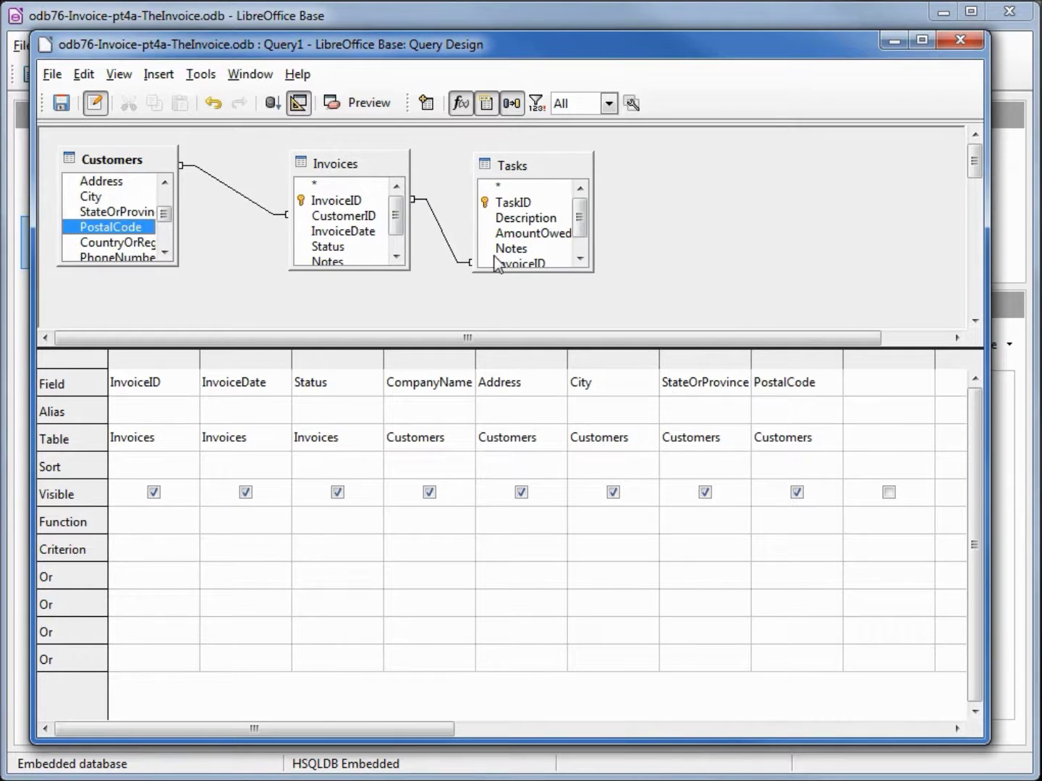
double_click(527, 220)
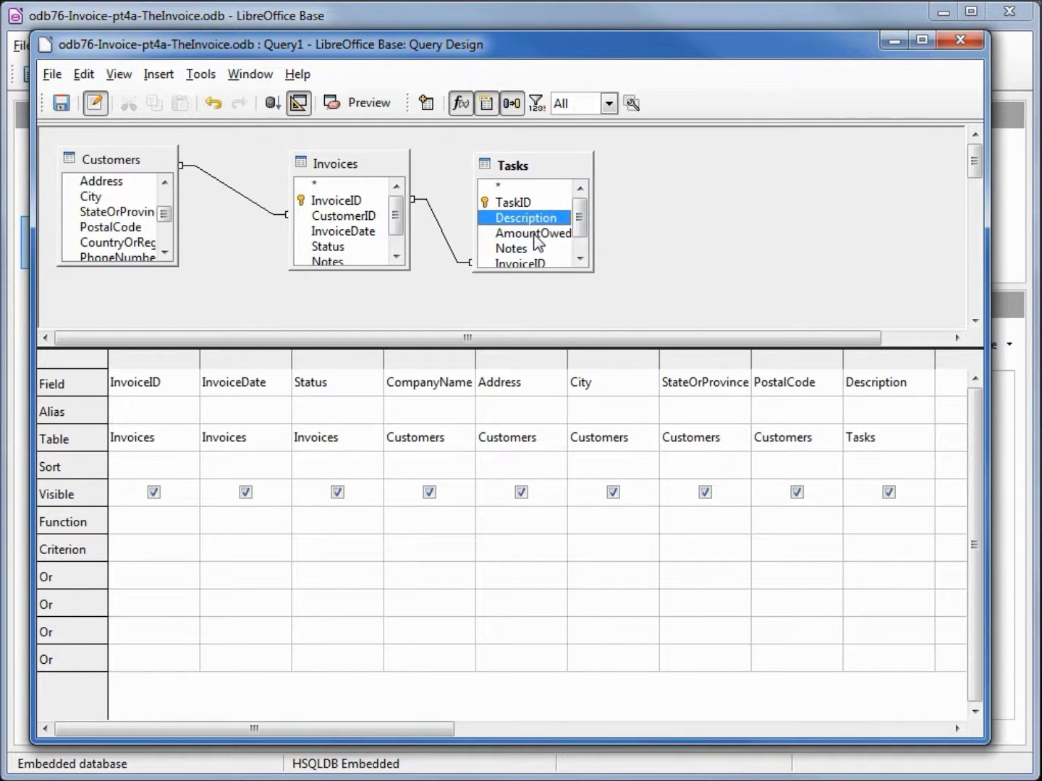
double_click(534, 233)
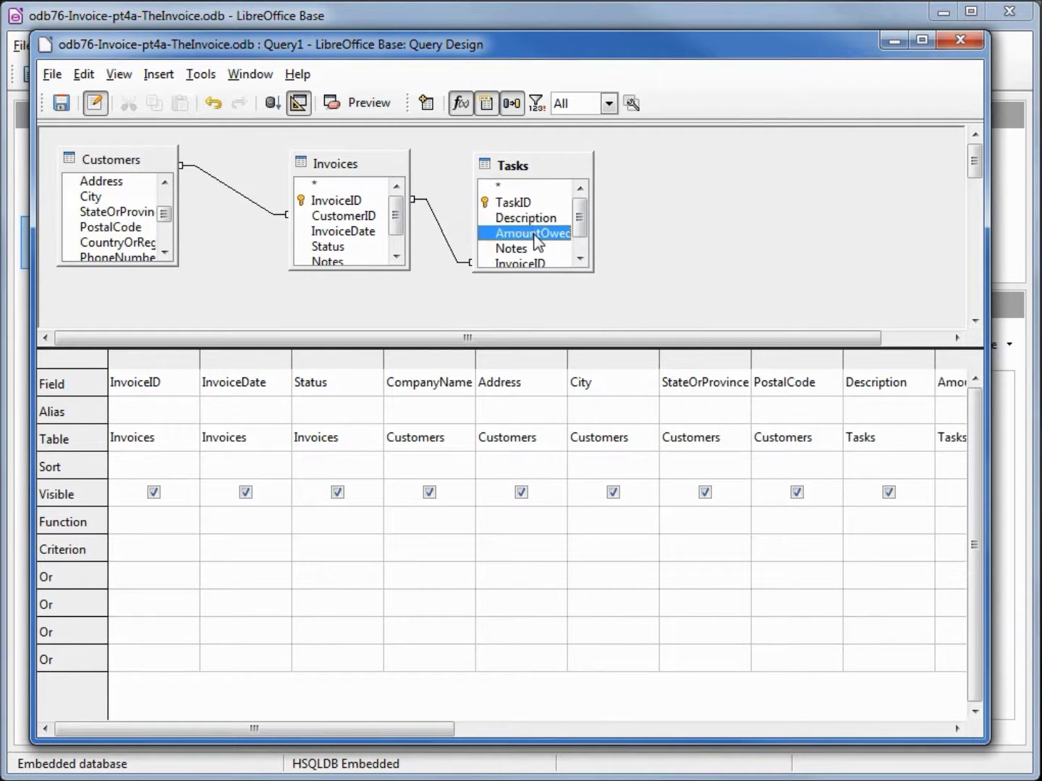
click(501, 250)
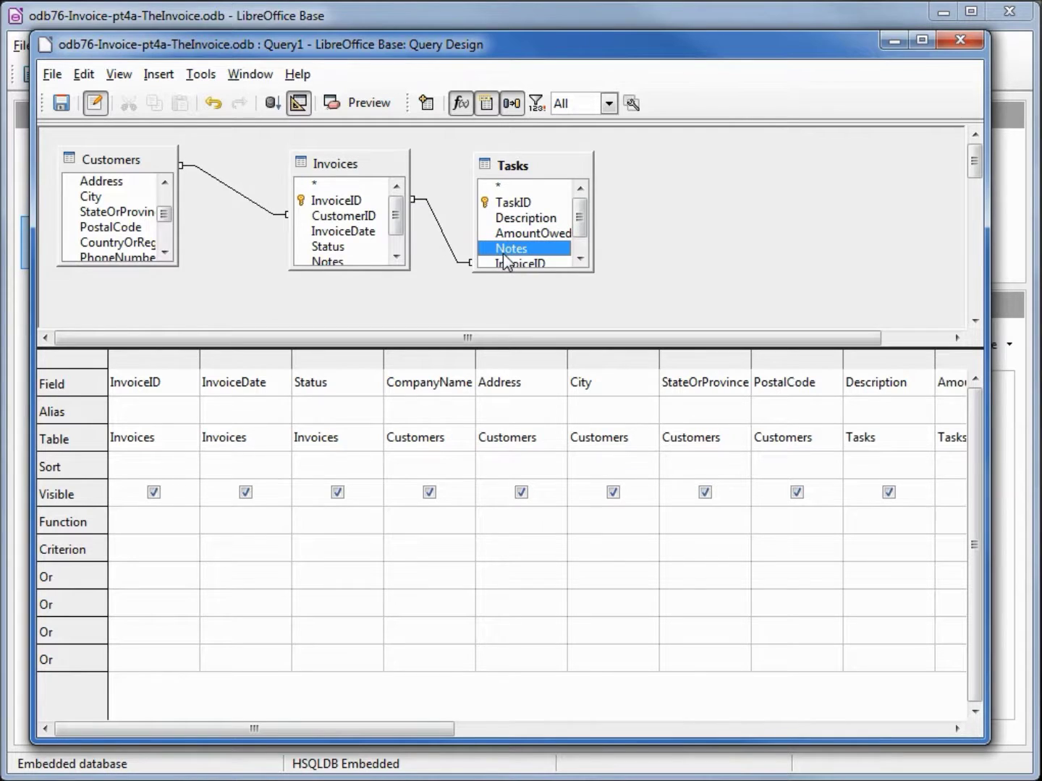
drag(381, 726, 334, 722)
click(319, 552)
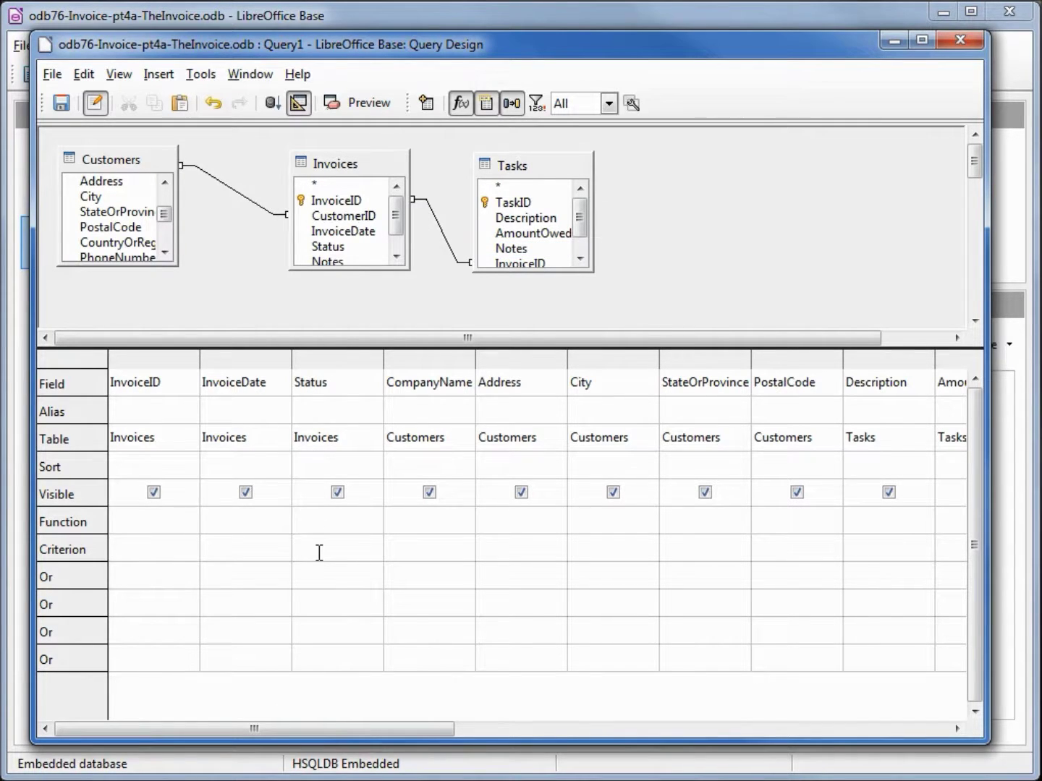
- Clear the Status filter, run the query to list its 6 records, and start saving it
text(0)
key(BackSpace)
click(275, 104)
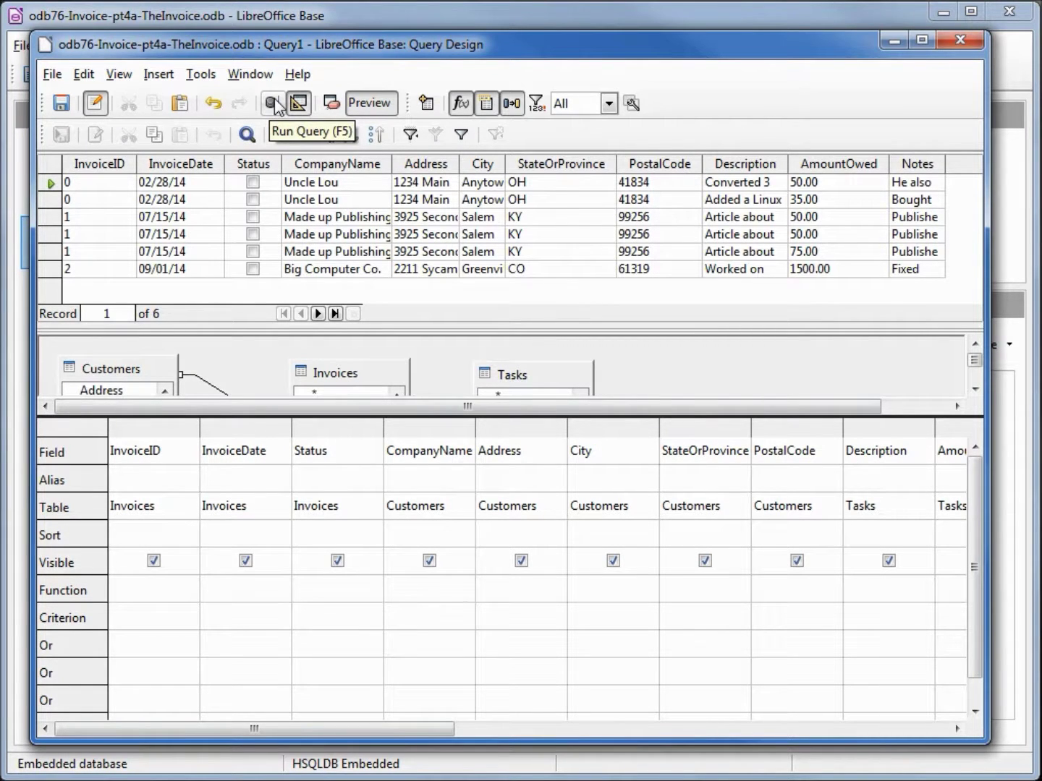
click(63, 105)
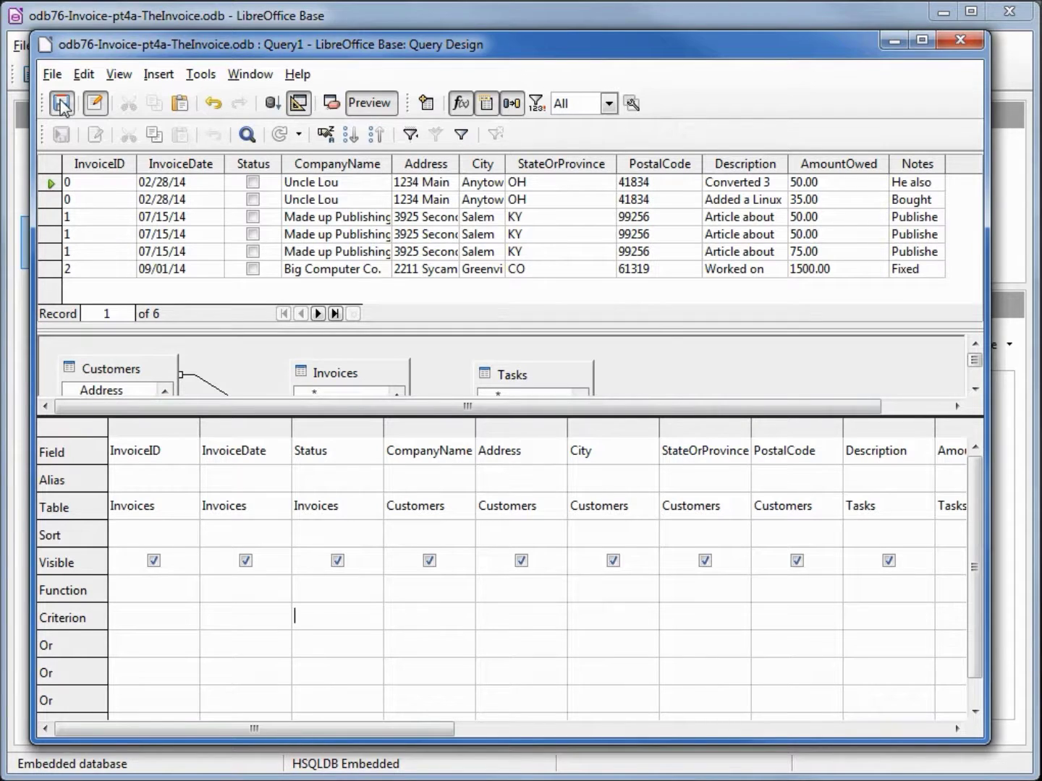
- Save the query as qry_Invoice, close its design, and show the Reports section
double_click(499, 376)
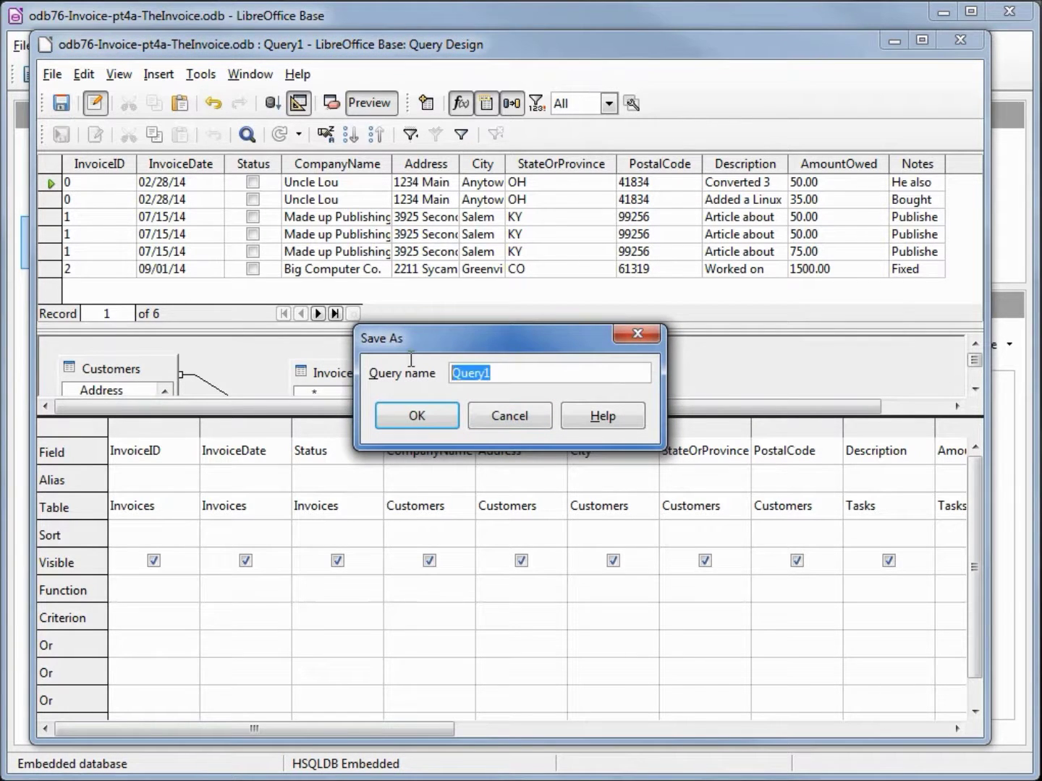
text(qry)
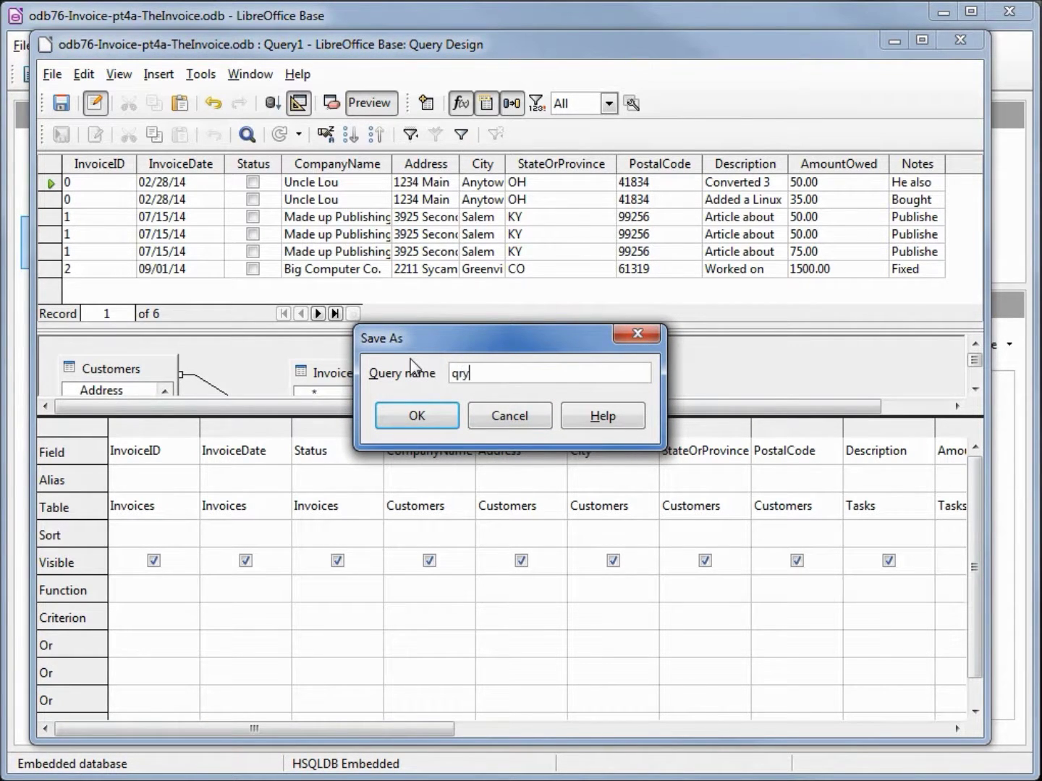
text(_Invoice)
click(416, 414)
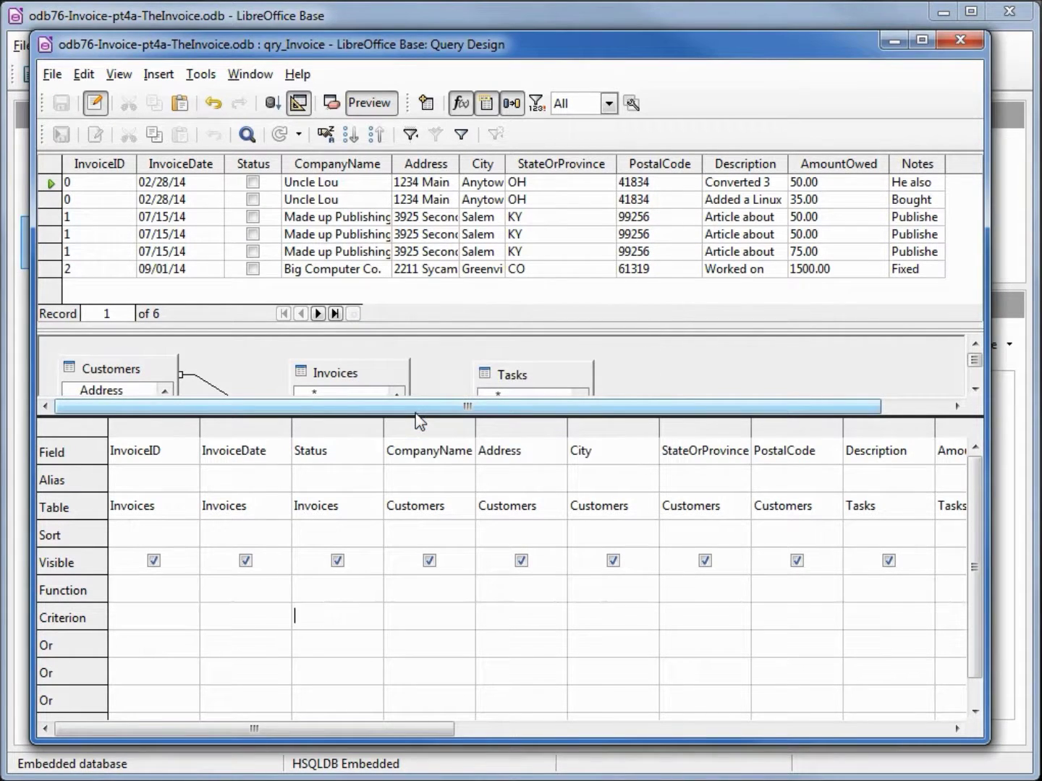
click(960, 40)
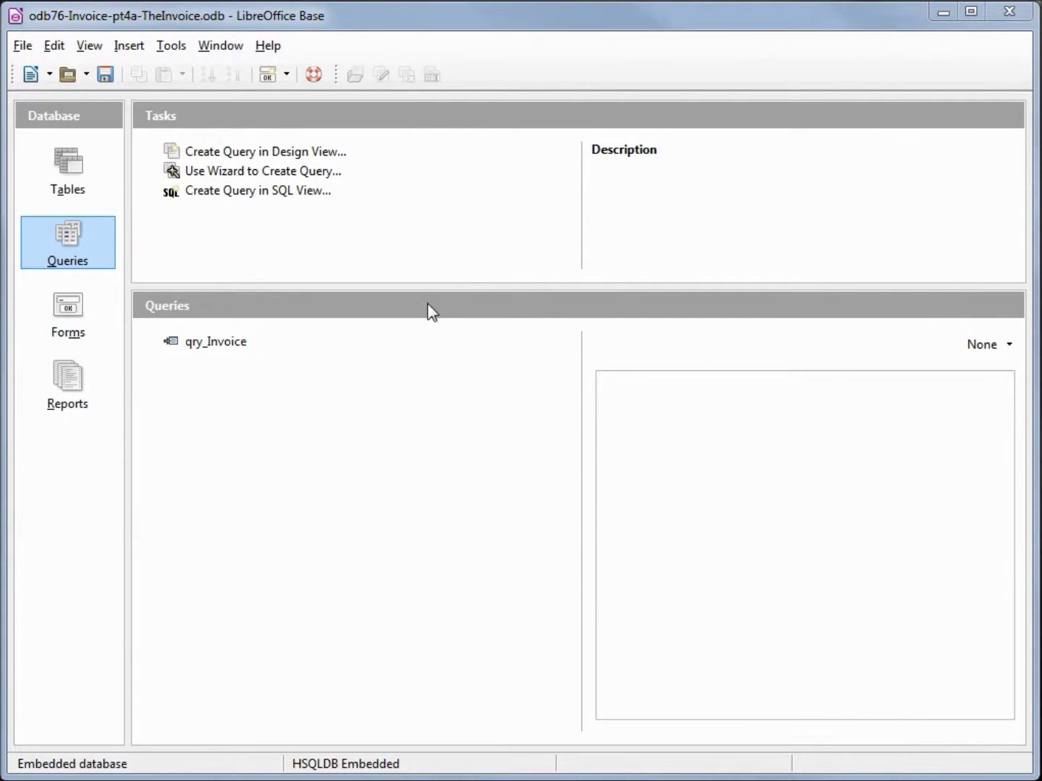
click(75, 391)
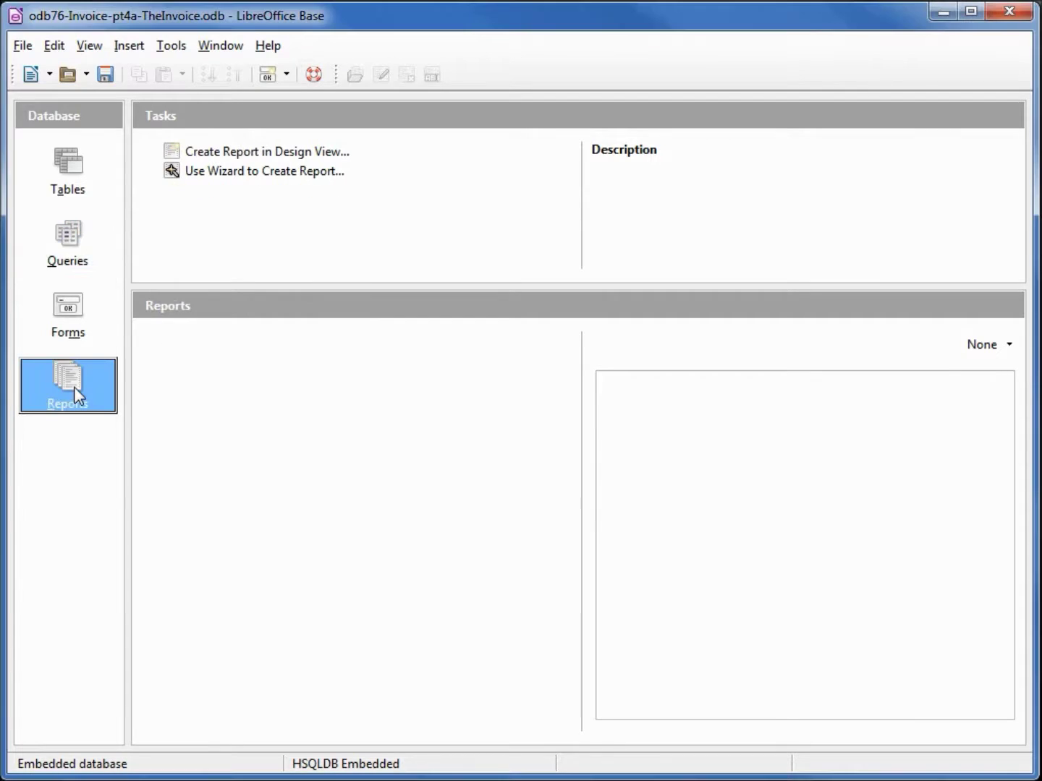
- Launch the Report Wizard and include all qry_Invoice fields in the report
click(271, 178)
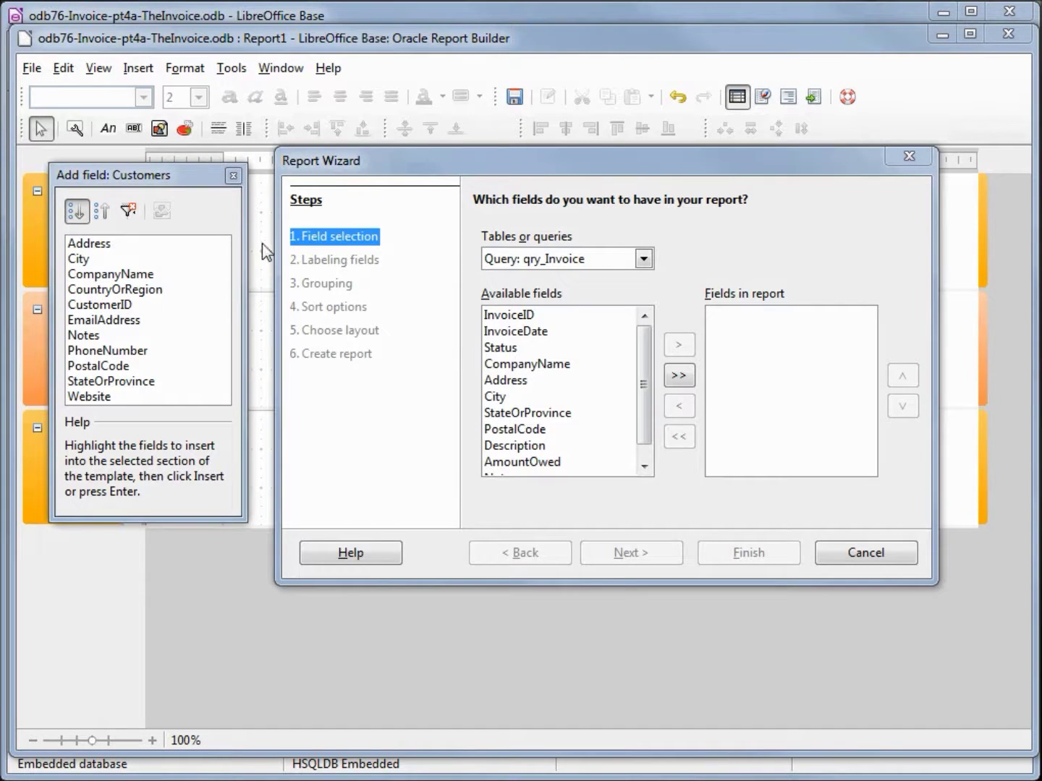
click(232, 177)
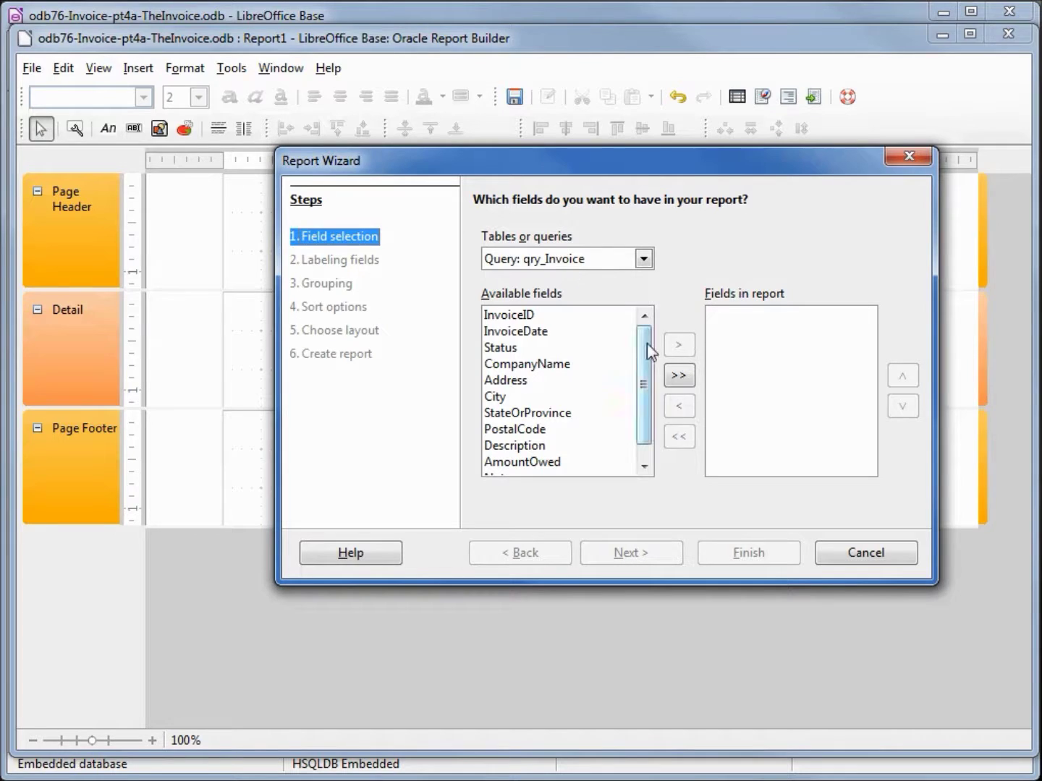
click(679, 375)
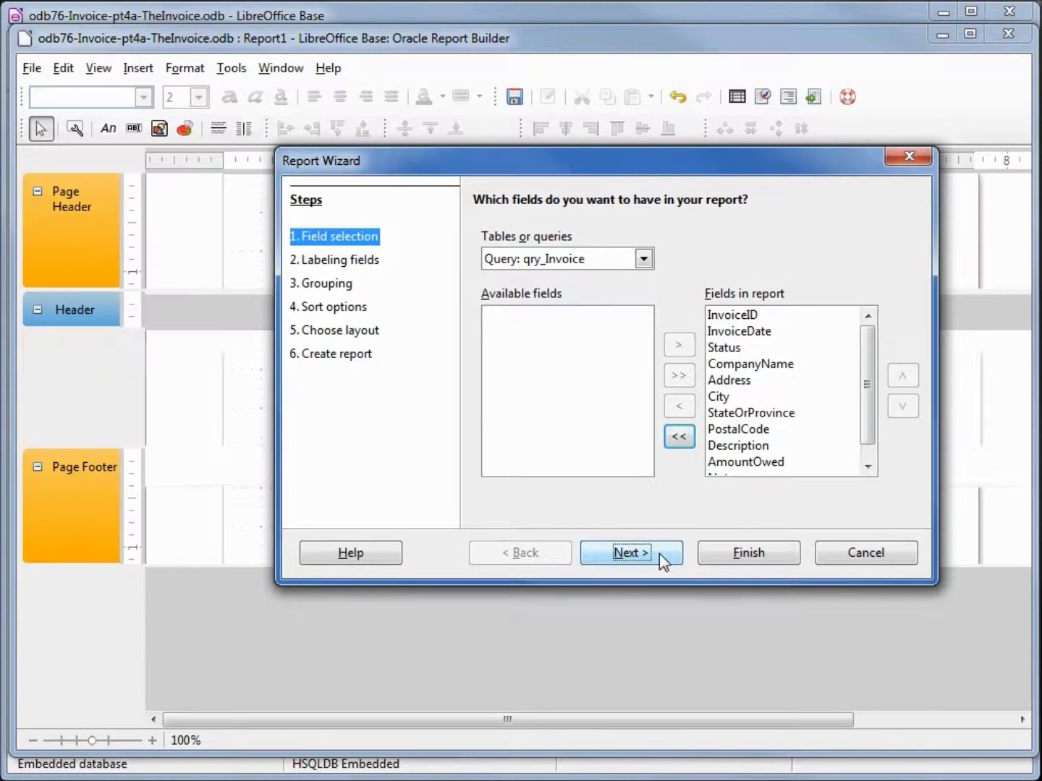
click(659, 554)
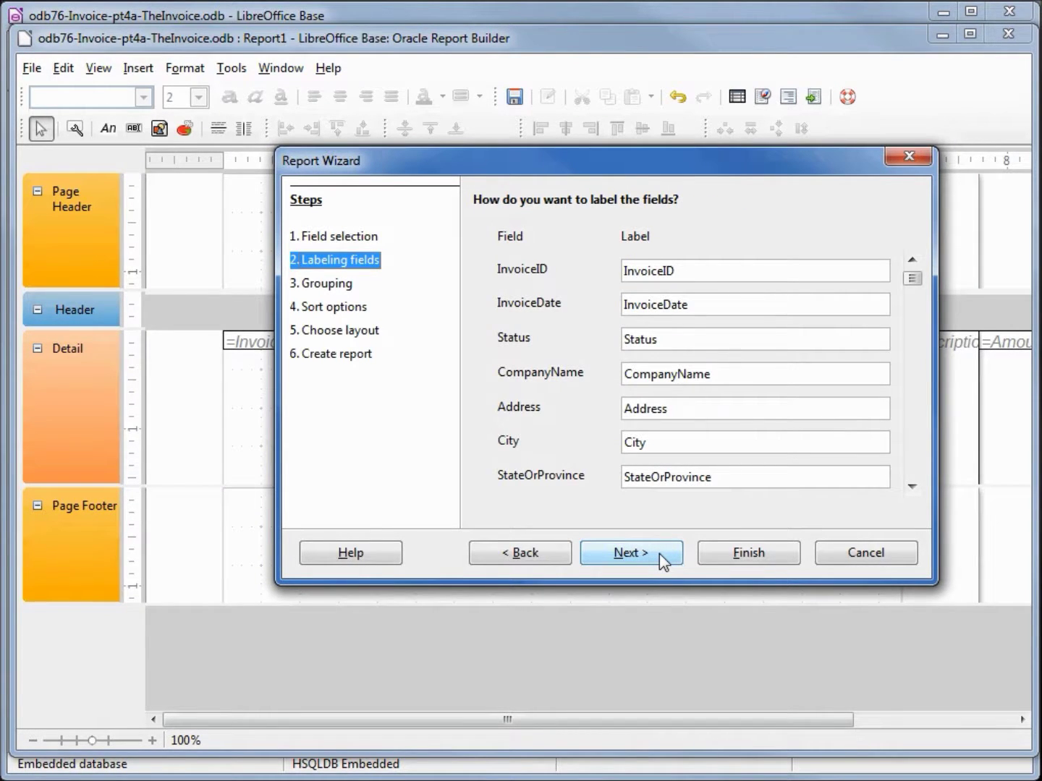
- Skip grouping and sort the report data by InvoiceID
click(659, 554)
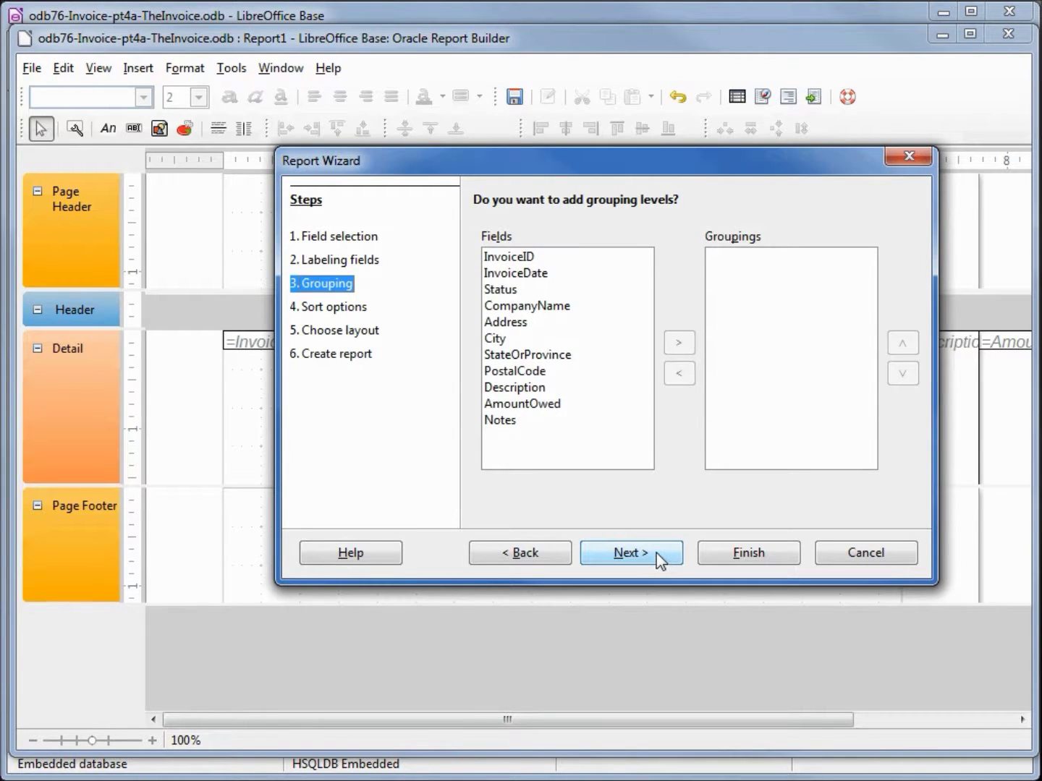
click(656, 552)
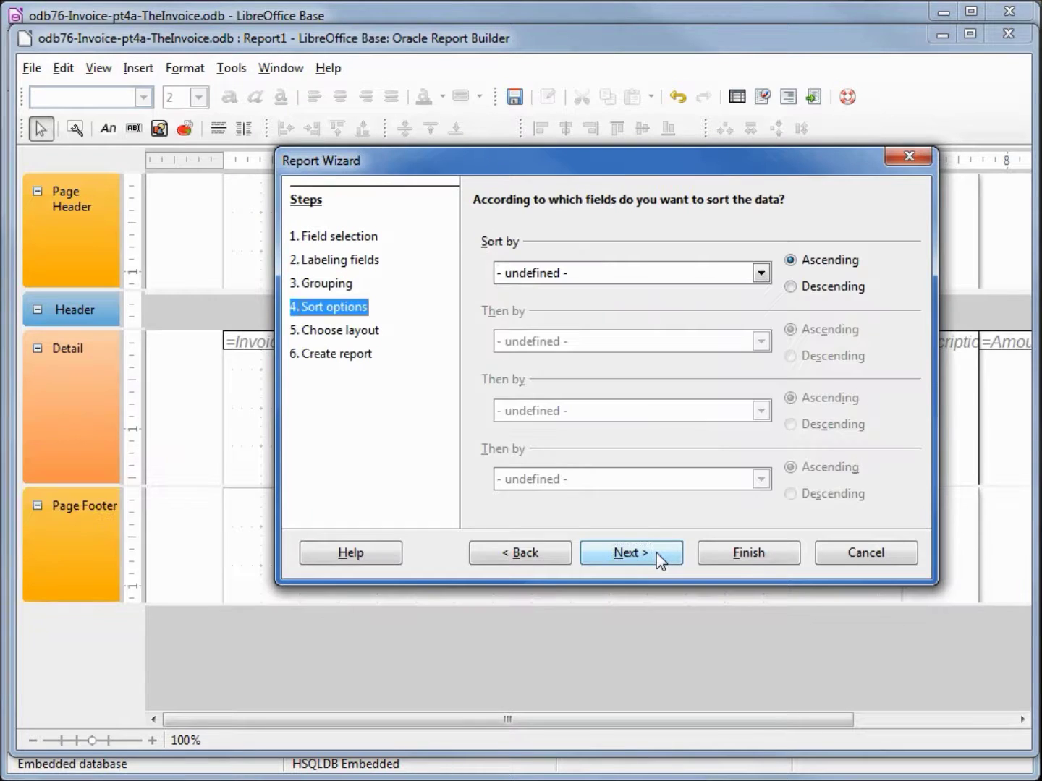
click(758, 272)
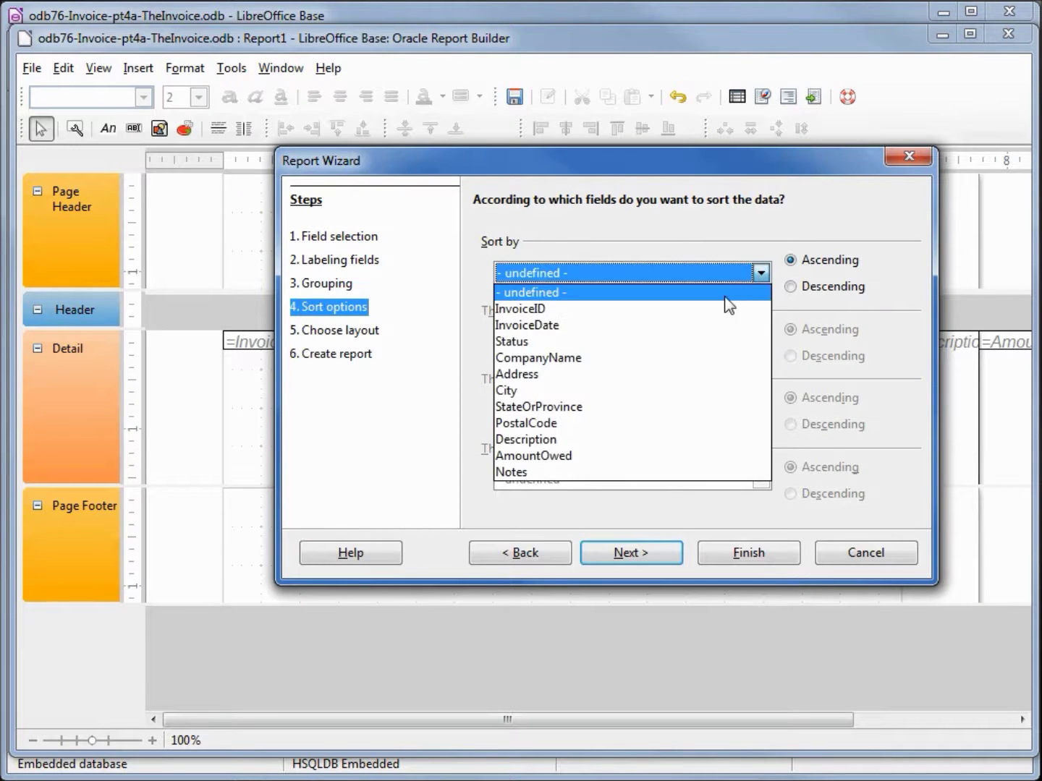
click(720, 321)
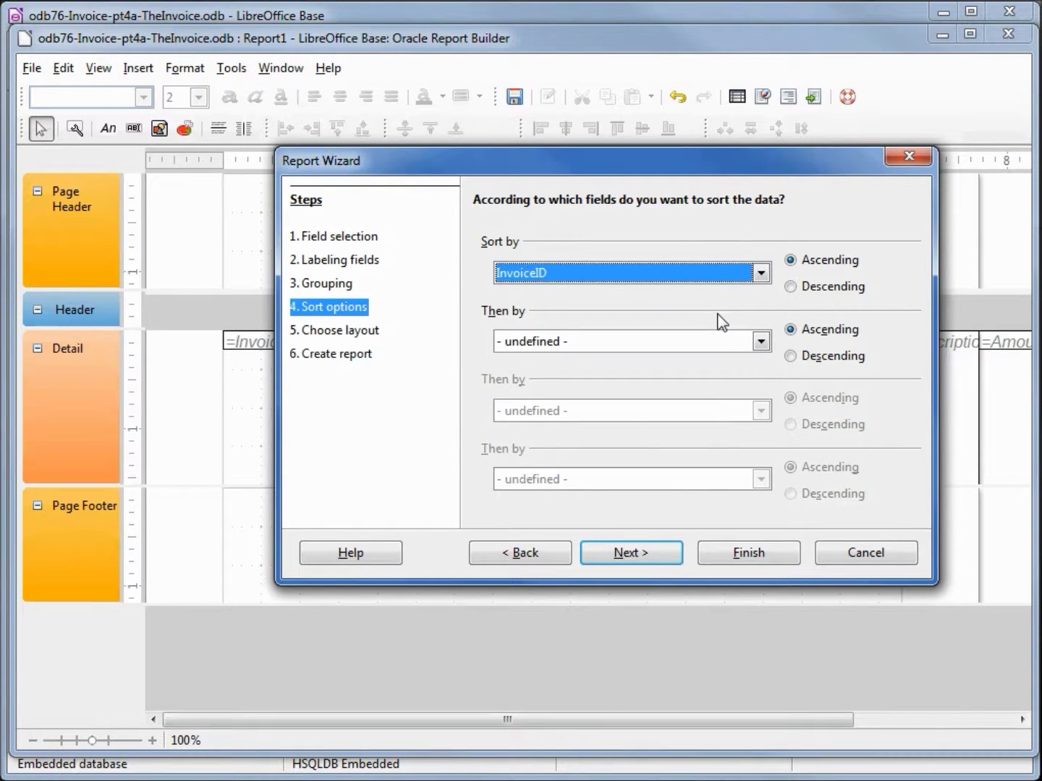
- Keep the layout, title the report rpt_Invoice, and generate it
click(625, 554)
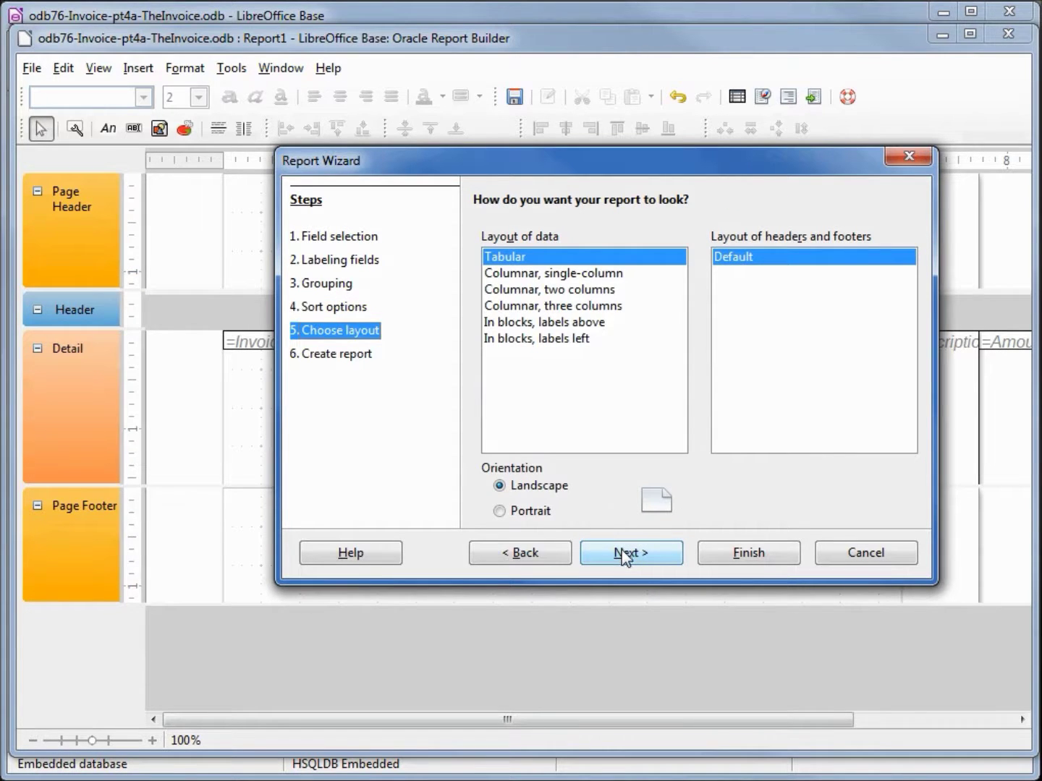
click(627, 563)
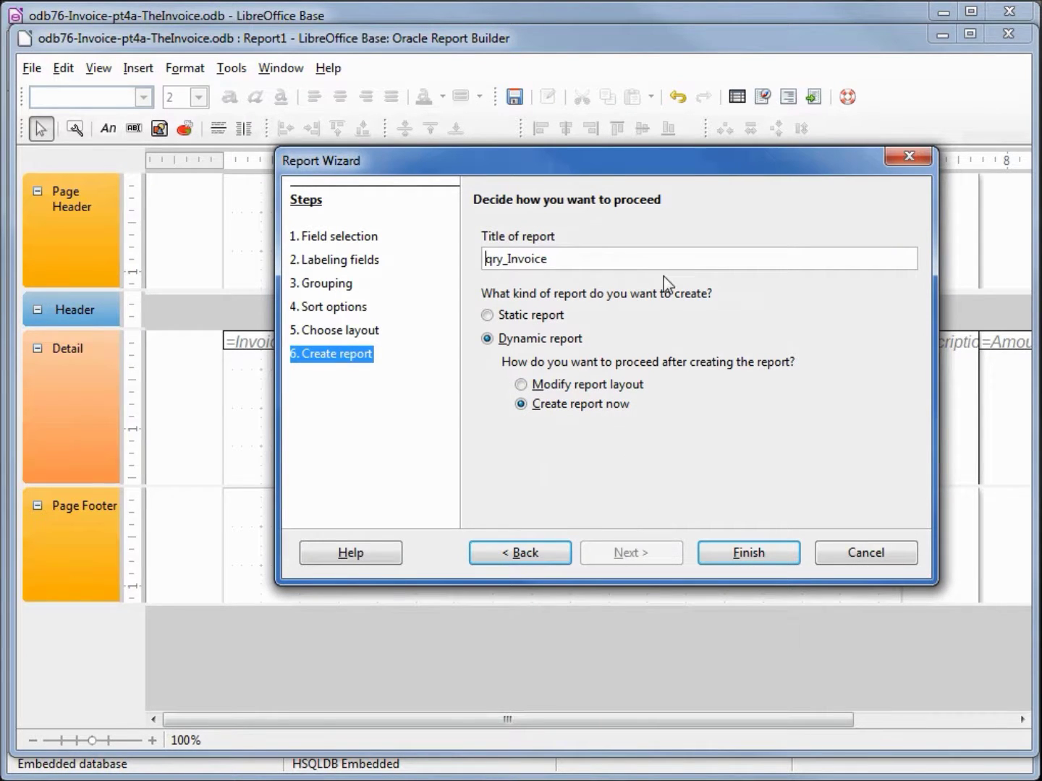
text(rpt)
key(Delete)
key(Delete)
key(Delete)
click(759, 555)
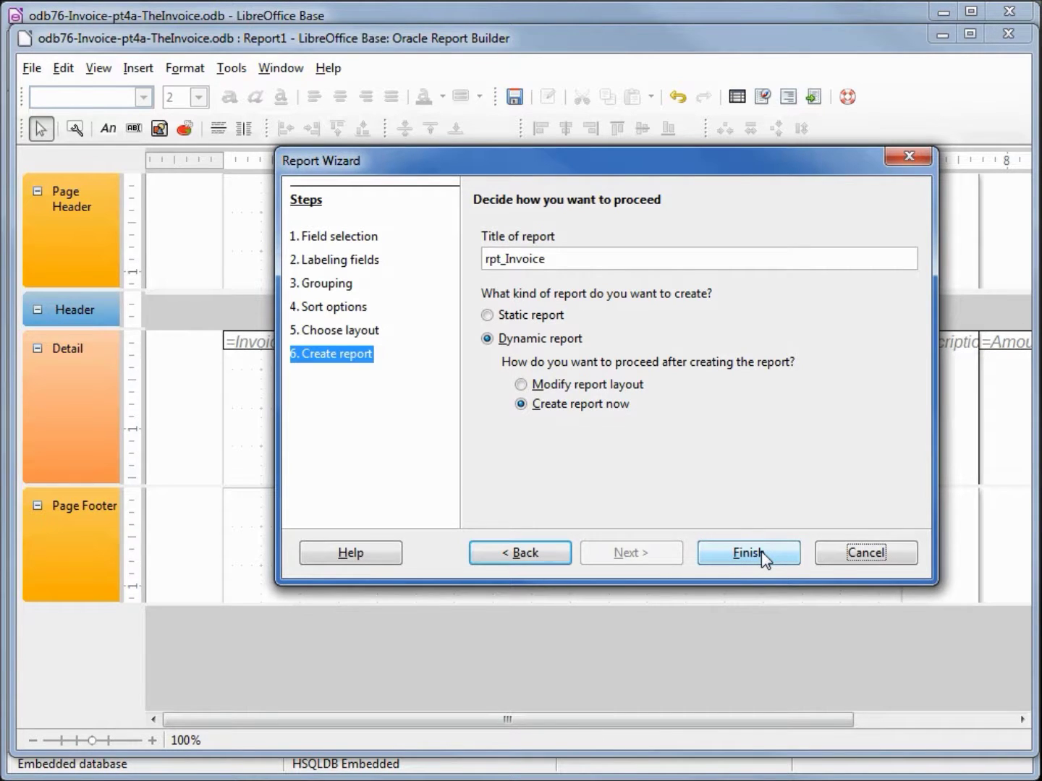
click(749, 552)
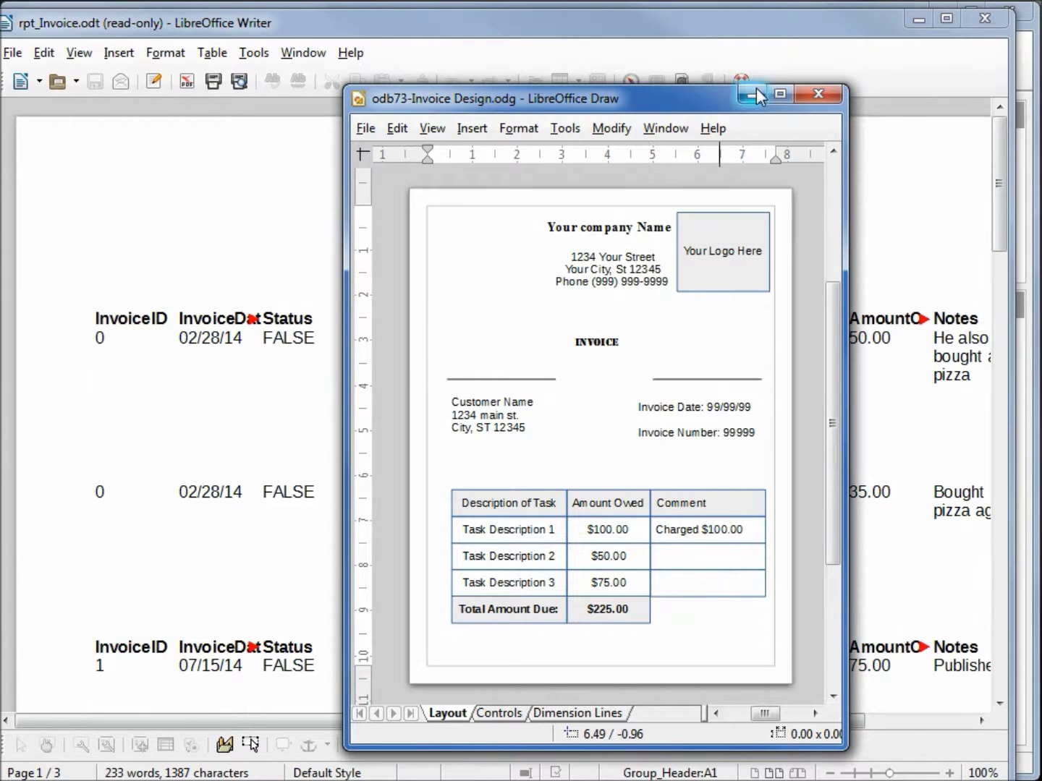
- Move the Draw window aside to view the Writer report, then reopen rpt_Invoice for editing
drag(711, 95, 1040, 202)
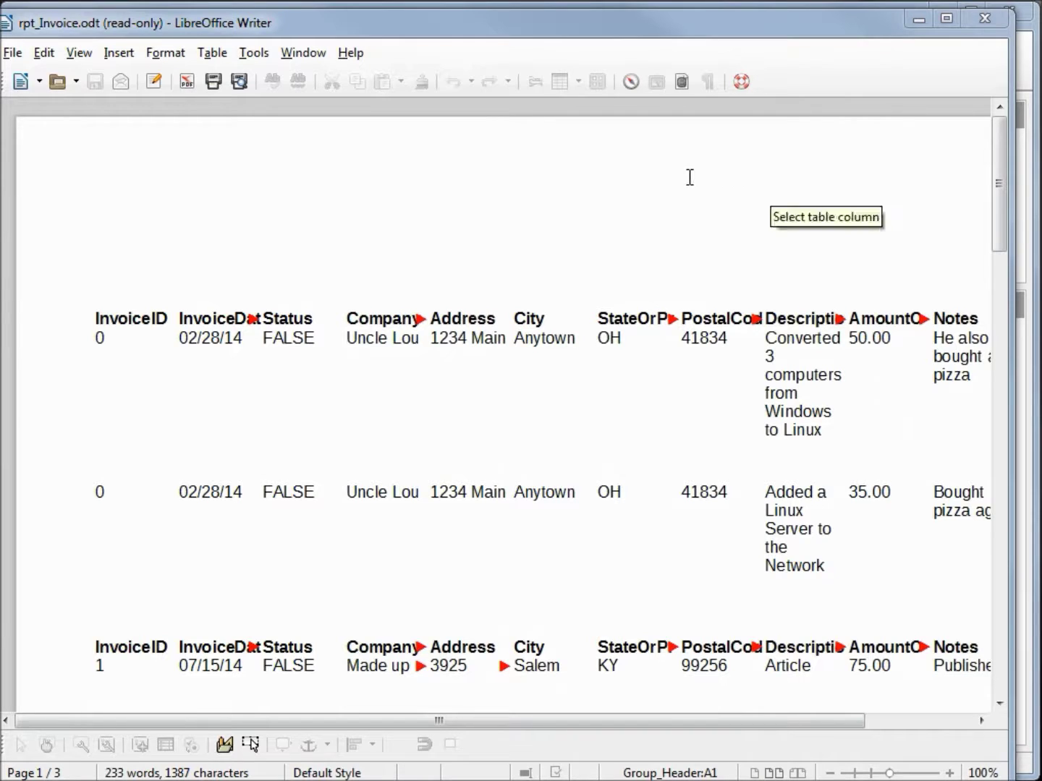
key(ctrl+w)
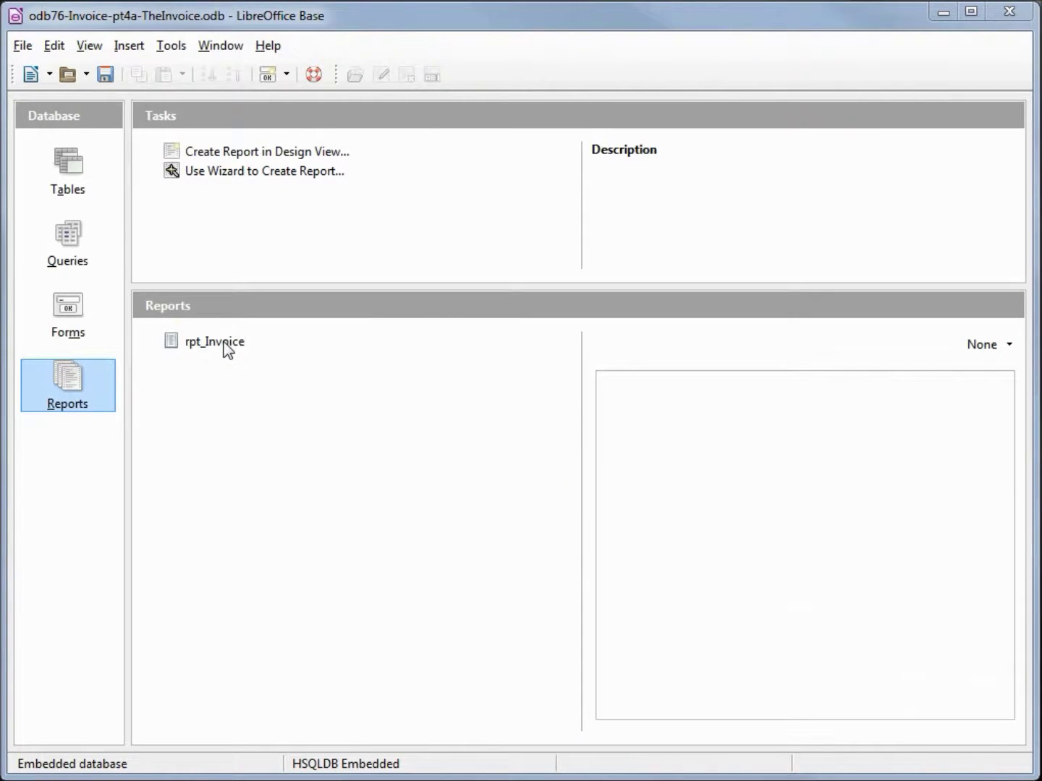
right_click(227, 350)
click(277, 430)
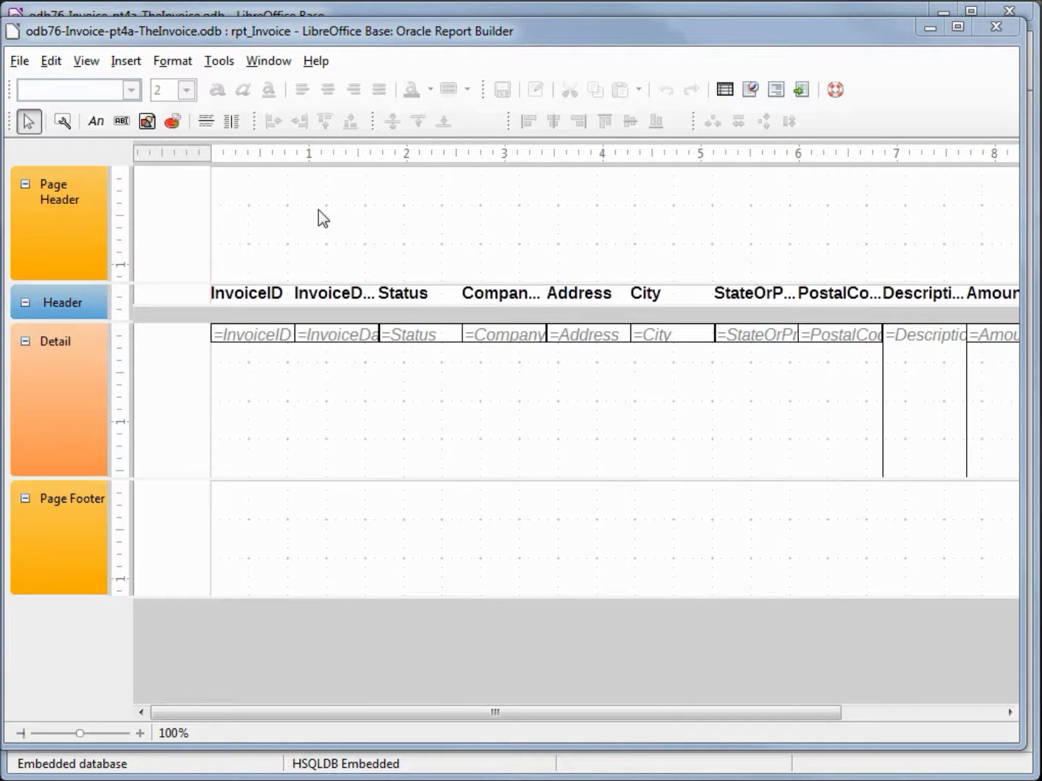
click(173, 62)
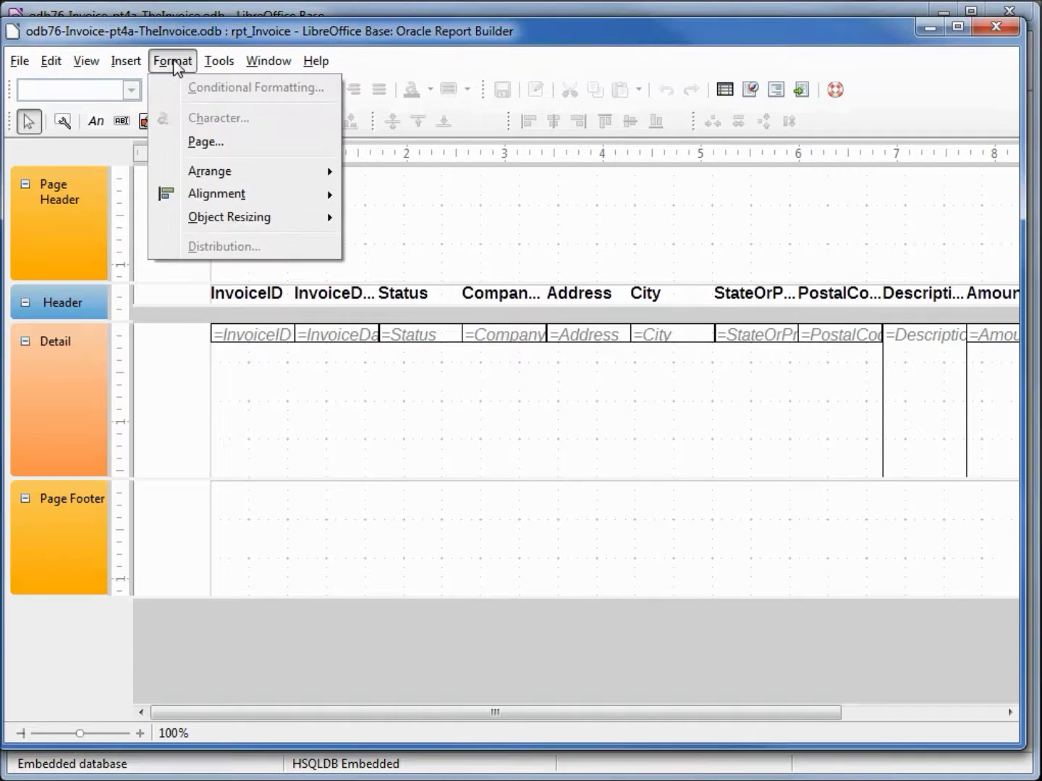
- Set the rpt_Invoice page to portrait with 0.5" top and bottom margins
click(206, 142)
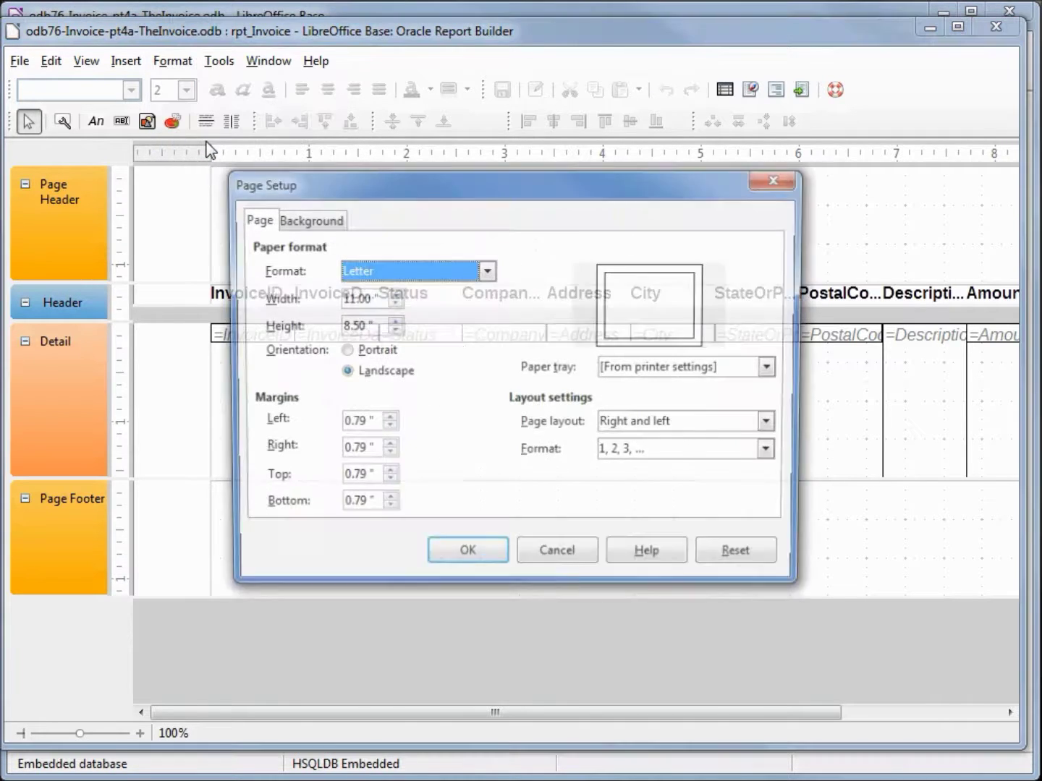
click(342, 350)
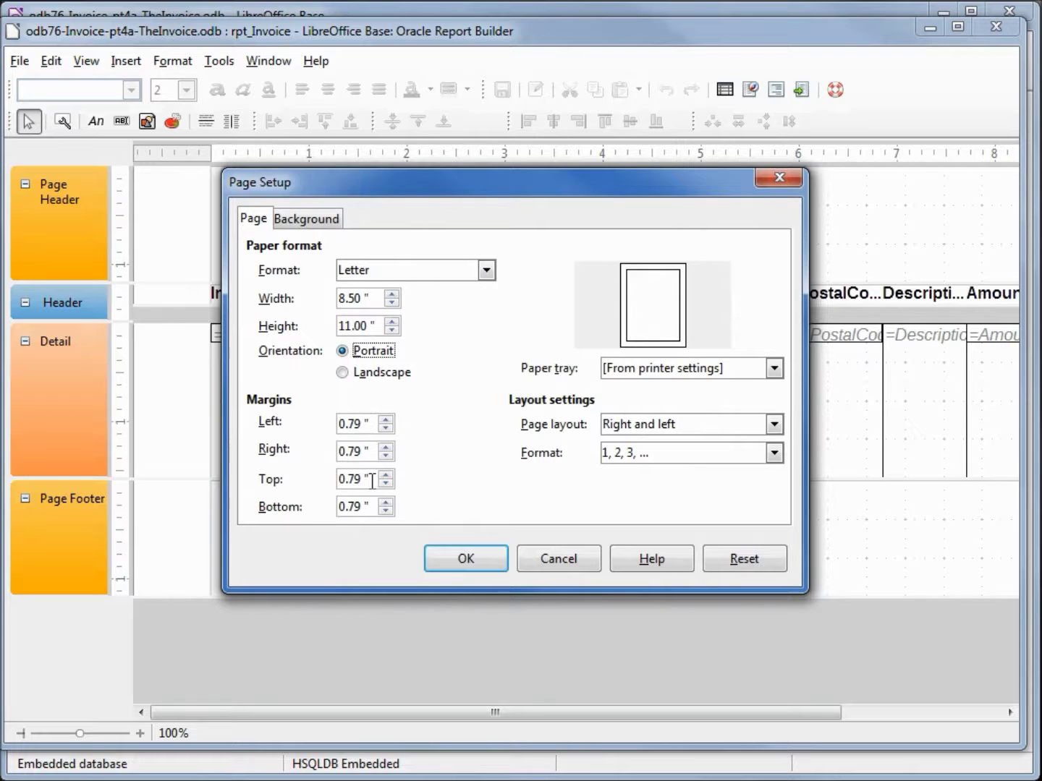
drag(366, 478, 322, 479)
text(.5)
key(Tab)
text(.5)
key(Tab)
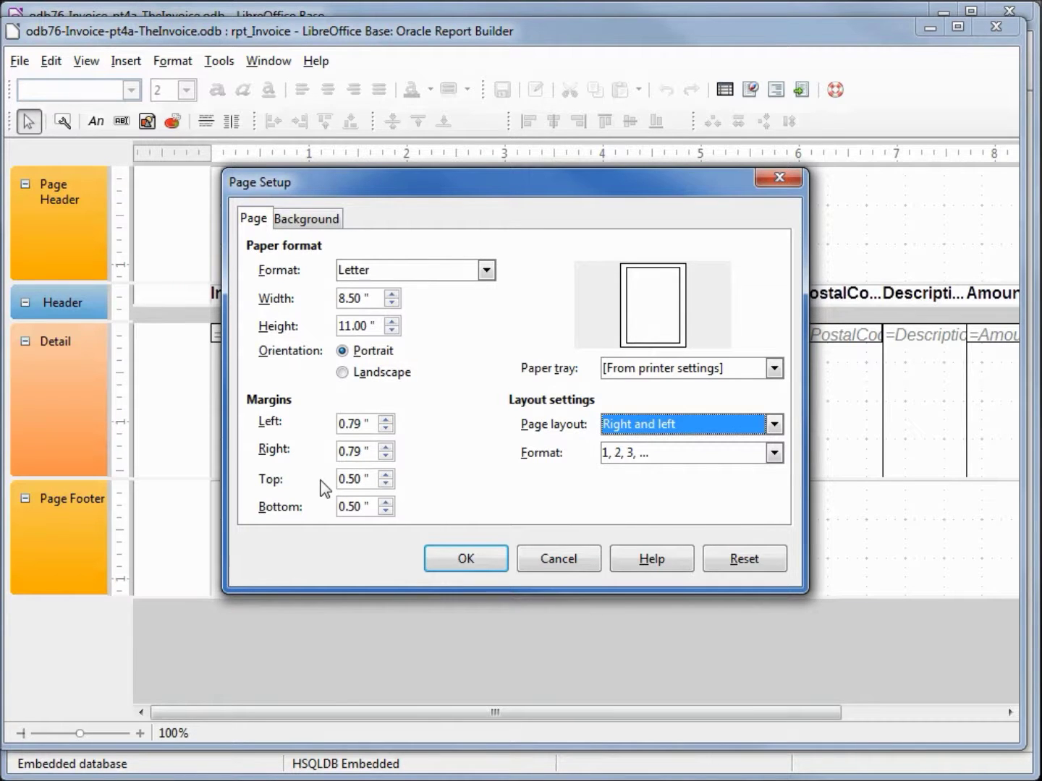
click(463, 559)
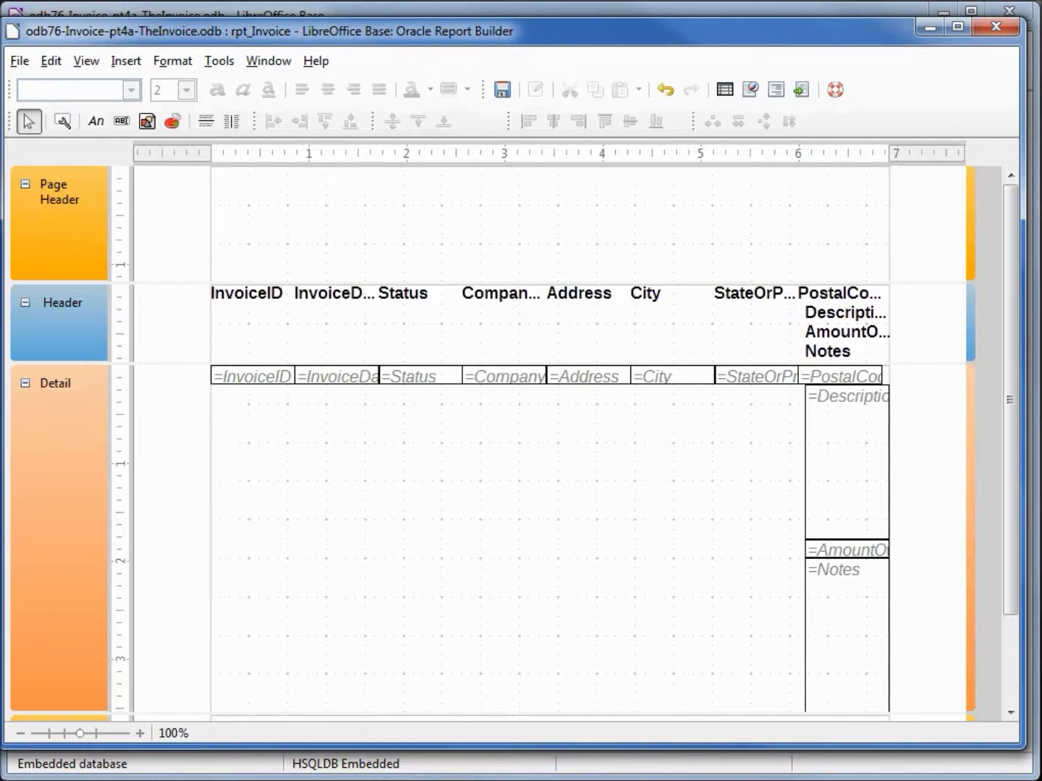
key(alt+Tab)
- Draw a label in the page header reading 'Your Company Name'
drag(604, 311, 567, 430)
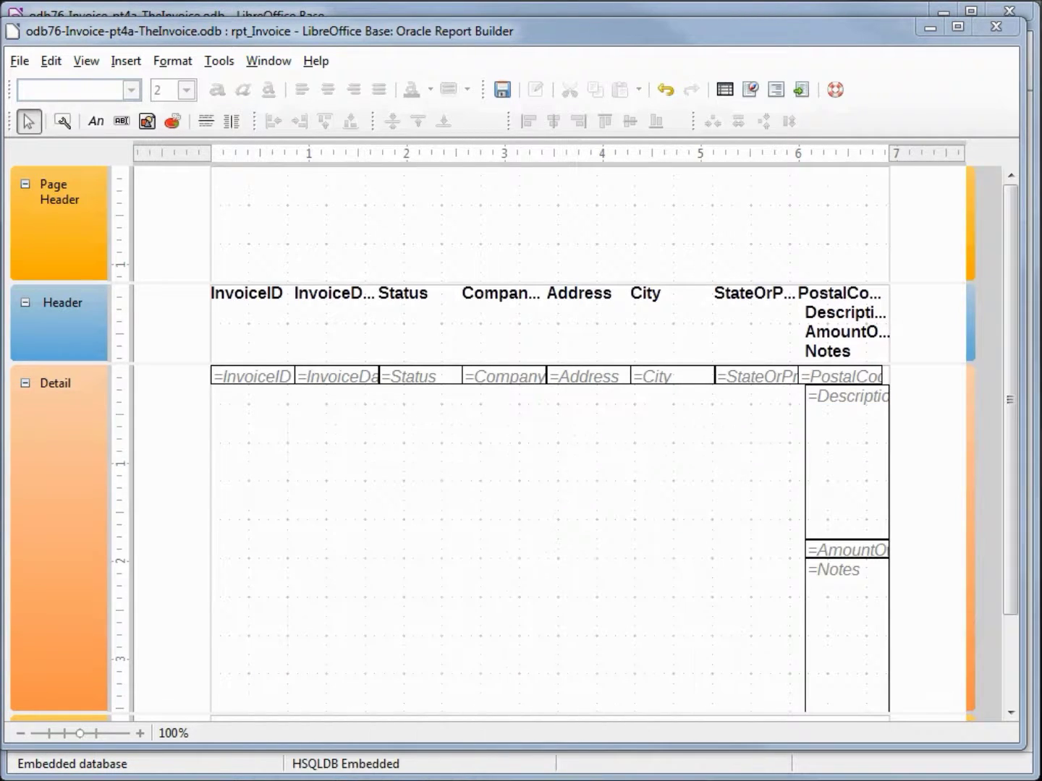
click(95, 122)
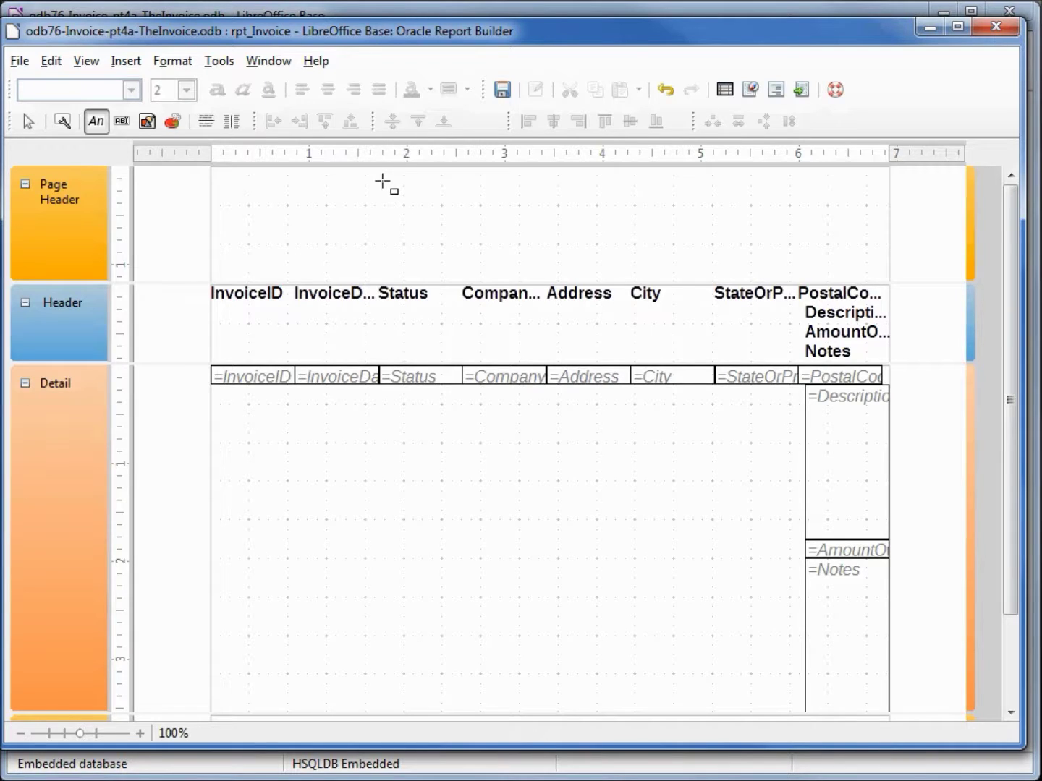
drag(383, 175, 726, 214)
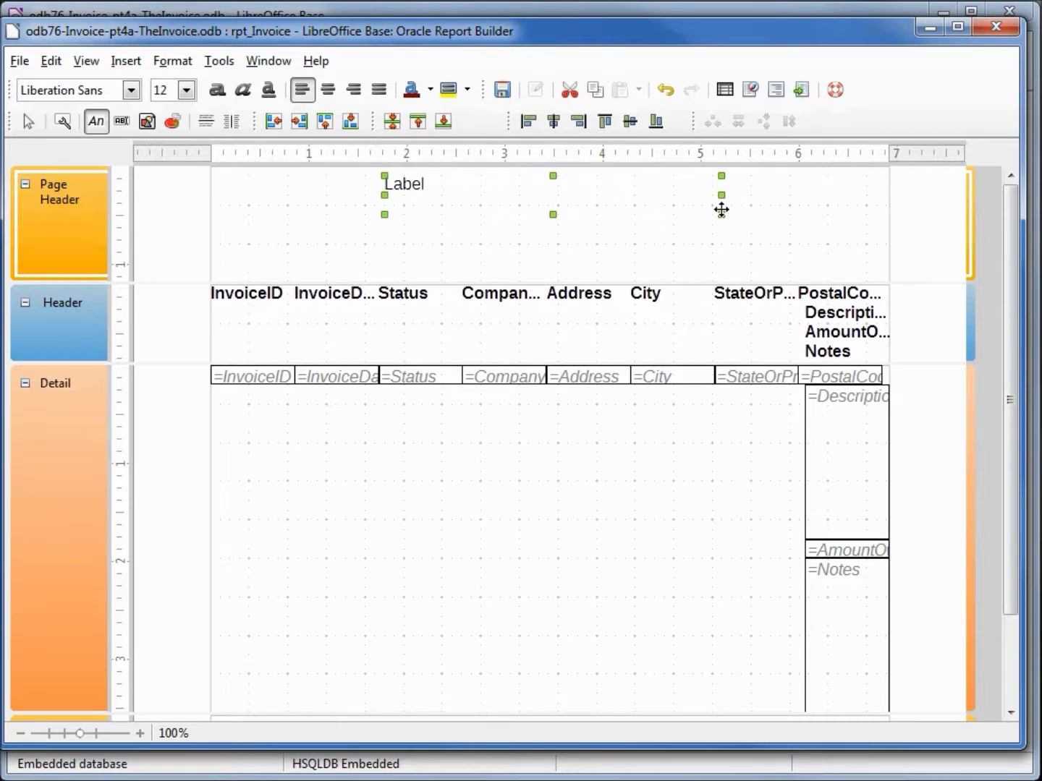
click(62, 122)
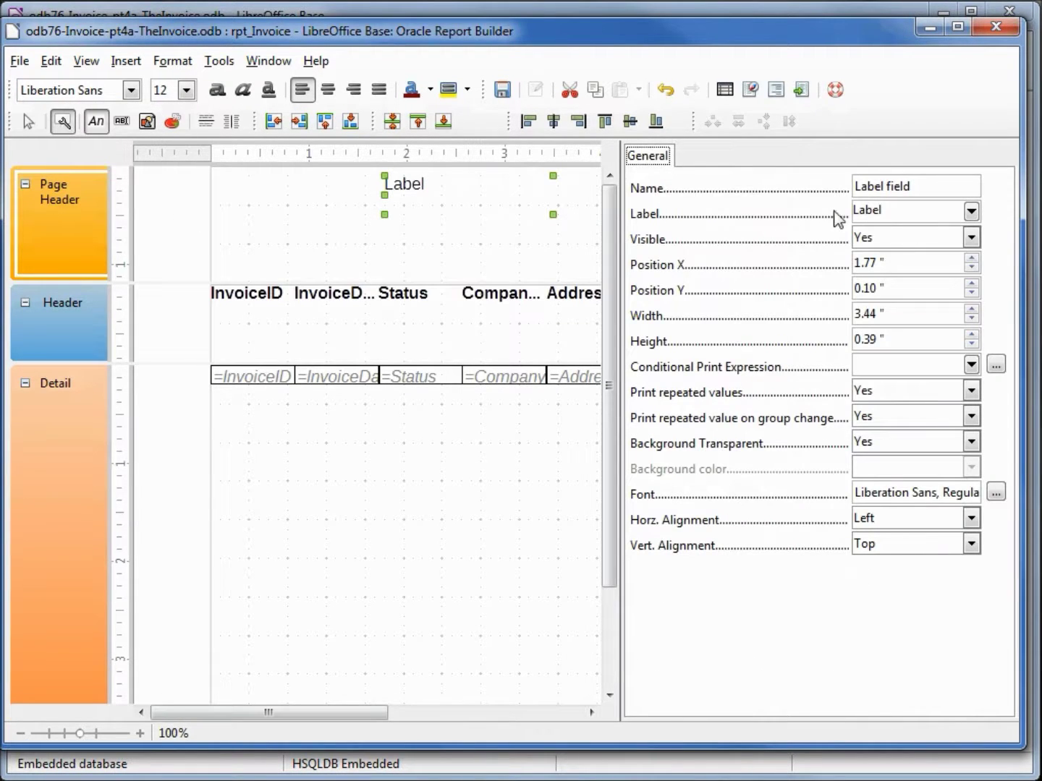
drag(905, 209, 822, 209)
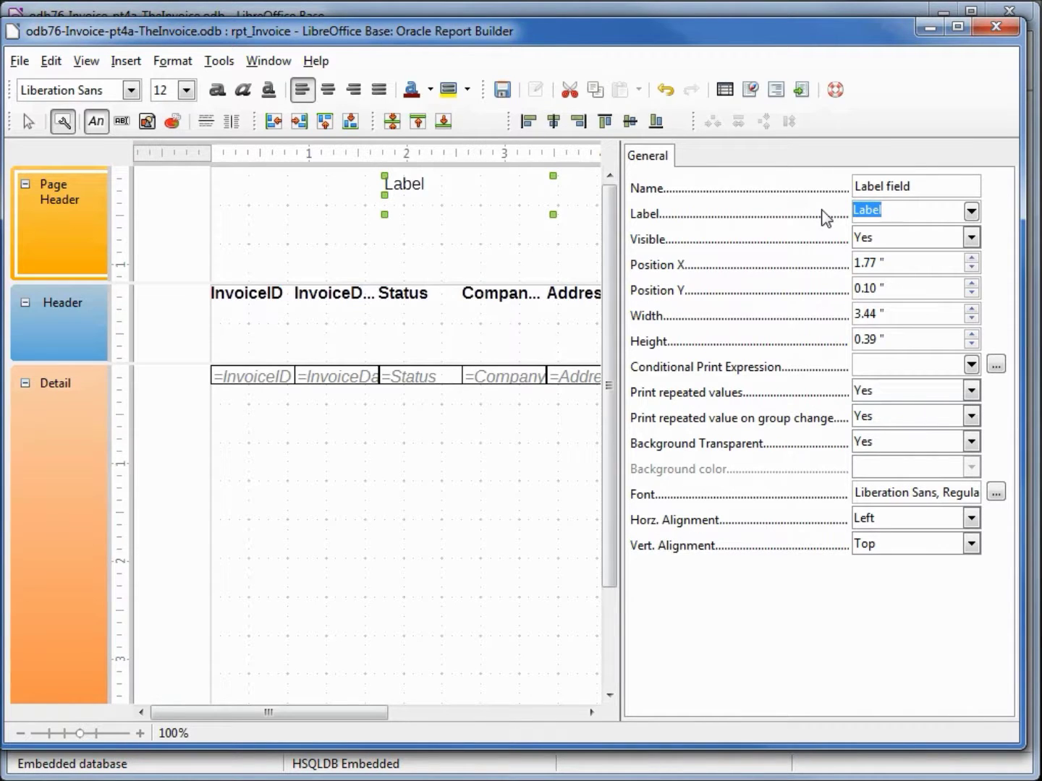
key(BackSpace)
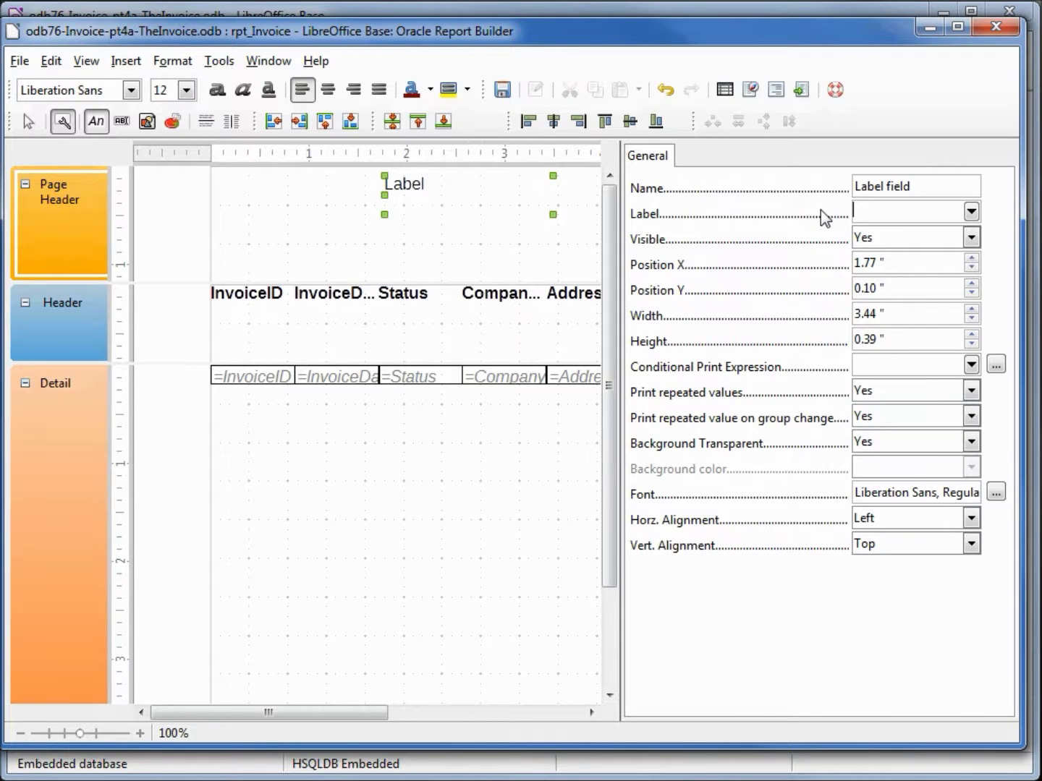
text(Your Company Name)
- Format the label in Georgia Bold 22 and make the page header taller
click(996, 492)
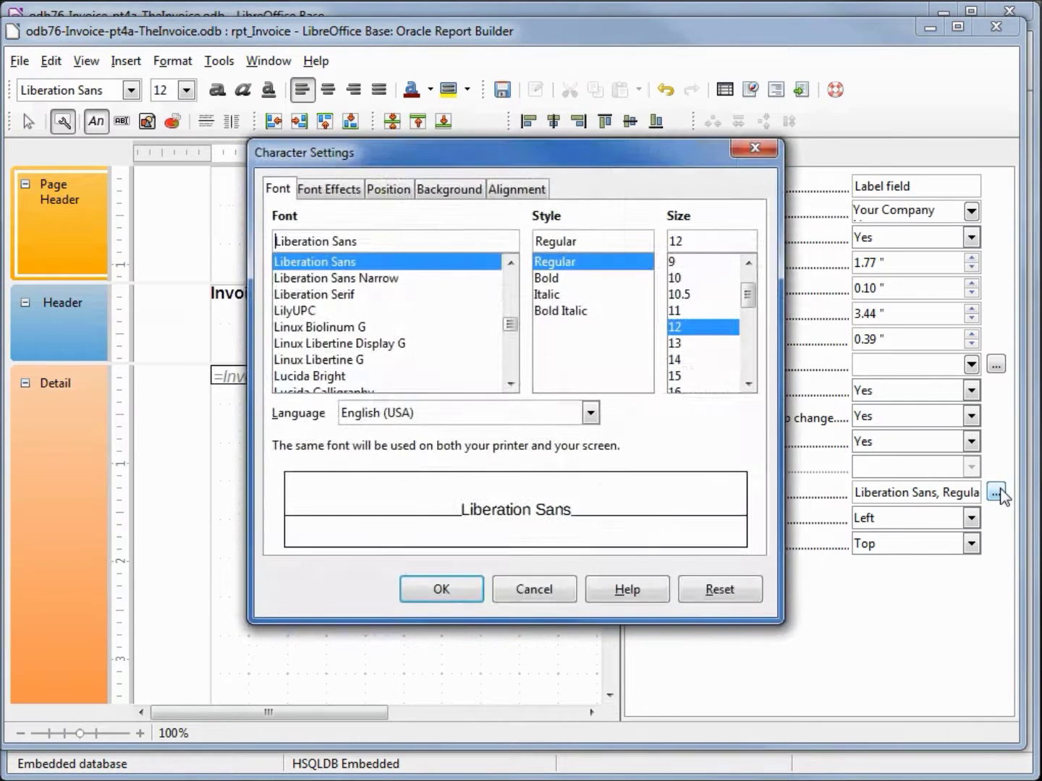
triple_click(321, 239)
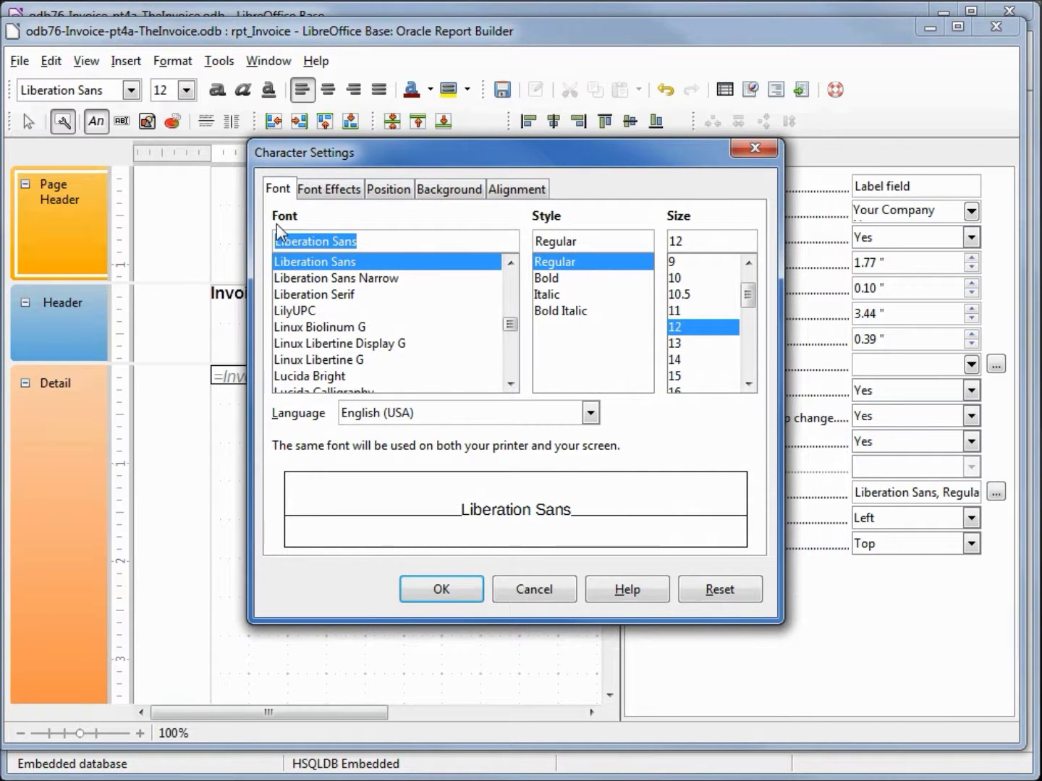
text(Georgia)
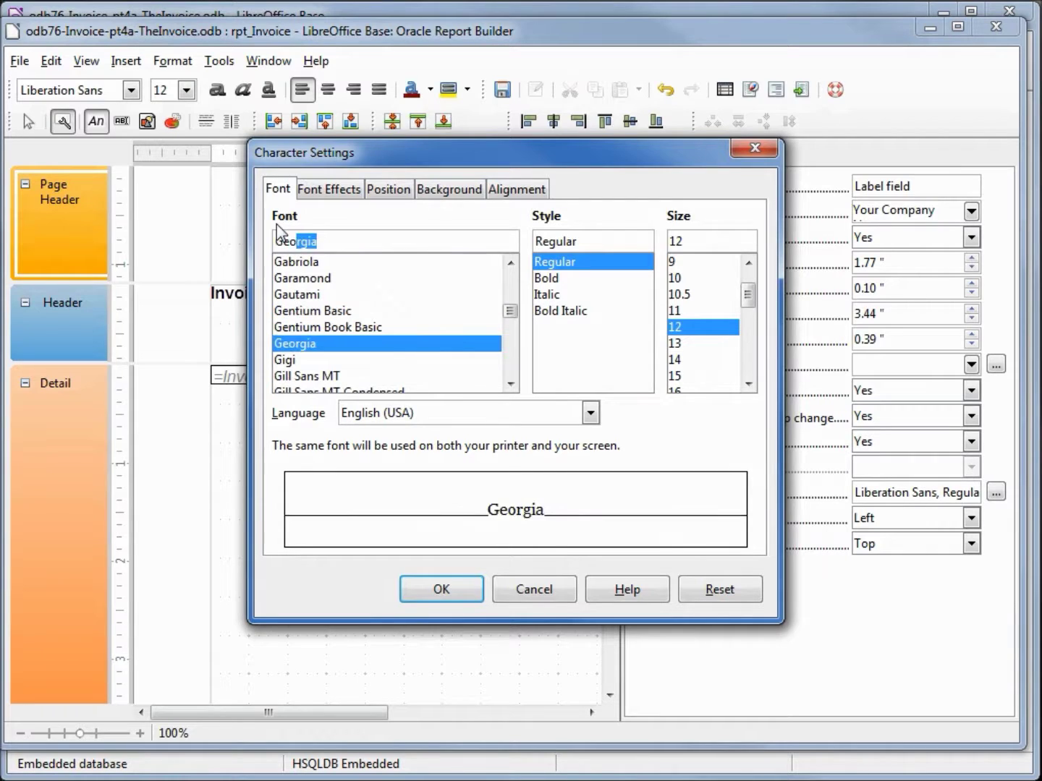
key(Tab)
key(Down)
key(Tab)
text(22)
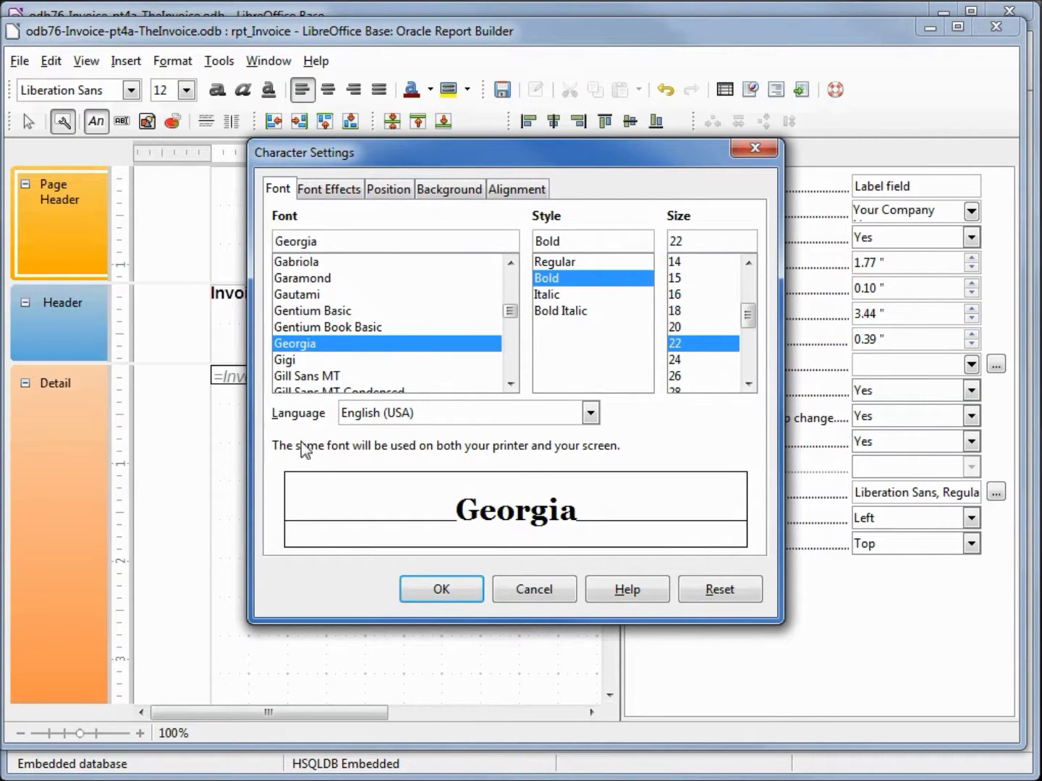
click(440, 591)
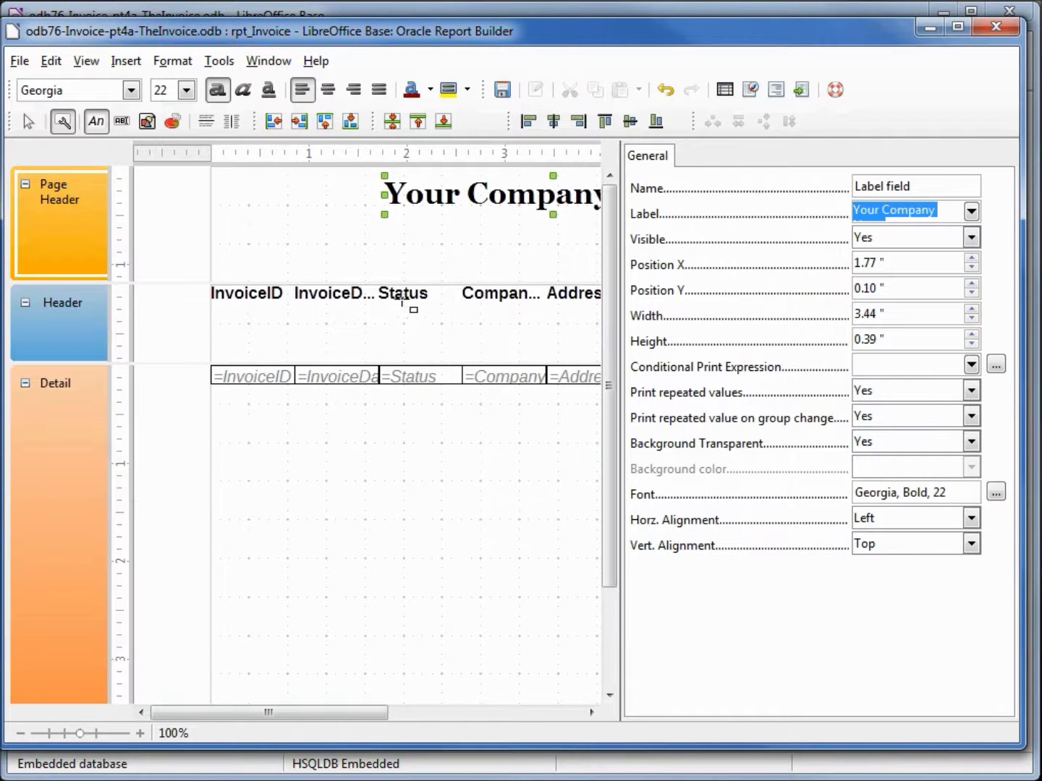
drag(408, 282, 395, 337)
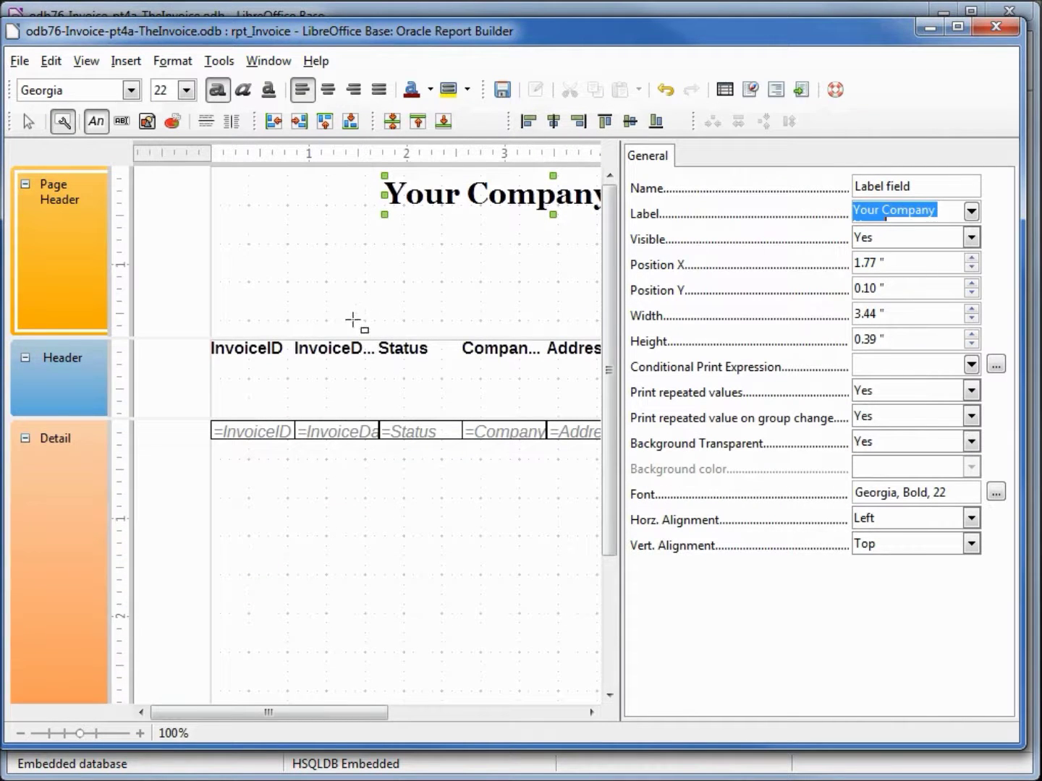
- Draw a second label below the company name in the Page Header
click(62, 123)
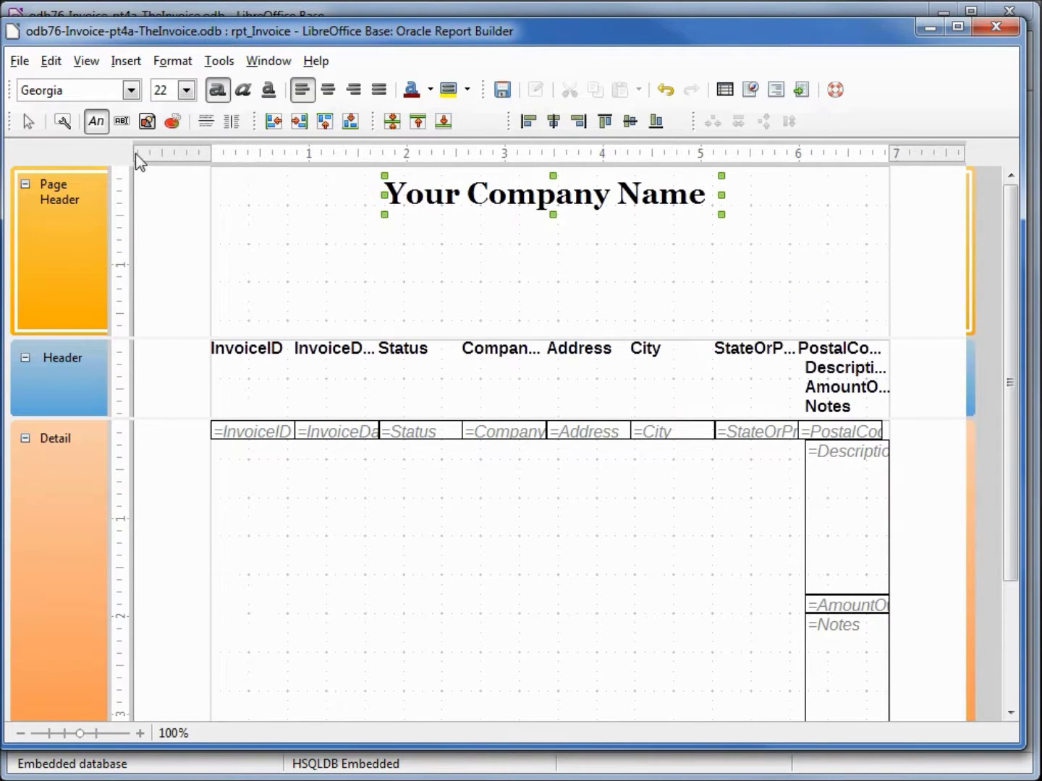
click(97, 121)
drag(394, 222, 713, 314)
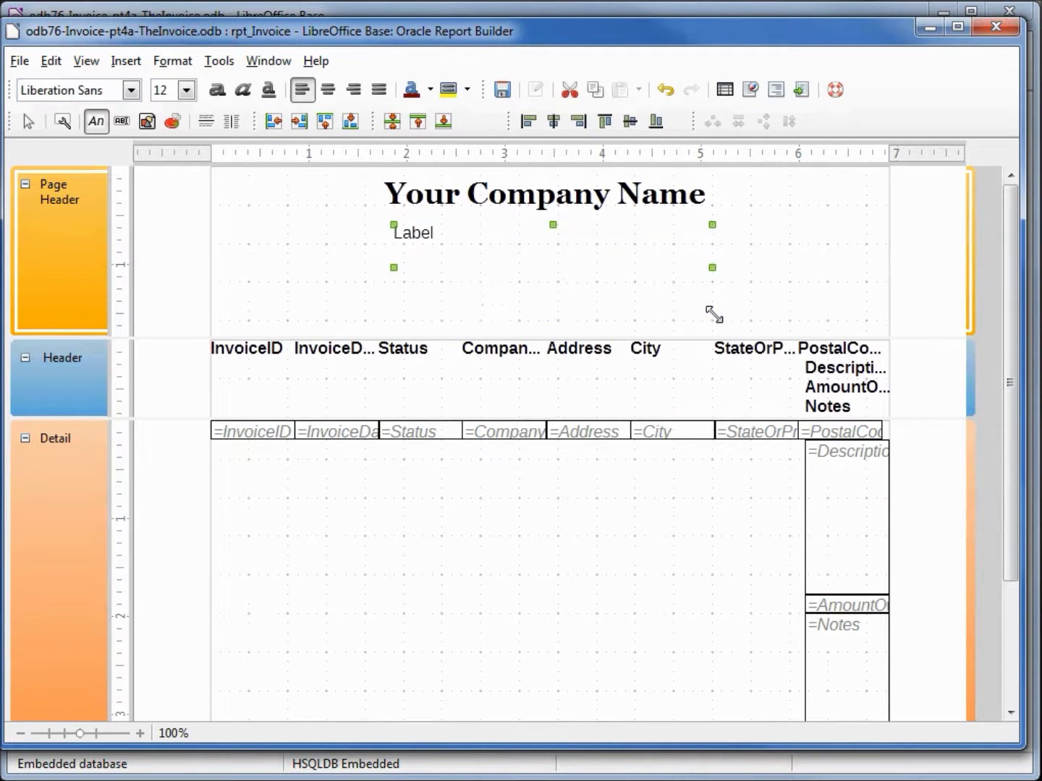
click(63, 121)
drag(902, 209, 801, 190)
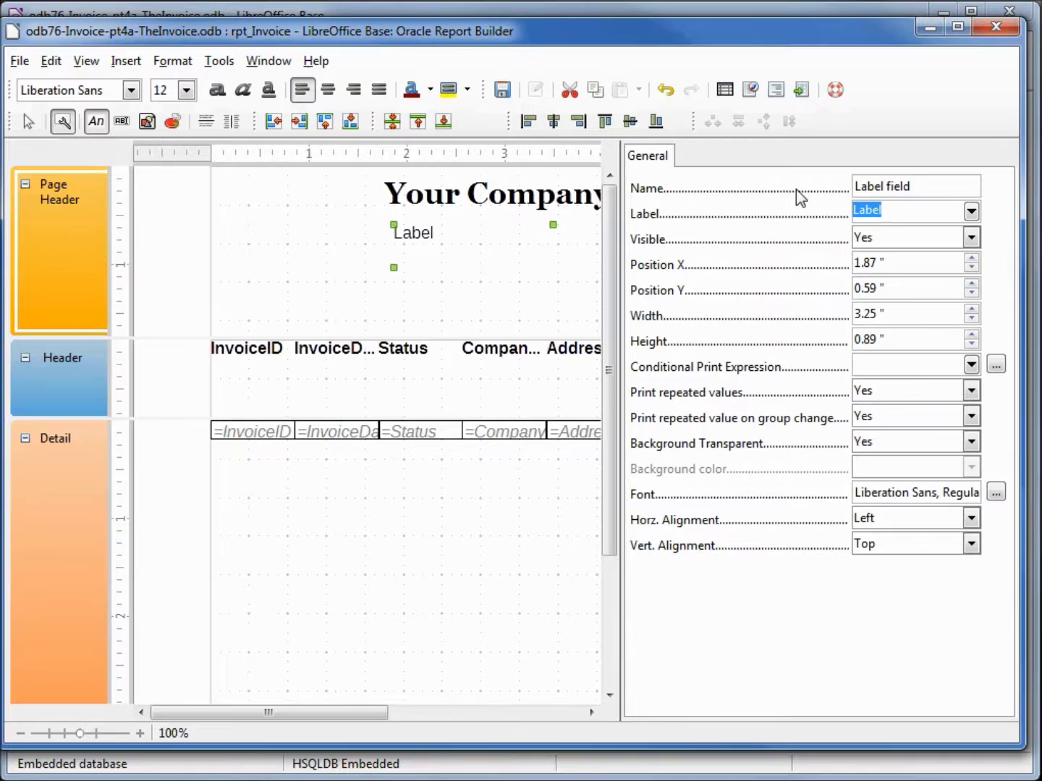
text(1234 Your Stre)
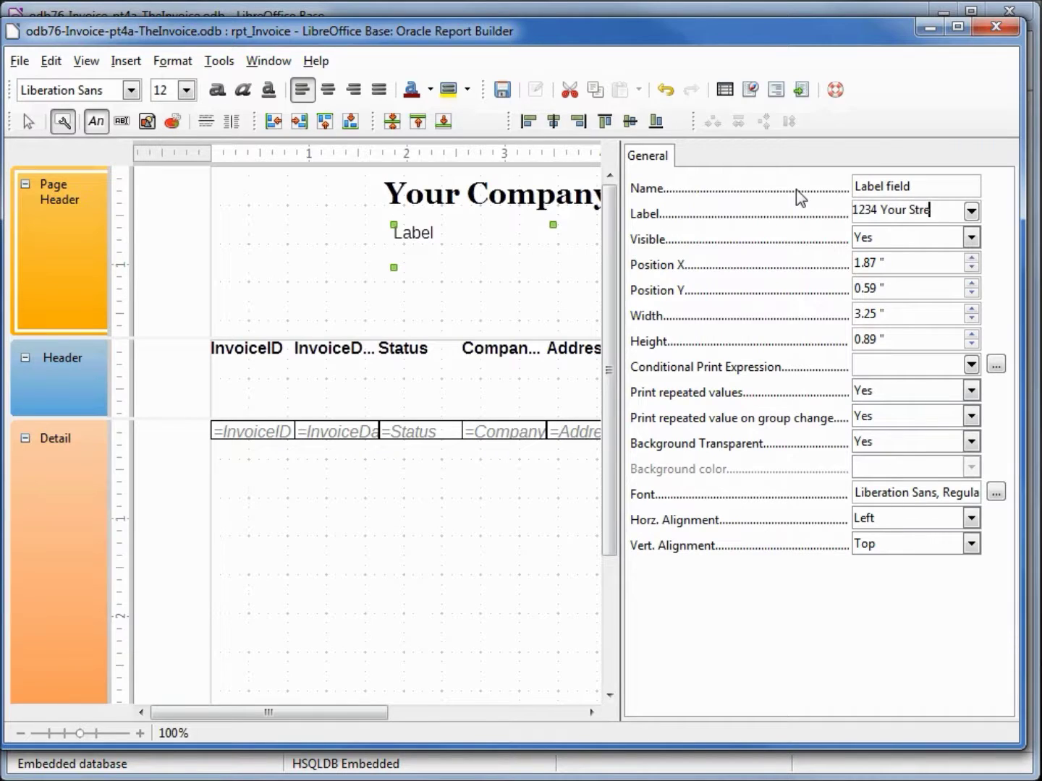
text(et)
key(shift+Return)
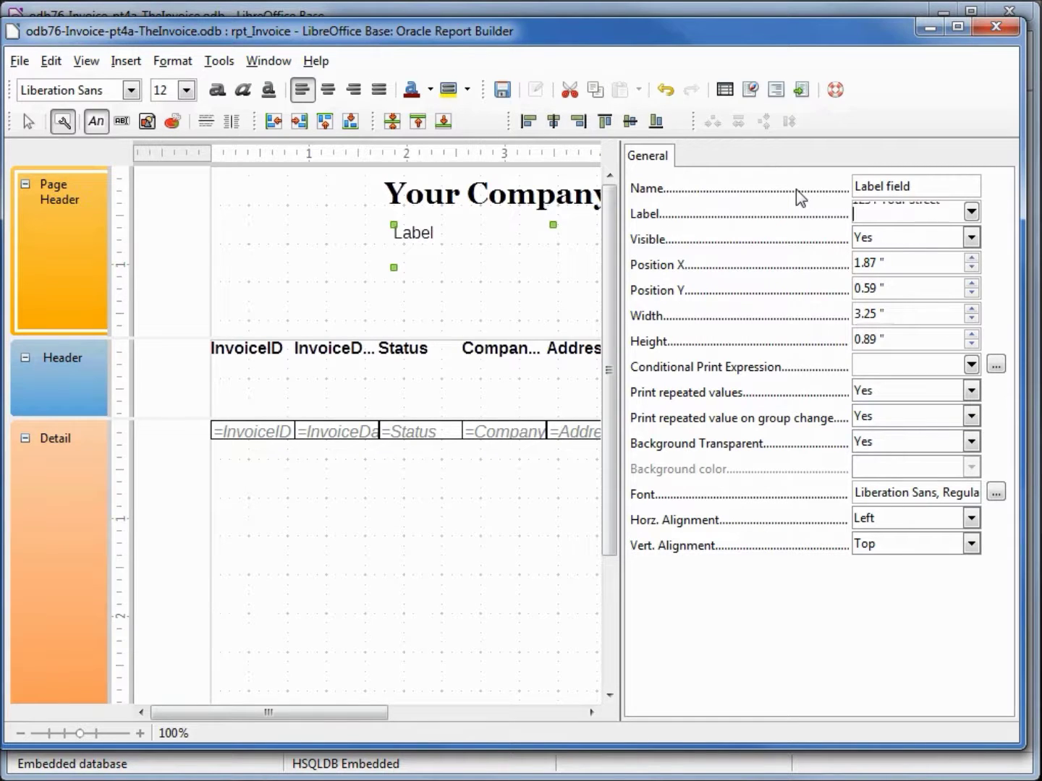
text(Your City ST 12345)
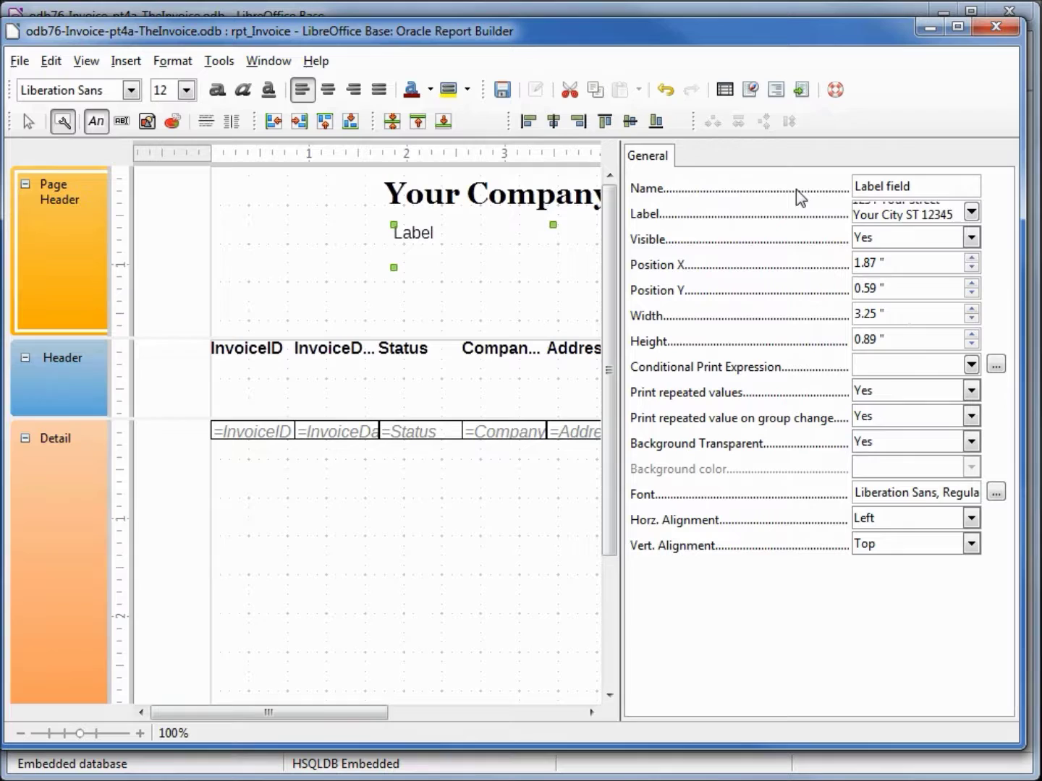
key(Return)
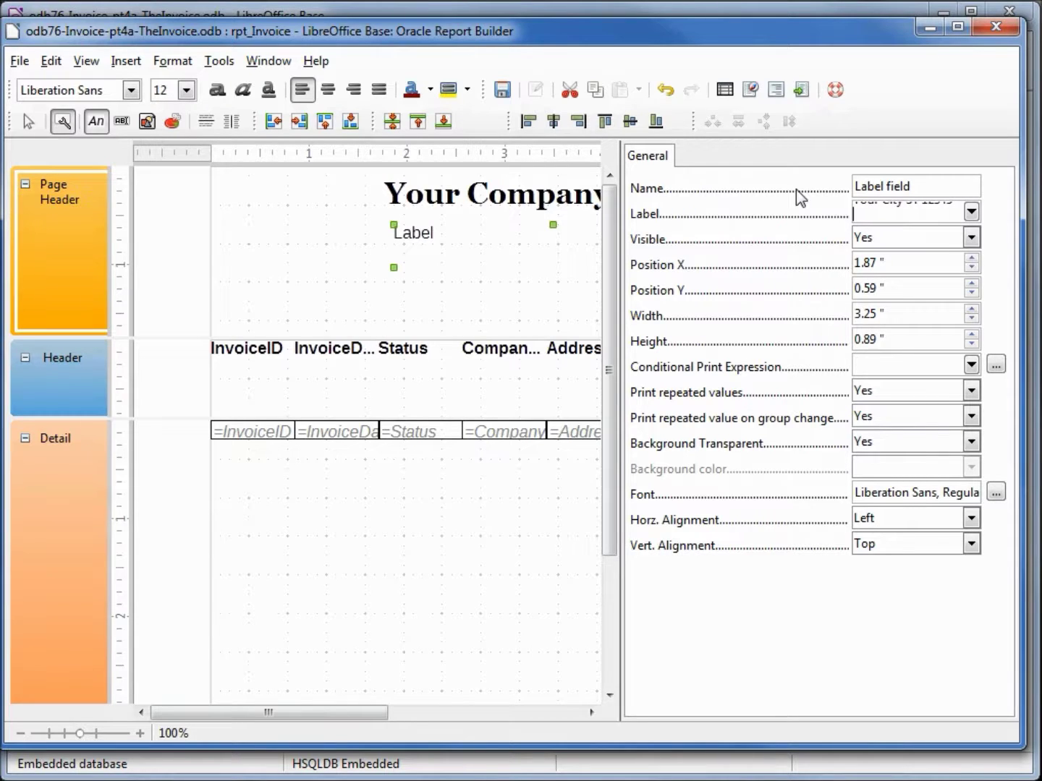
text(Phone (999) 999)
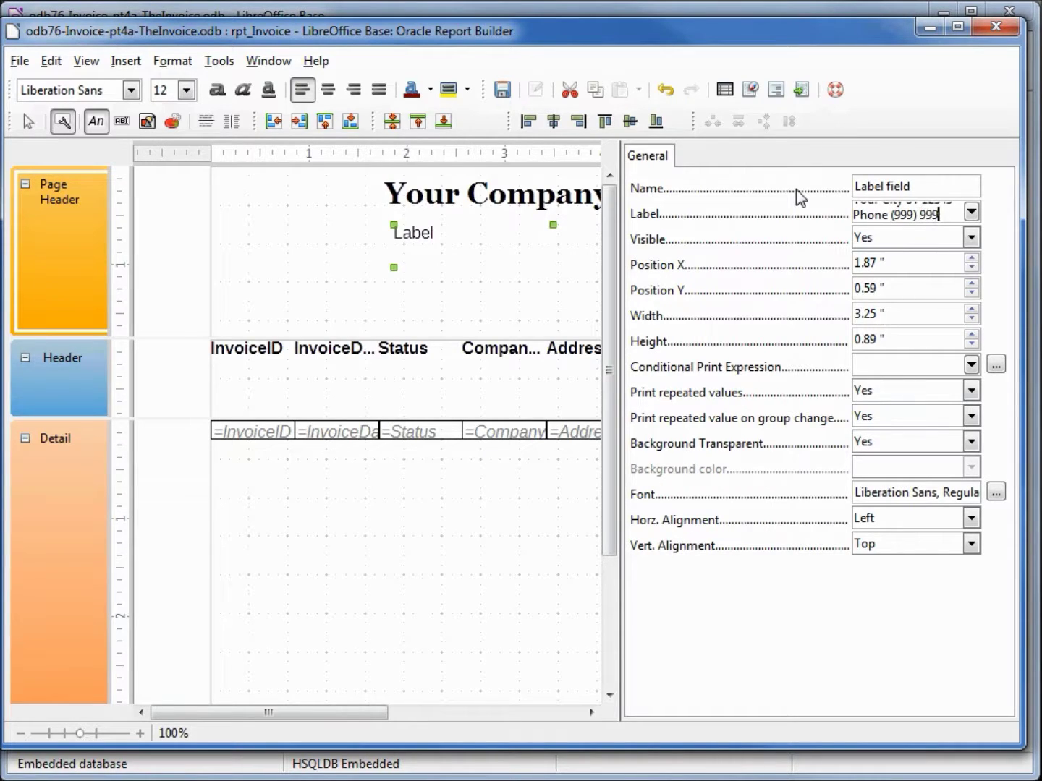
text(-999)
text(9)
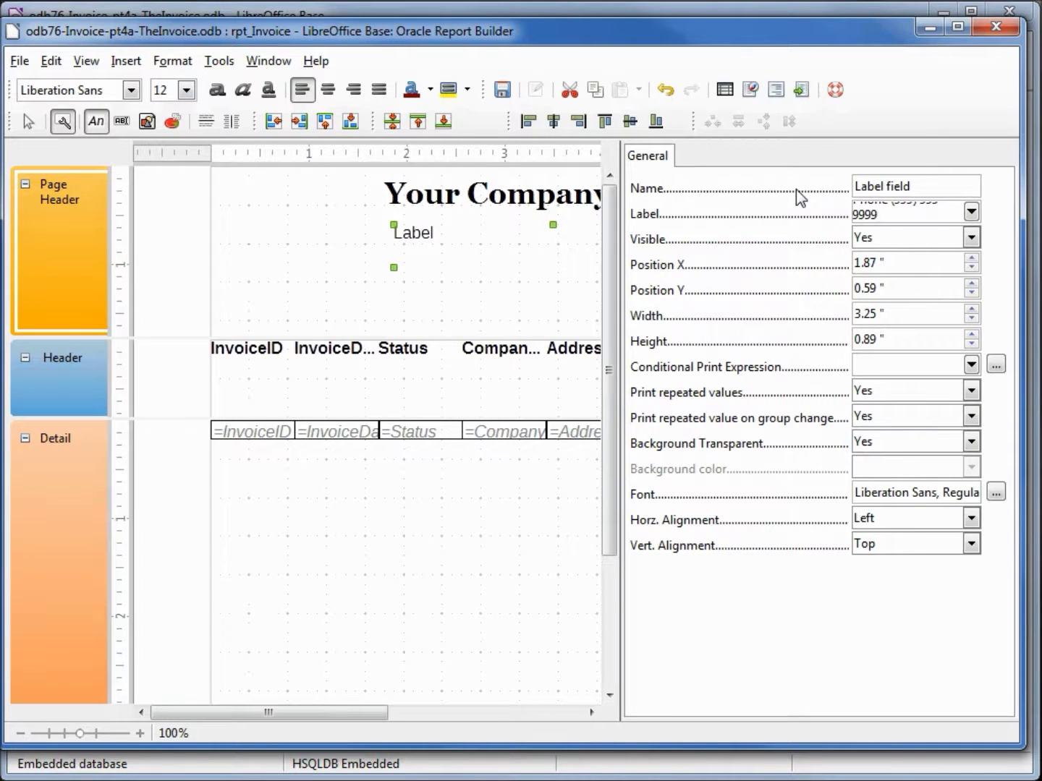
key(Tab)
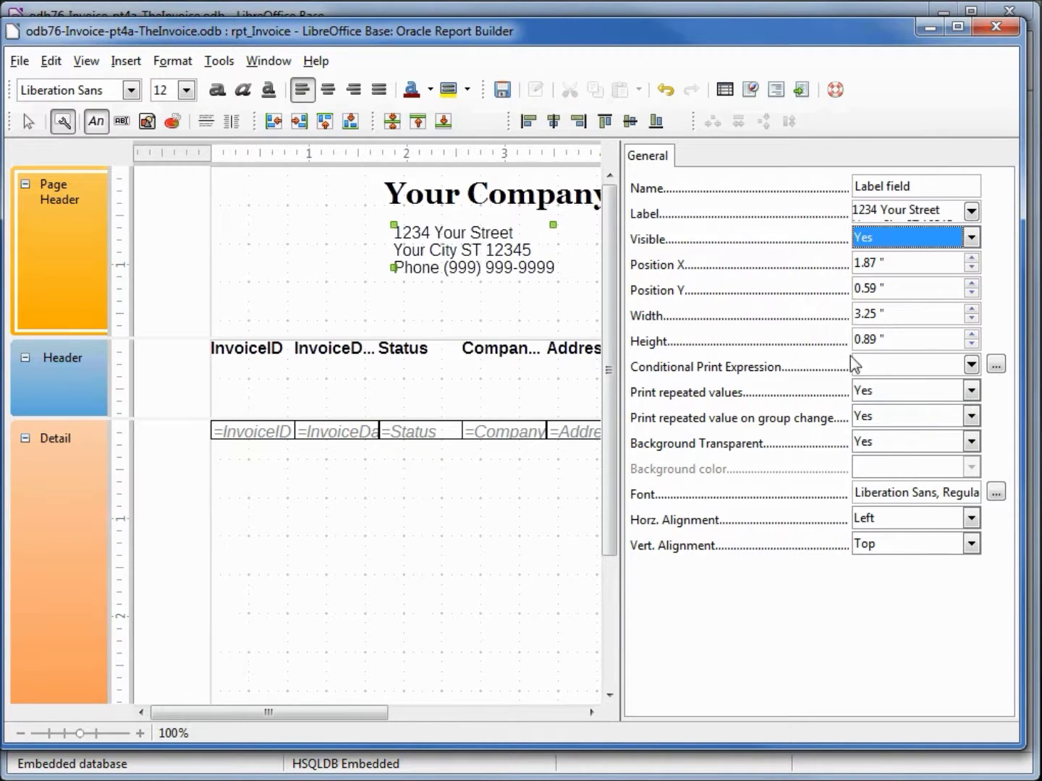
- Set Horz. Alignment to Center for the address label and the Your Company Name title
click(971, 517)
click(935, 588)
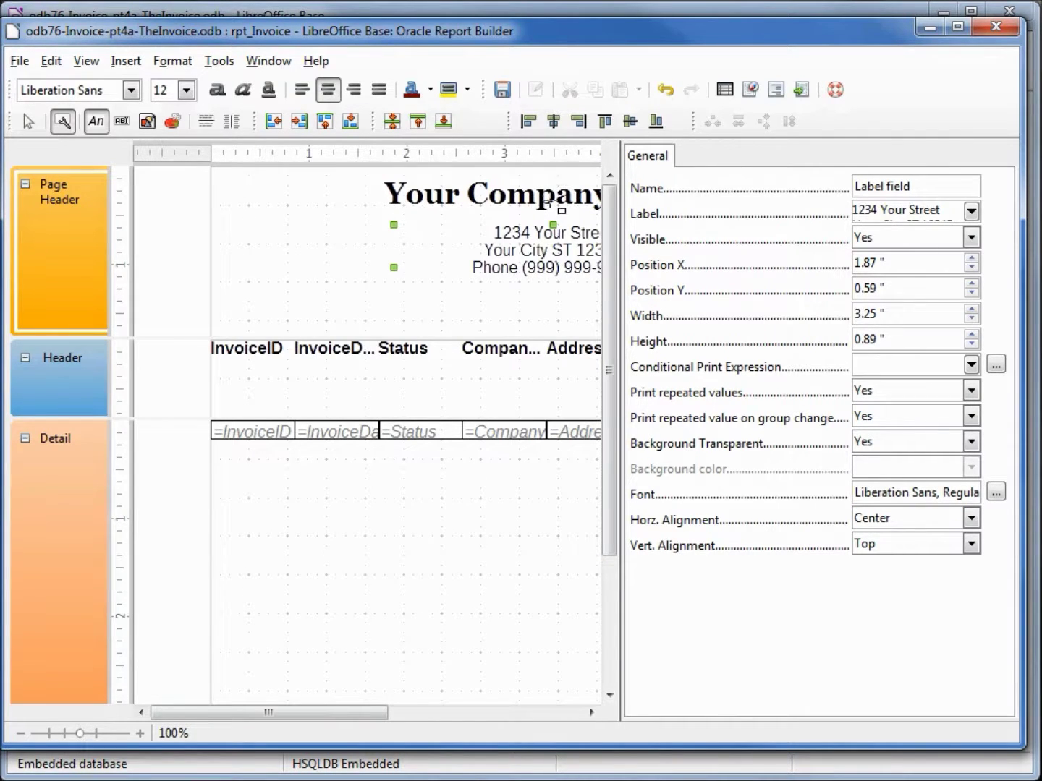
click(30, 123)
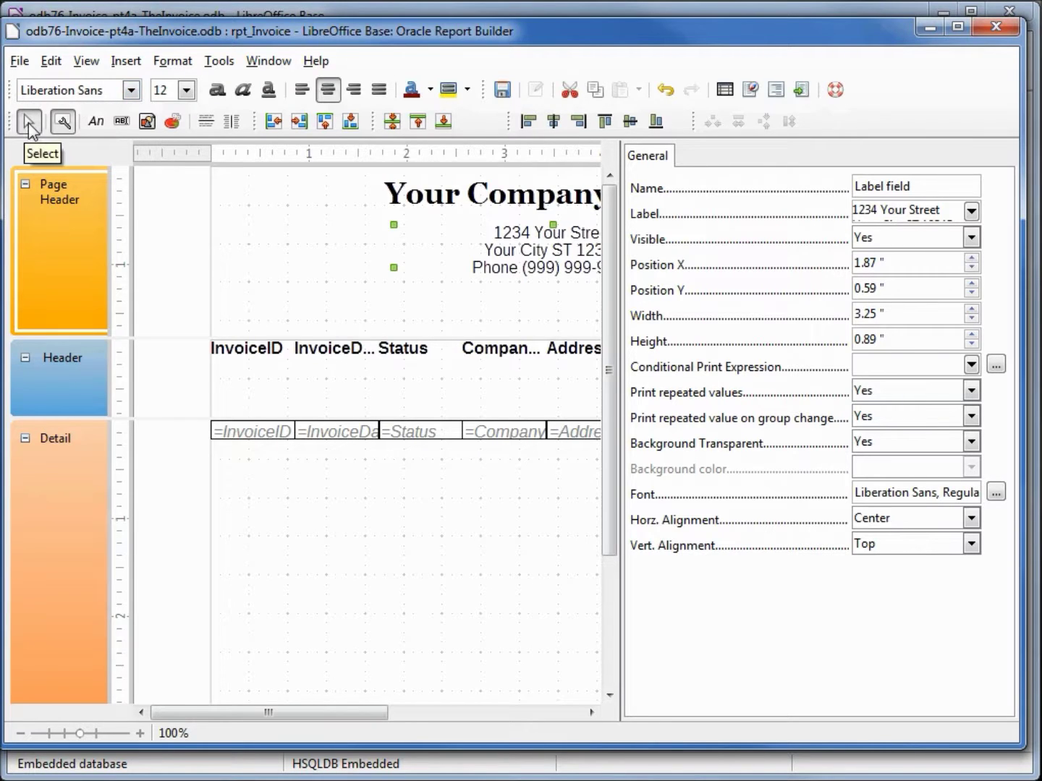
click(425, 192)
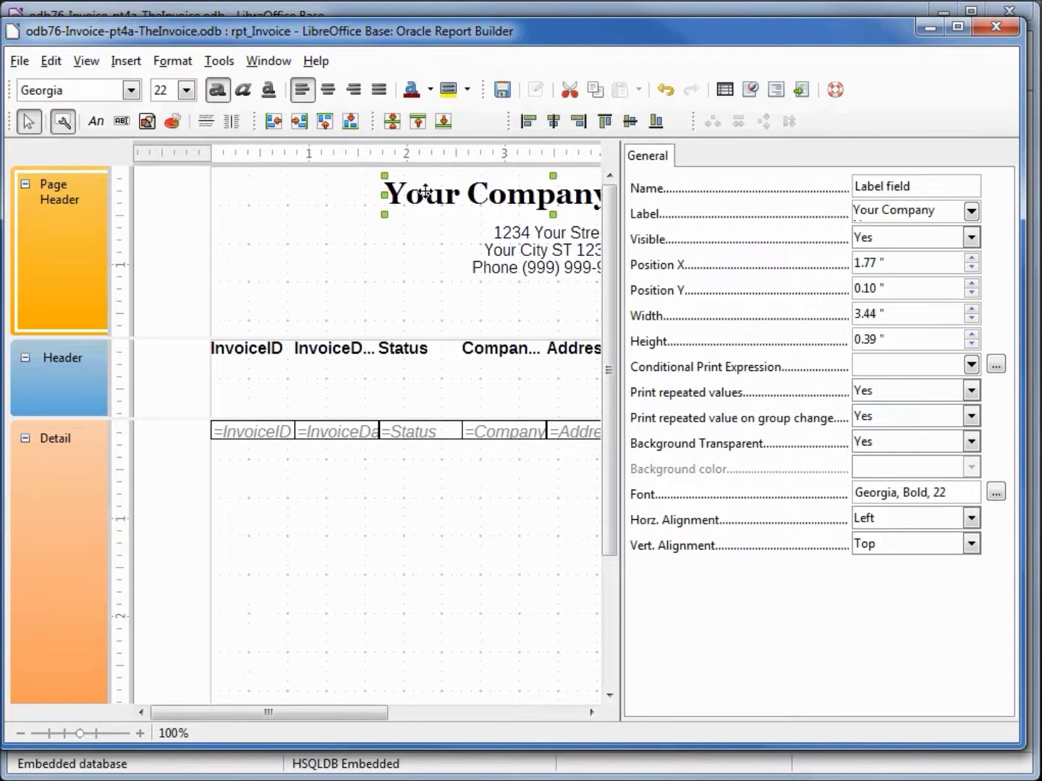
click(971, 520)
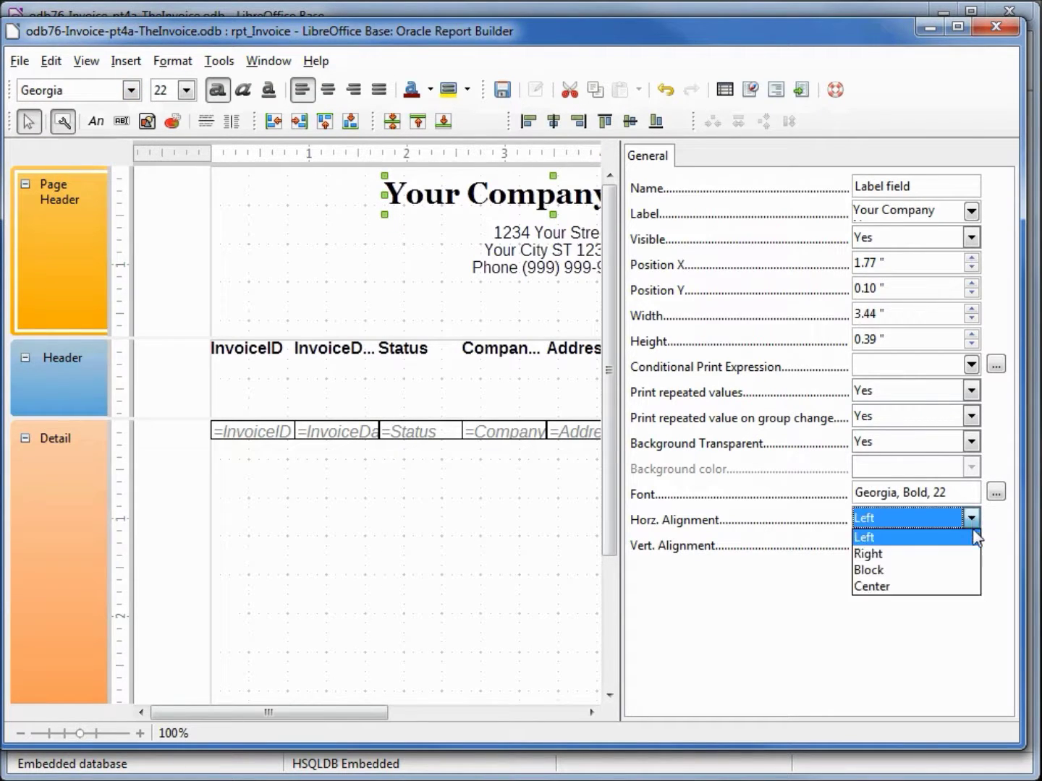
click(950, 585)
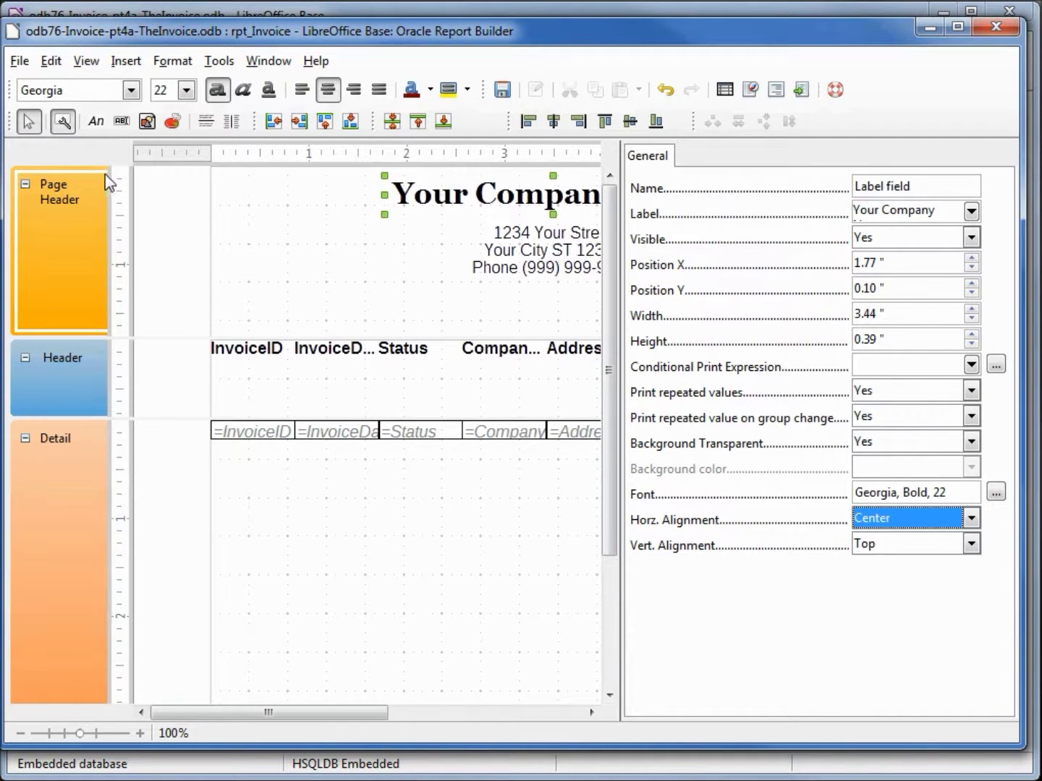
click(62, 118)
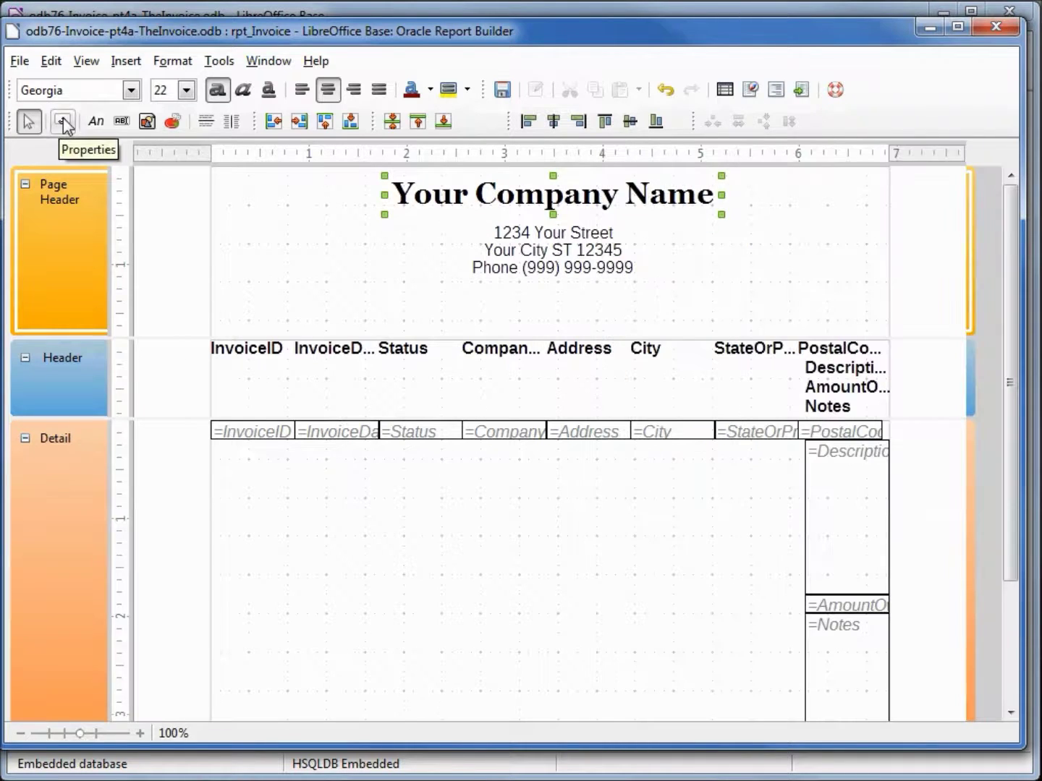
click(313, 233)
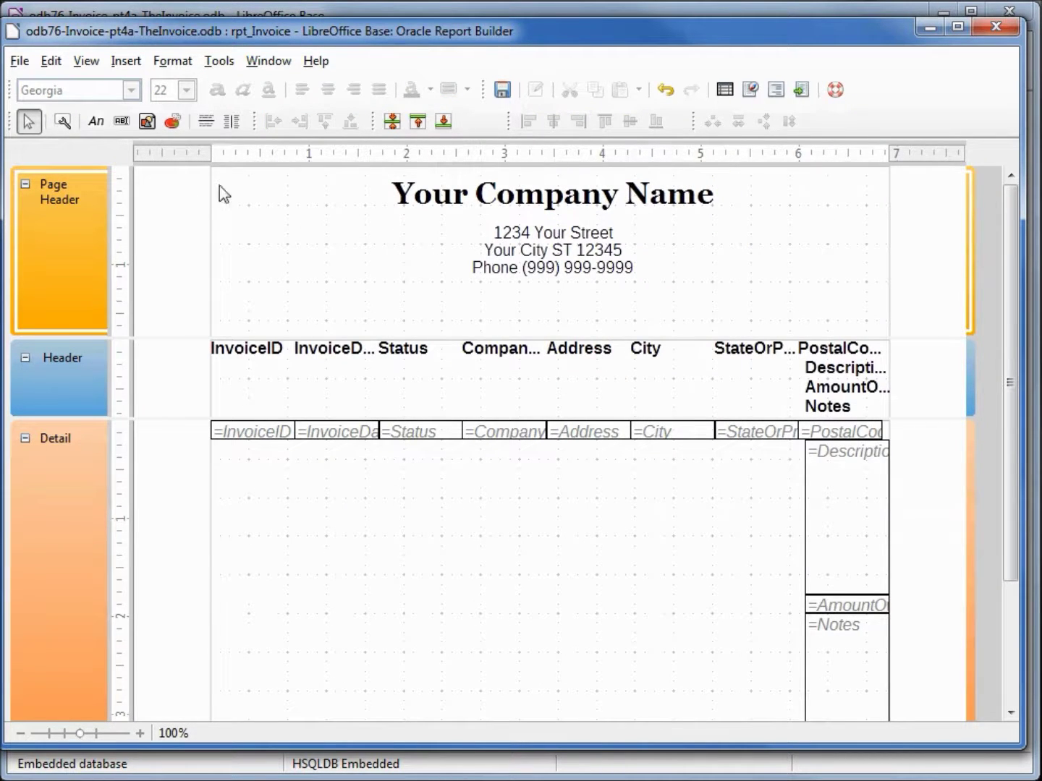
- Insert Pic 1.JPG from file and move it to the Page Header's right side
click(127, 67)
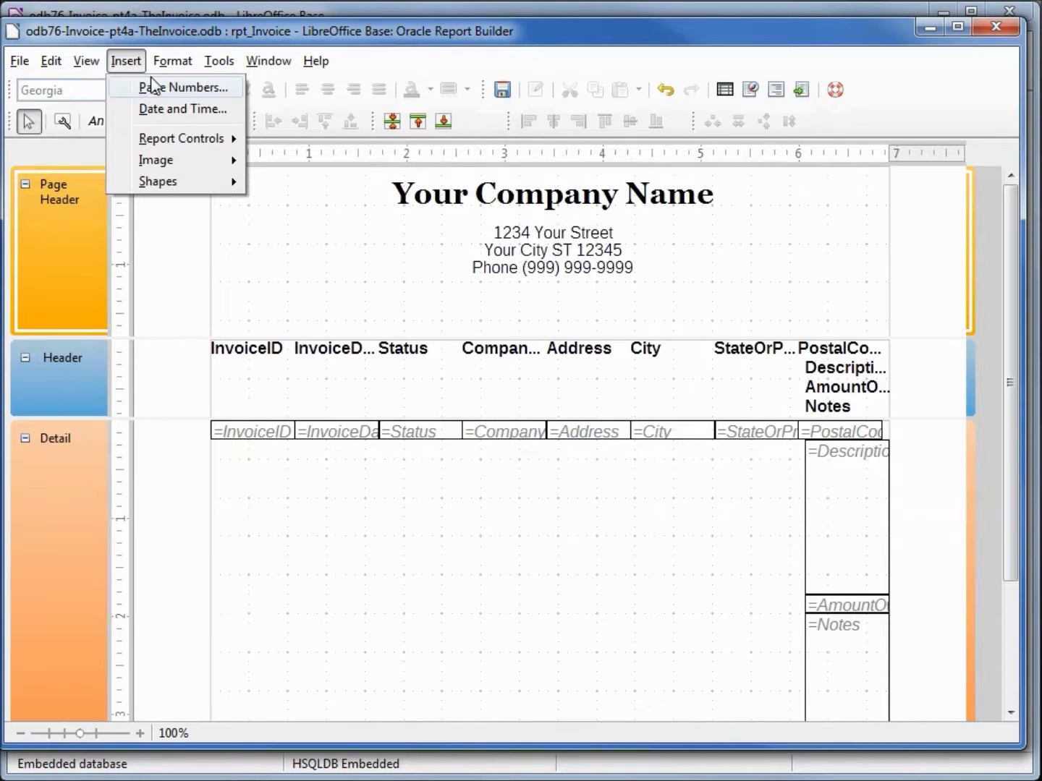
mouse_move(170, 161)
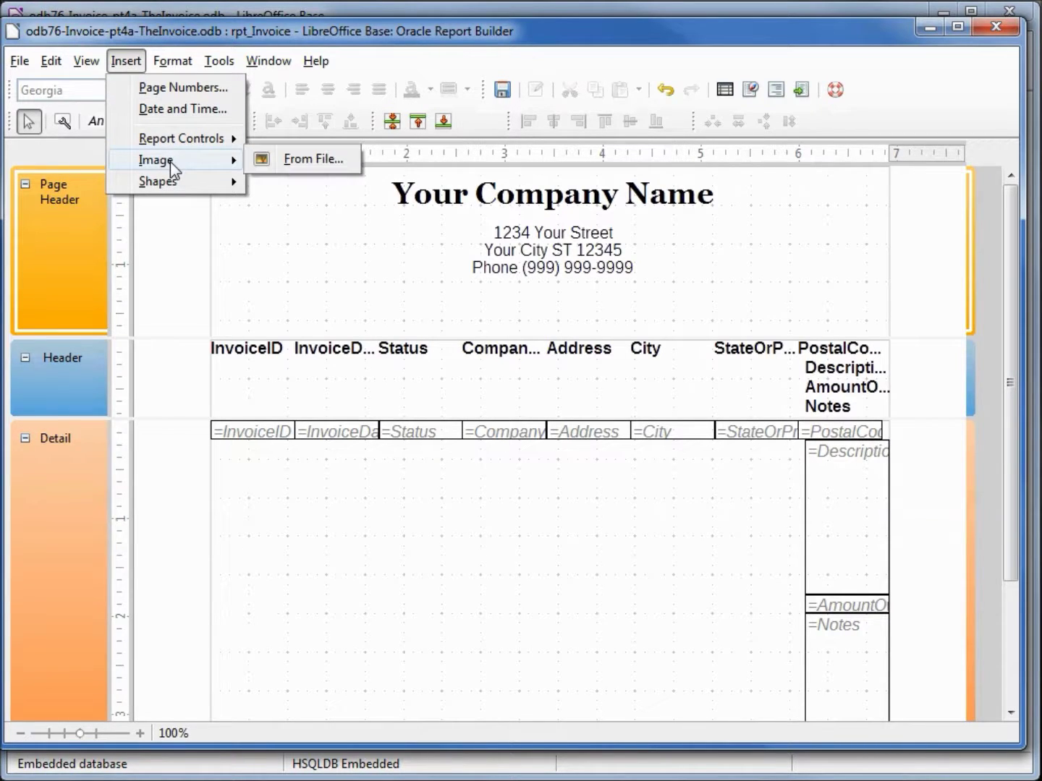
click(293, 162)
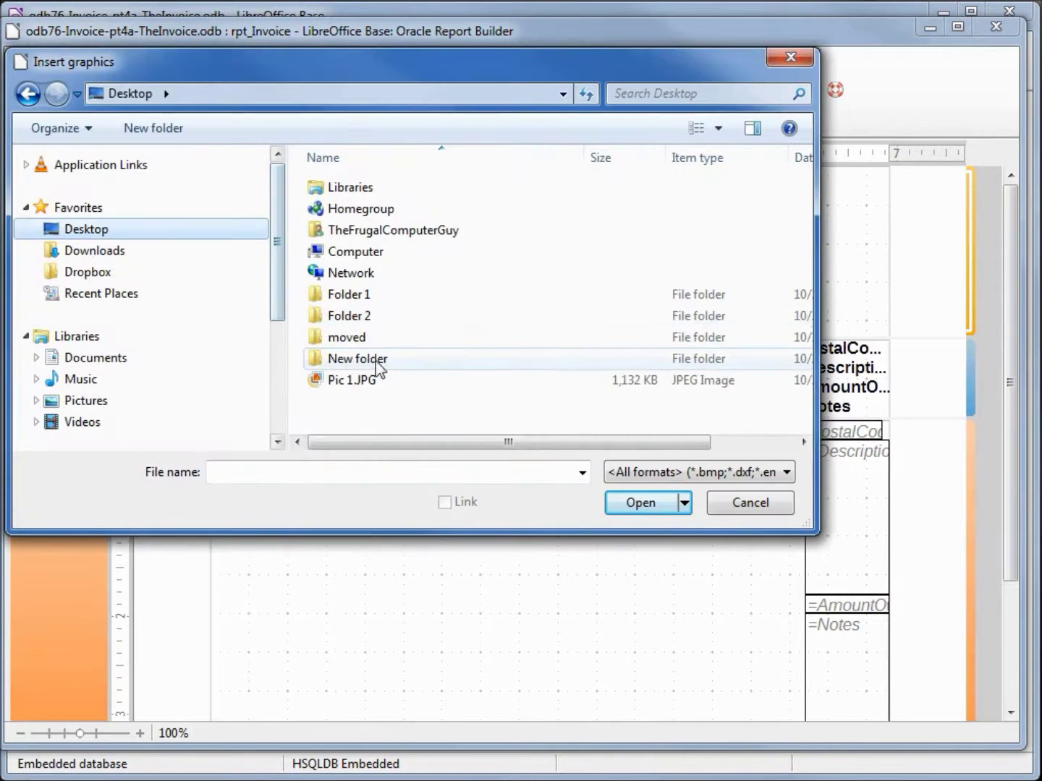
click(353, 382)
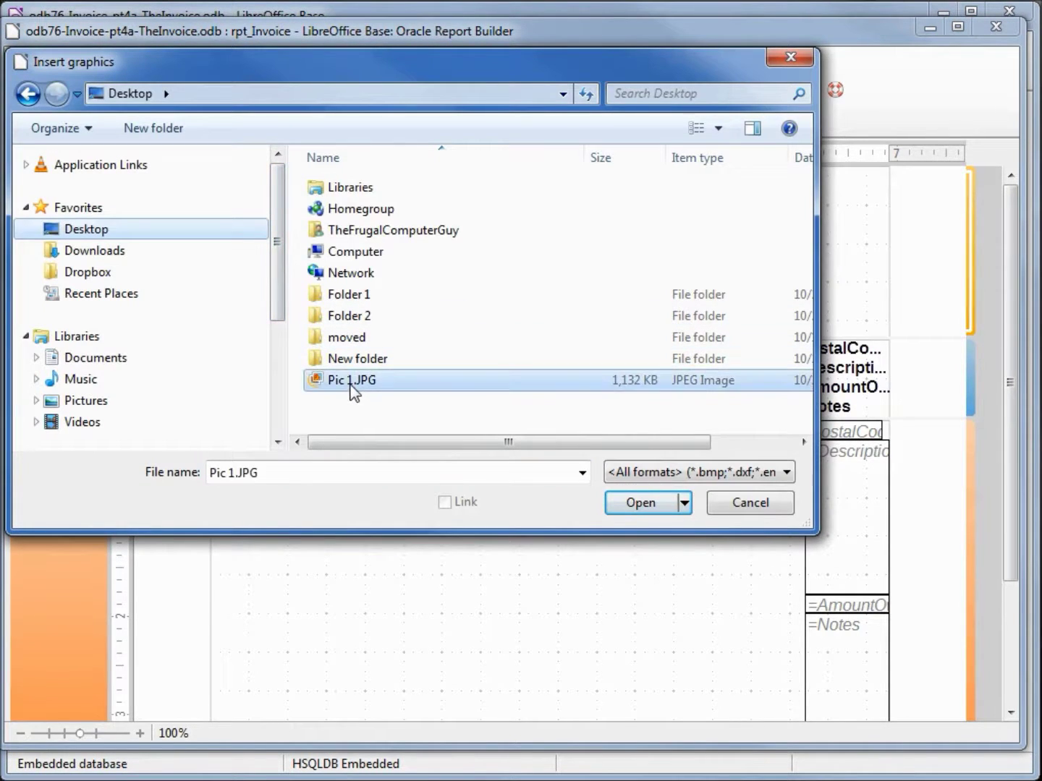
click(643, 504)
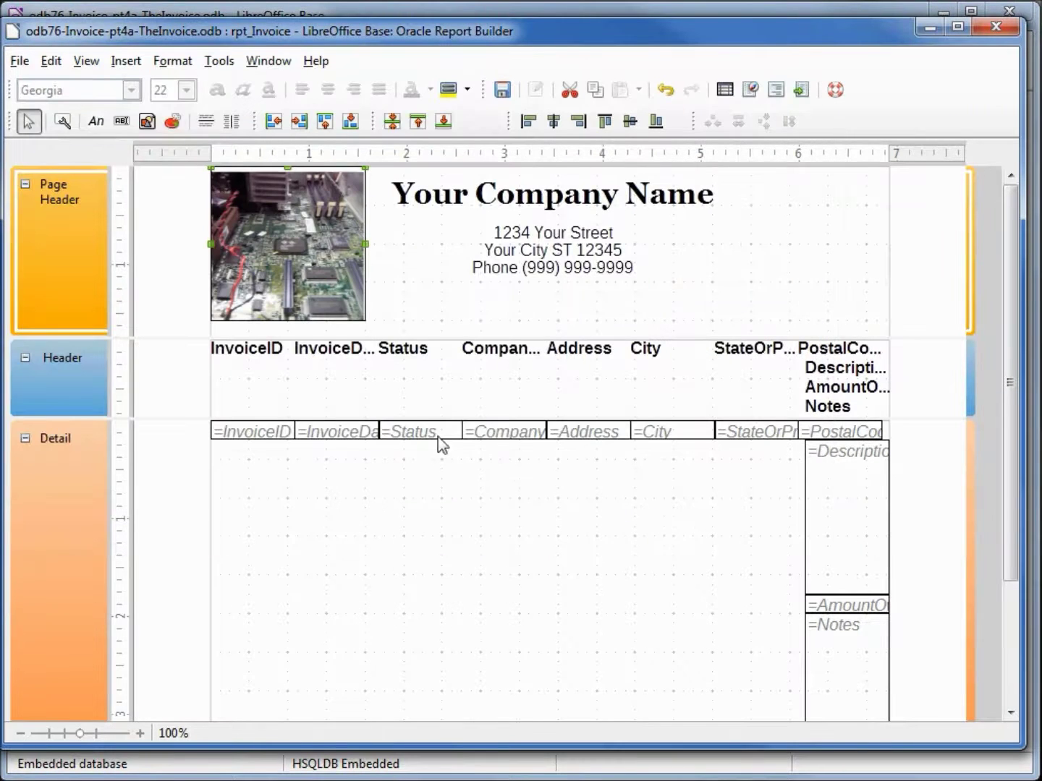
drag(291, 254, 820, 246)
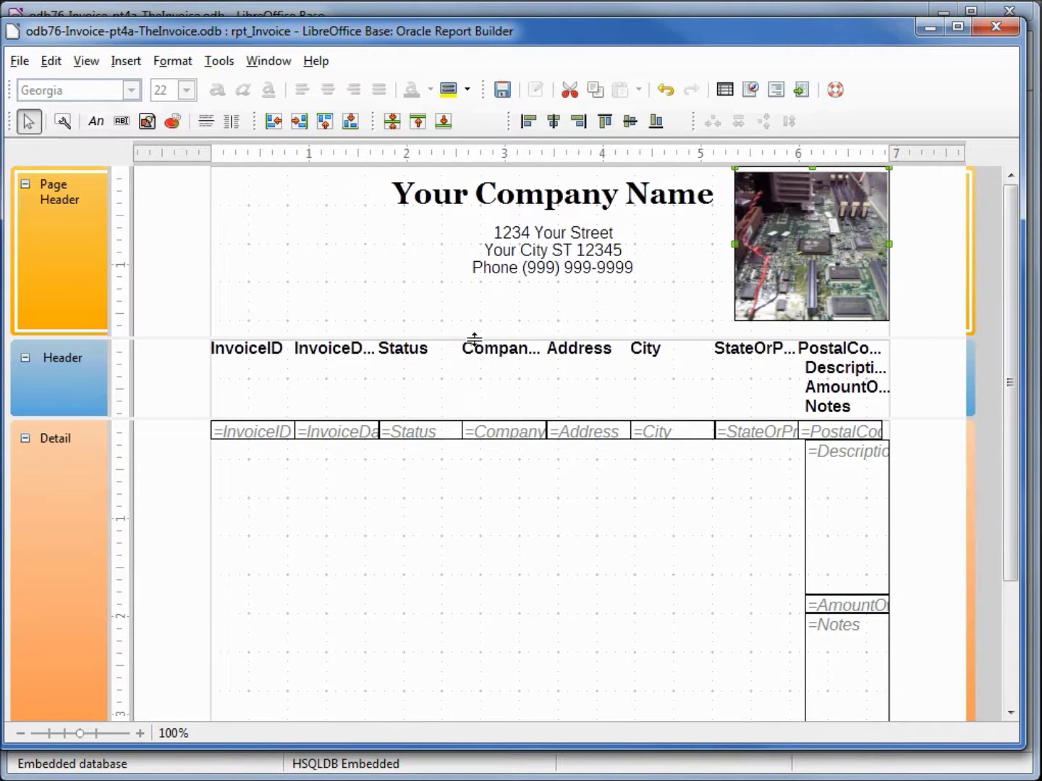
- Stretch the Page Header section taller by dragging its lower border down
drag(473, 338, 469, 486)
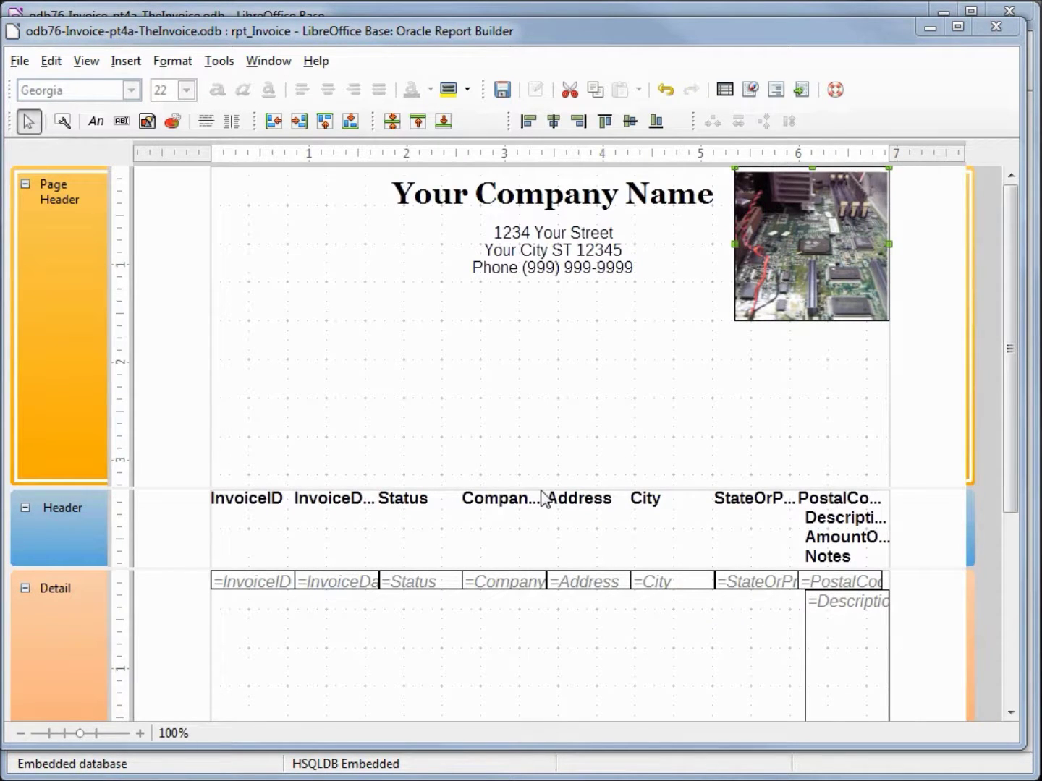
- Draw a new label in the Page Header reading 'Invoice'
click(95, 120)
drag(480, 358, 639, 405)
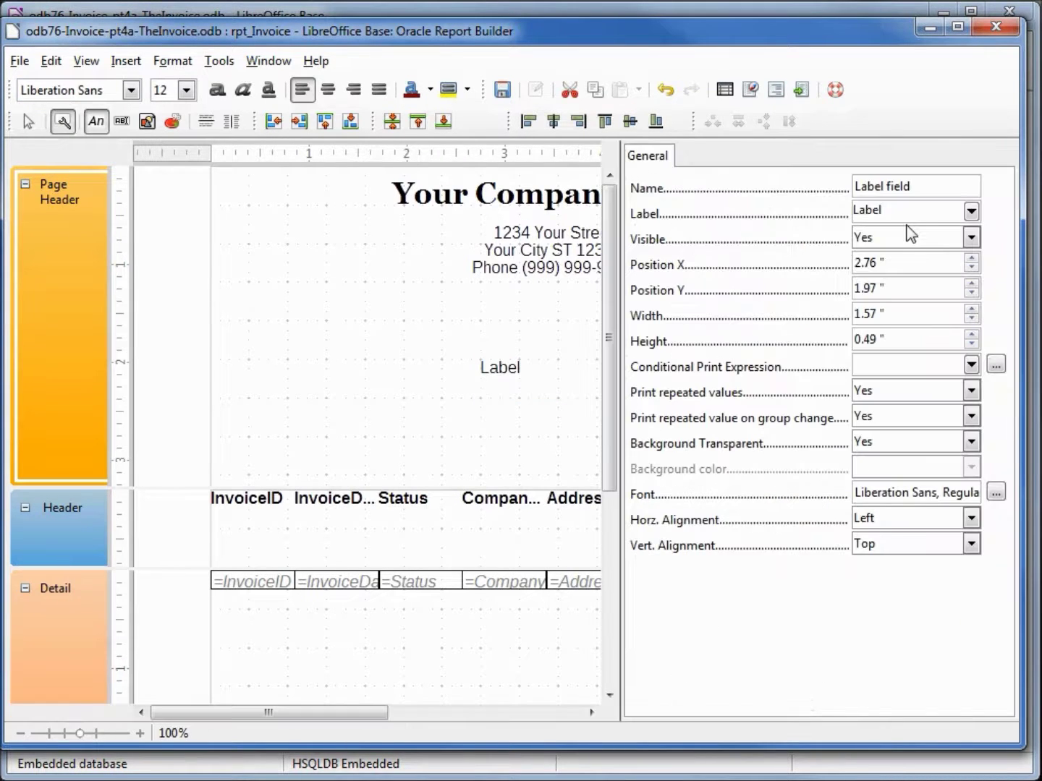
double_click(902, 210)
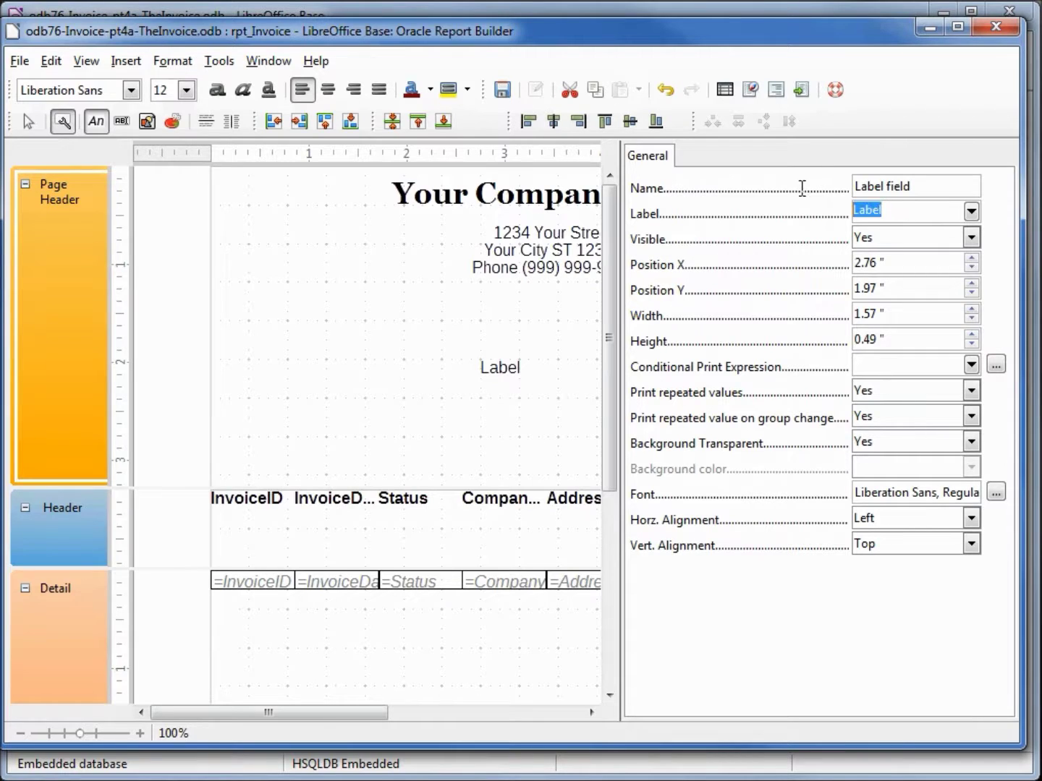
text(Invoice)
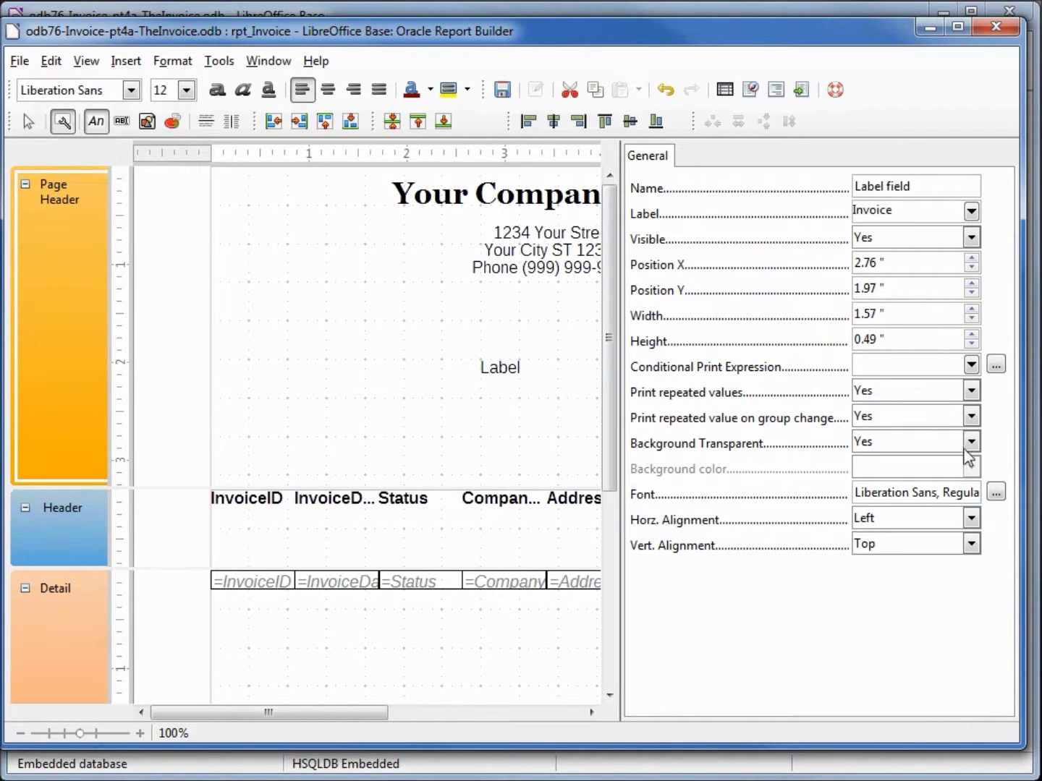
- Set the Invoice label's font to Stencil, Regular, 22 pt
click(997, 493)
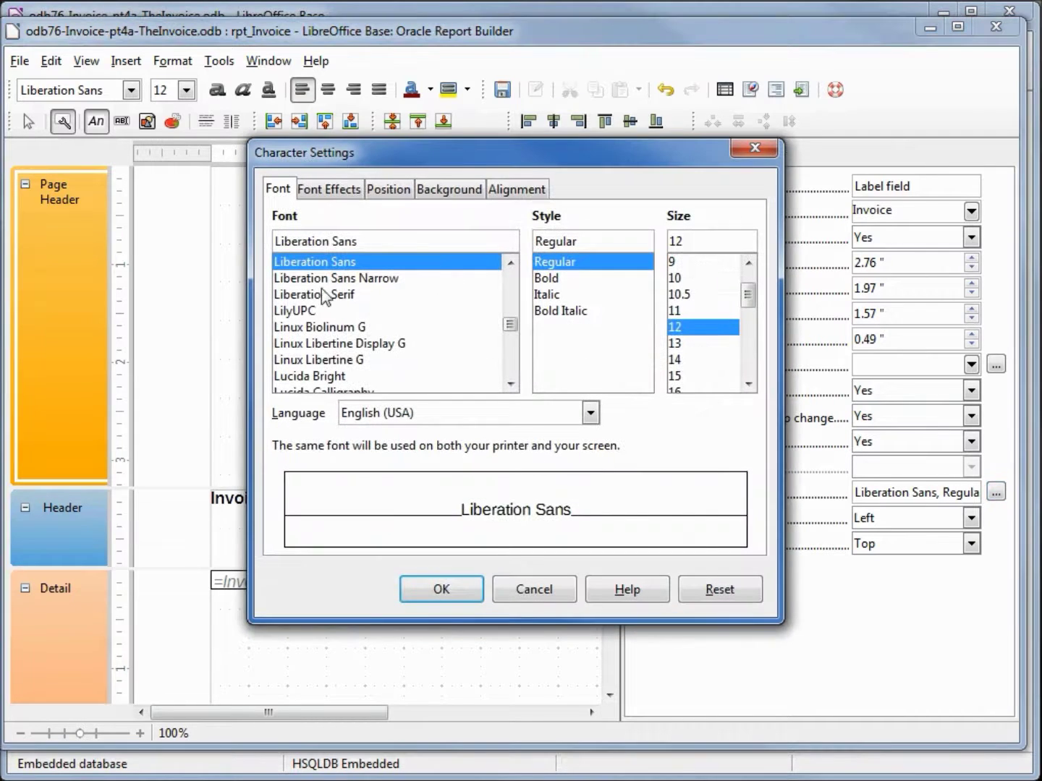
drag(379, 239, 229, 233)
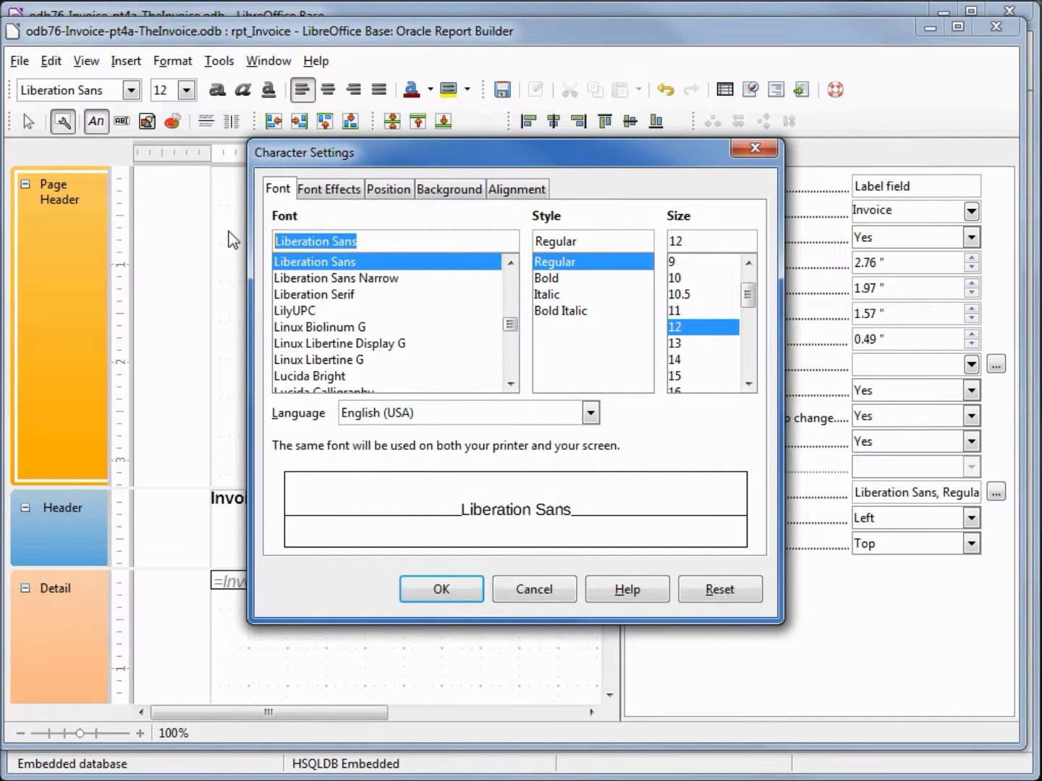
text(Stencil)
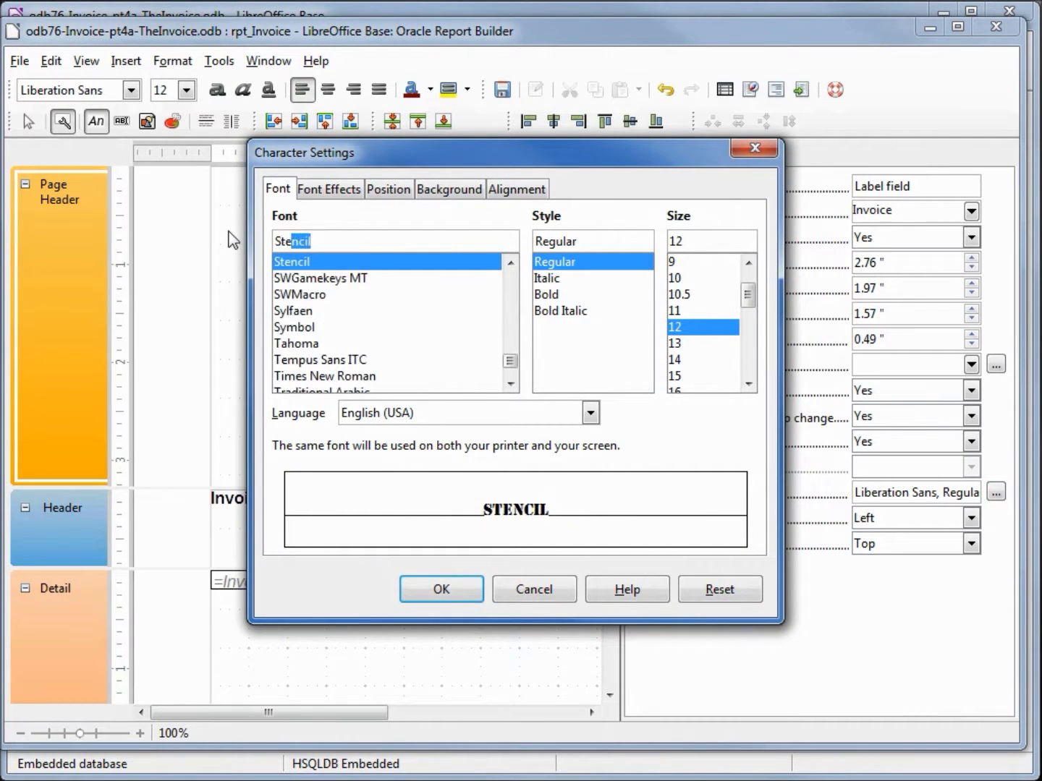
key(Tab)
key(Tab)
text(22)
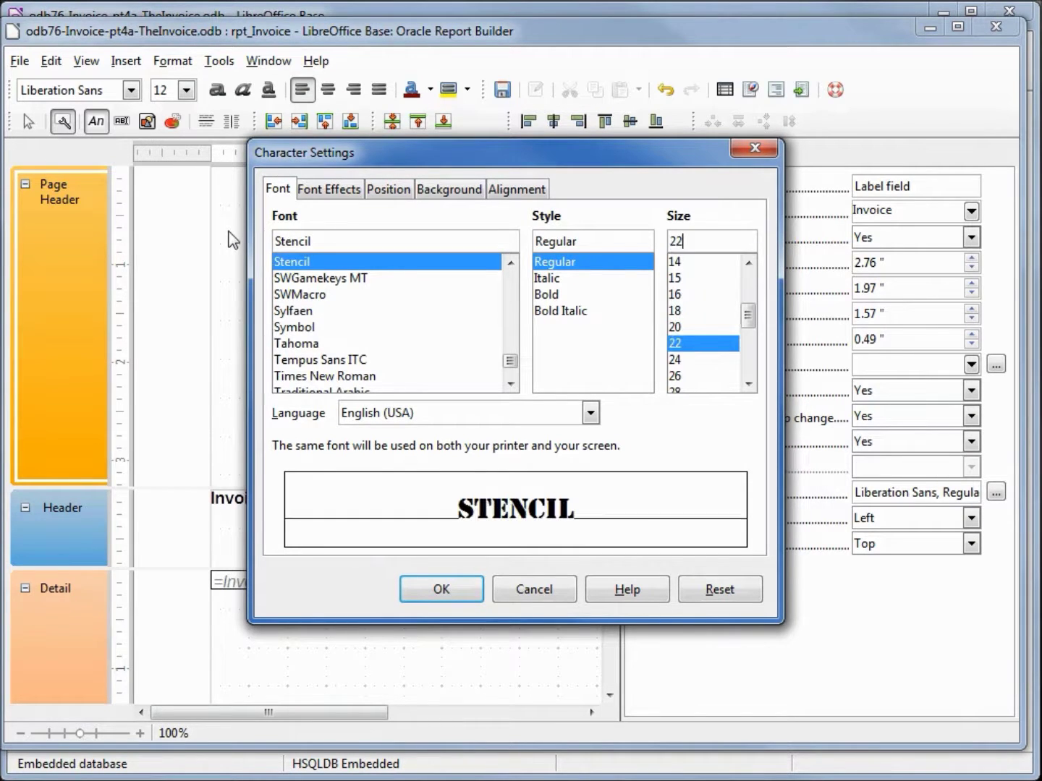
click(438, 588)
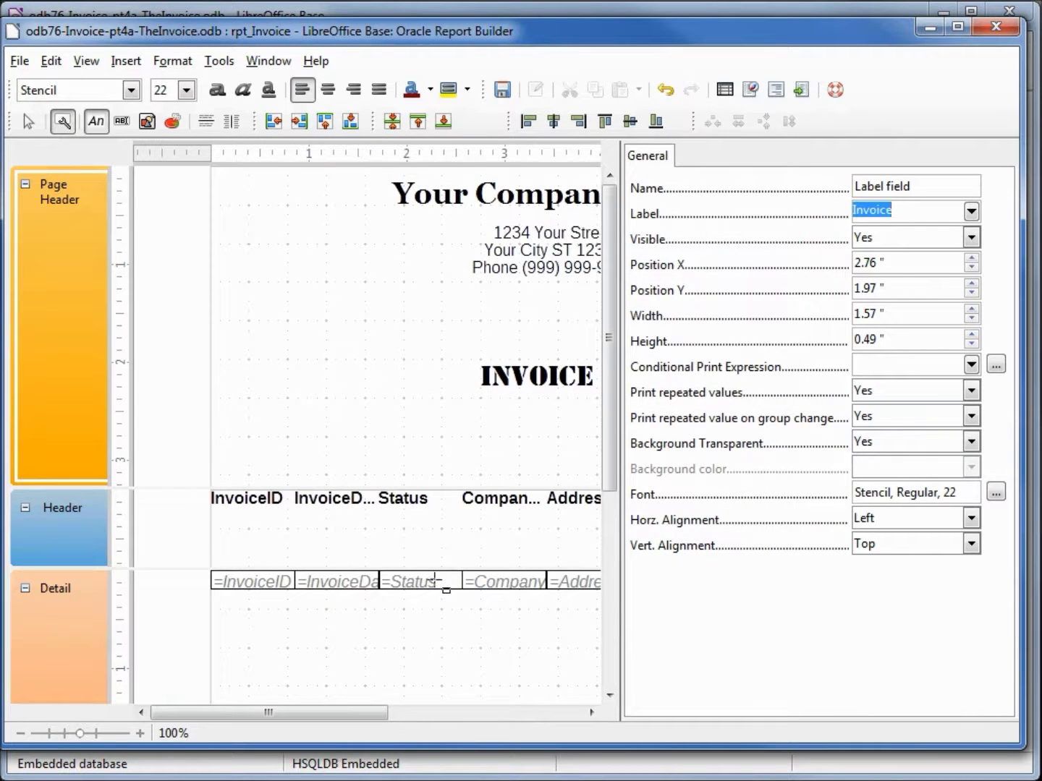
click(64, 122)
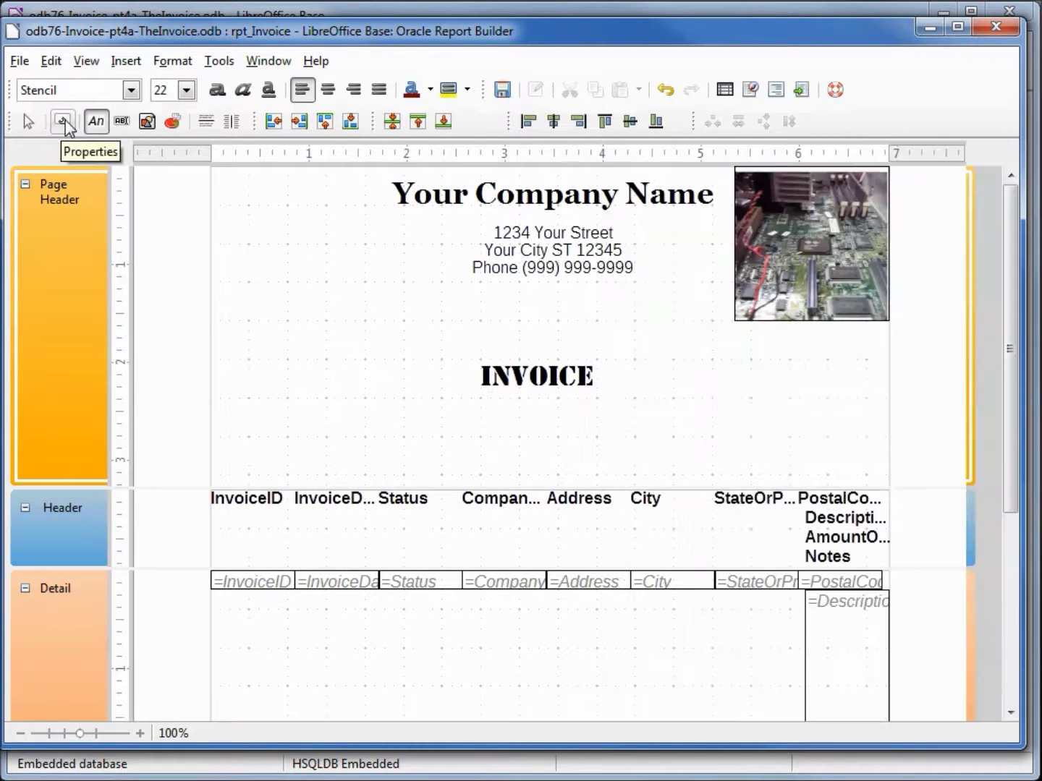
- Draw left and right horizontal lines under INVOICE and nudge them level
click(205, 123)
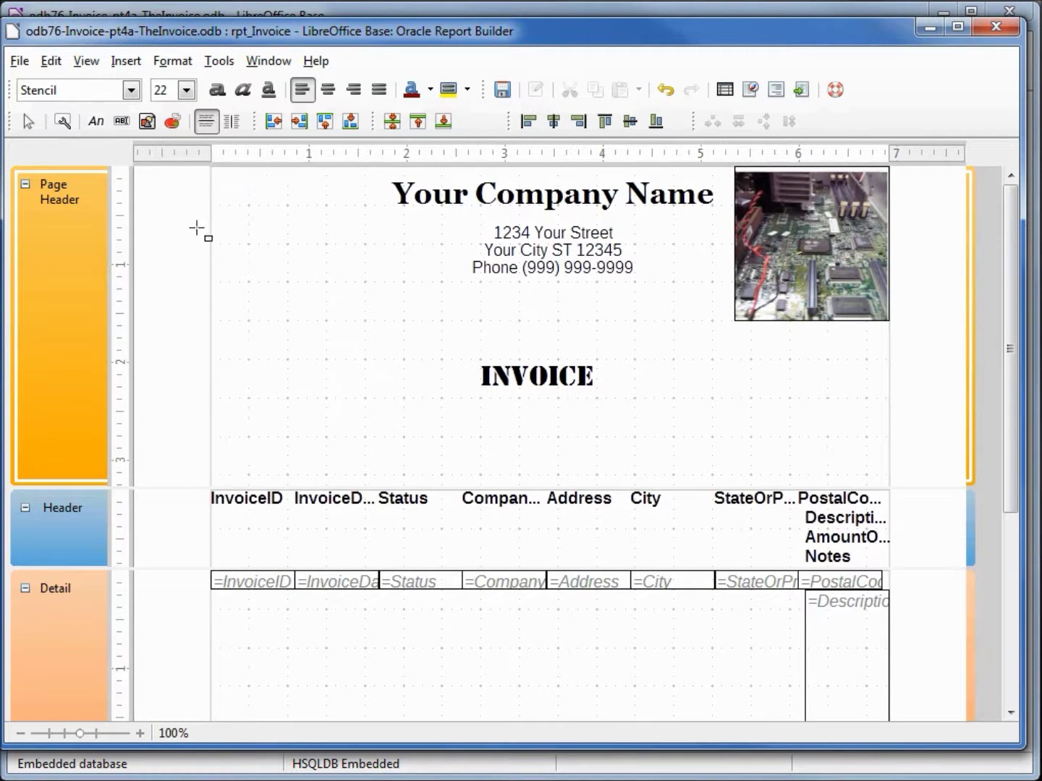
drag(248, 436, 461, 446)
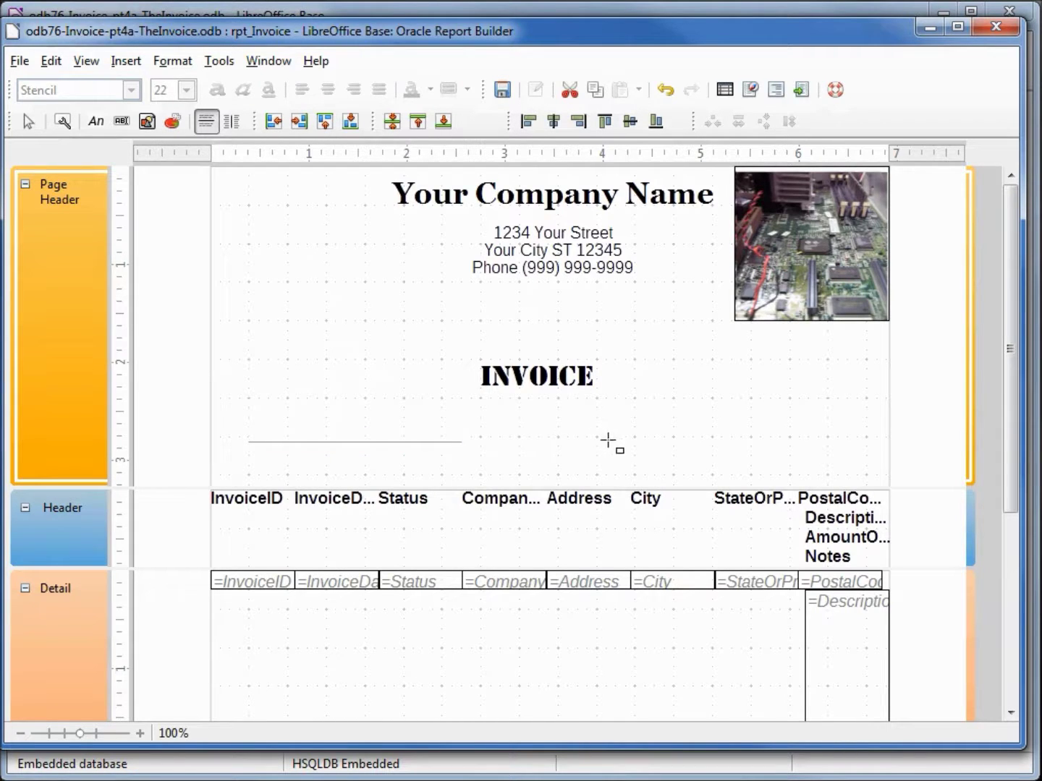
drag(630, 440, 846, 454)
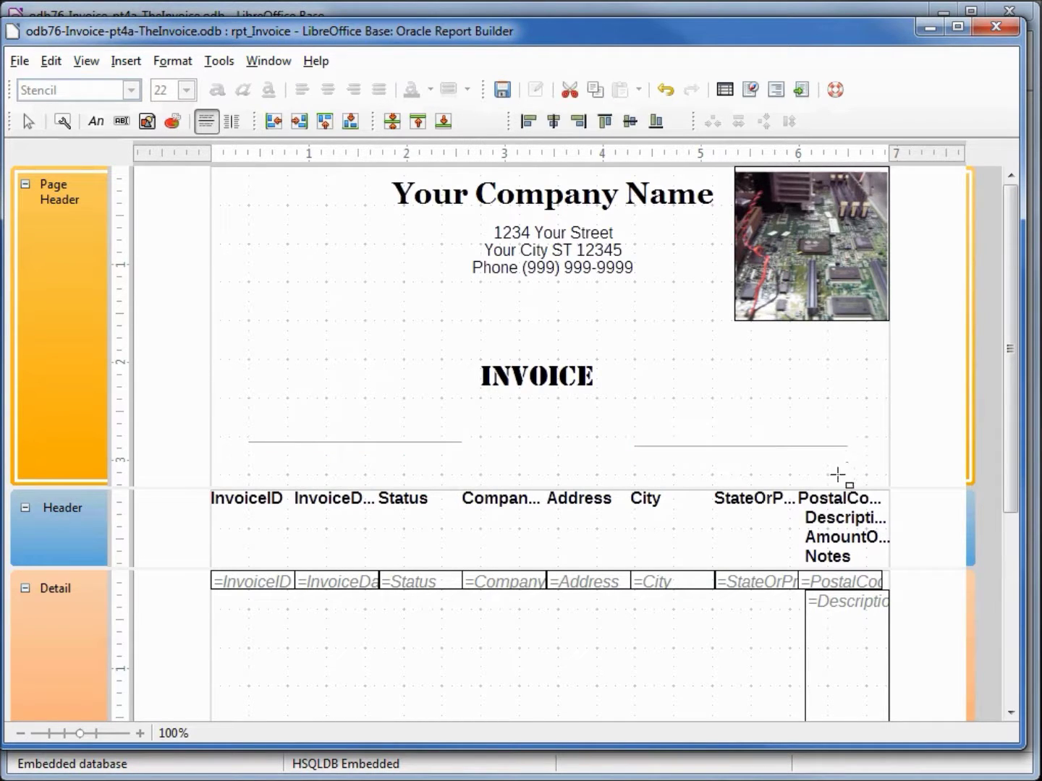
key(Up)
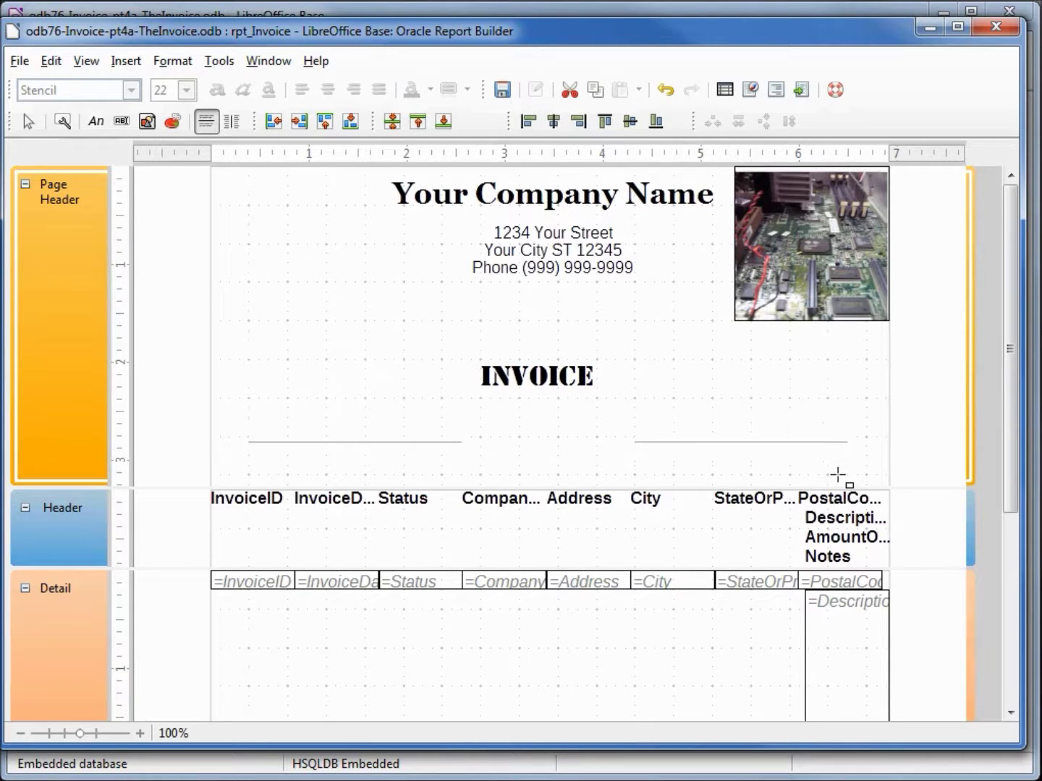
key(Up)
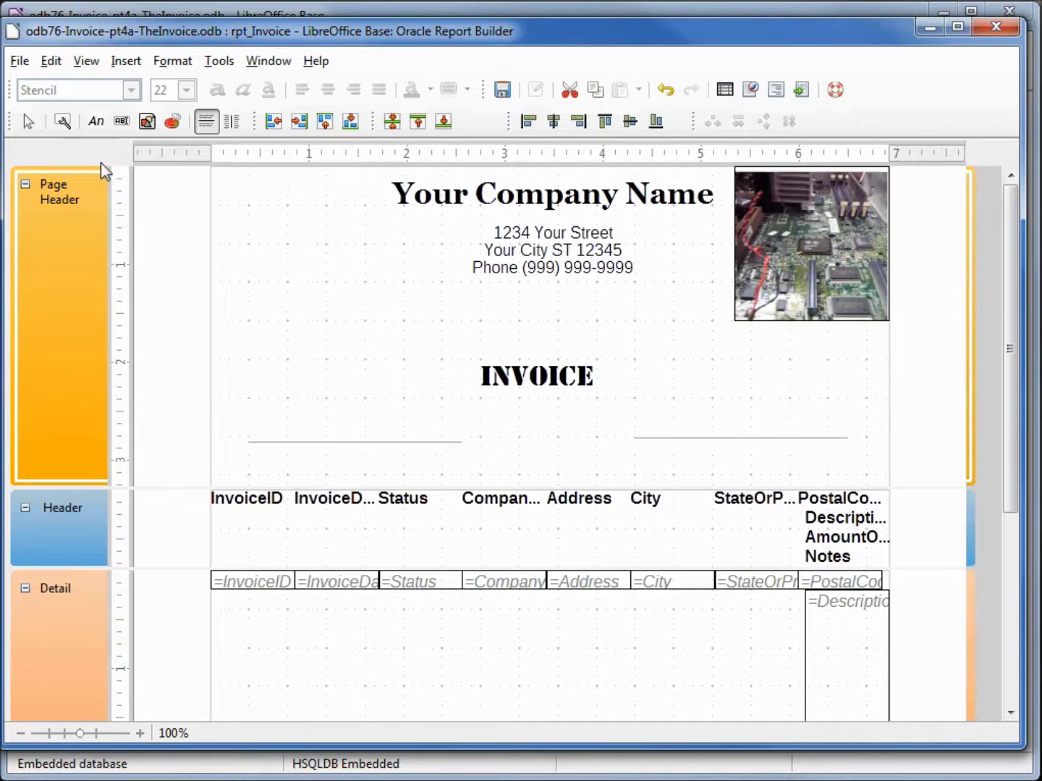
click(28, 121)
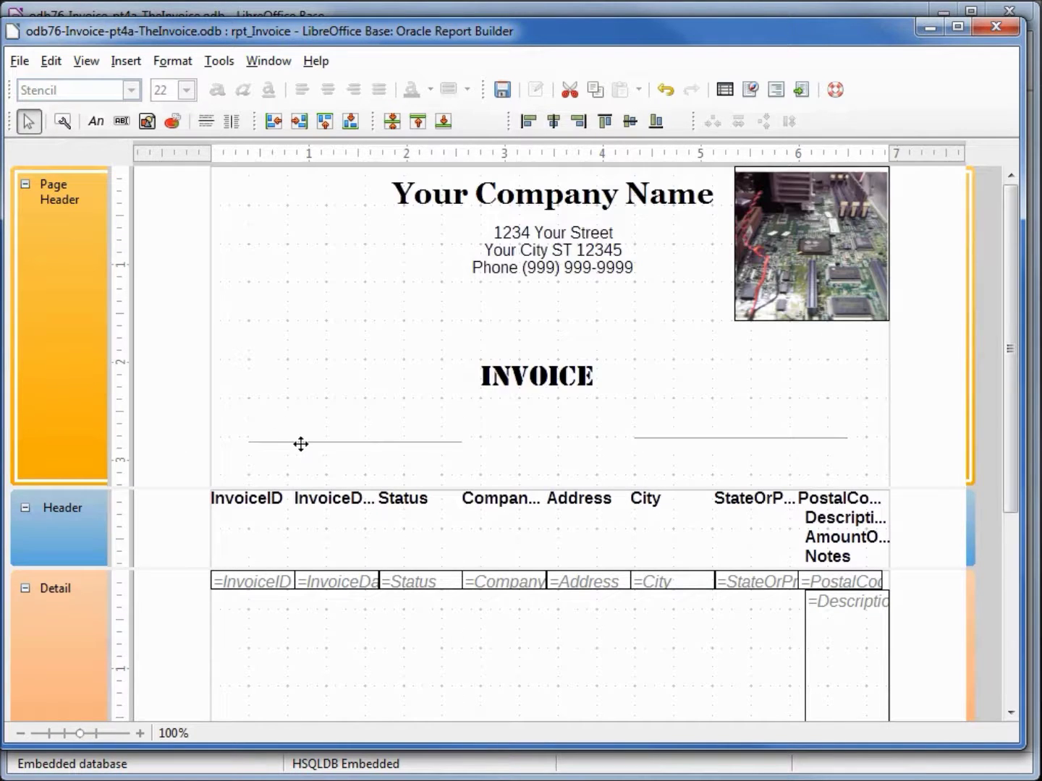
drag(303, 444, 303, 442)
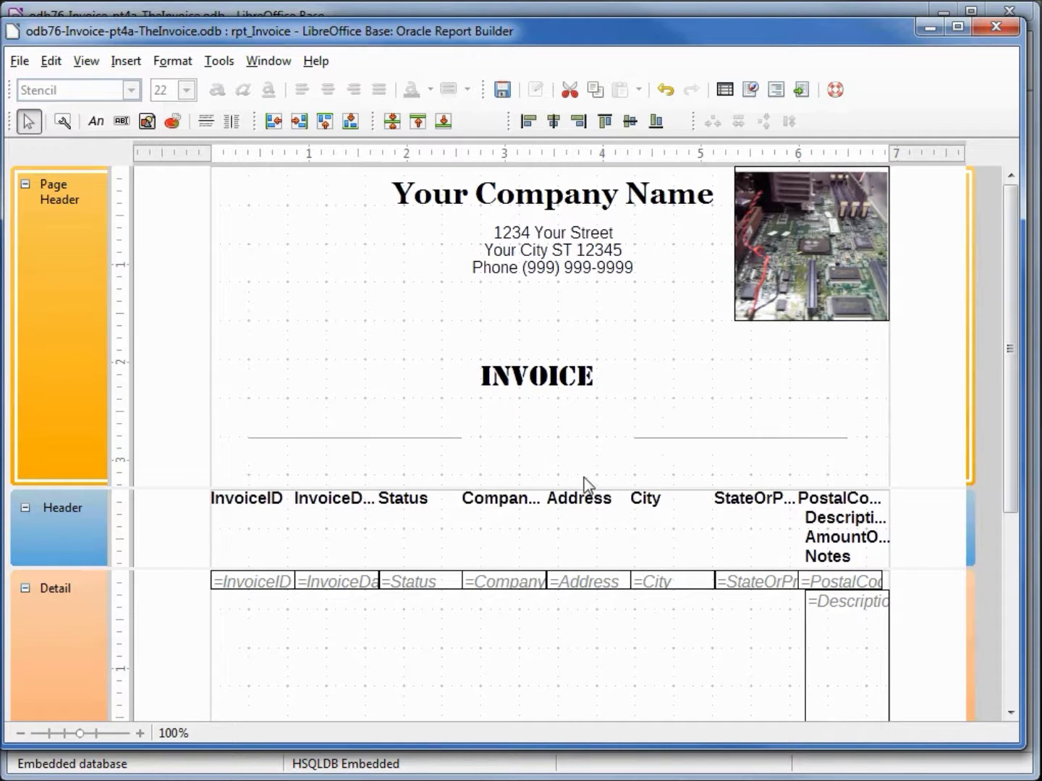
- Shorten the Page Header, enlarge the Header, and delete the InvoiceID through Notes column labels
drag(579, 489, 576, 459)
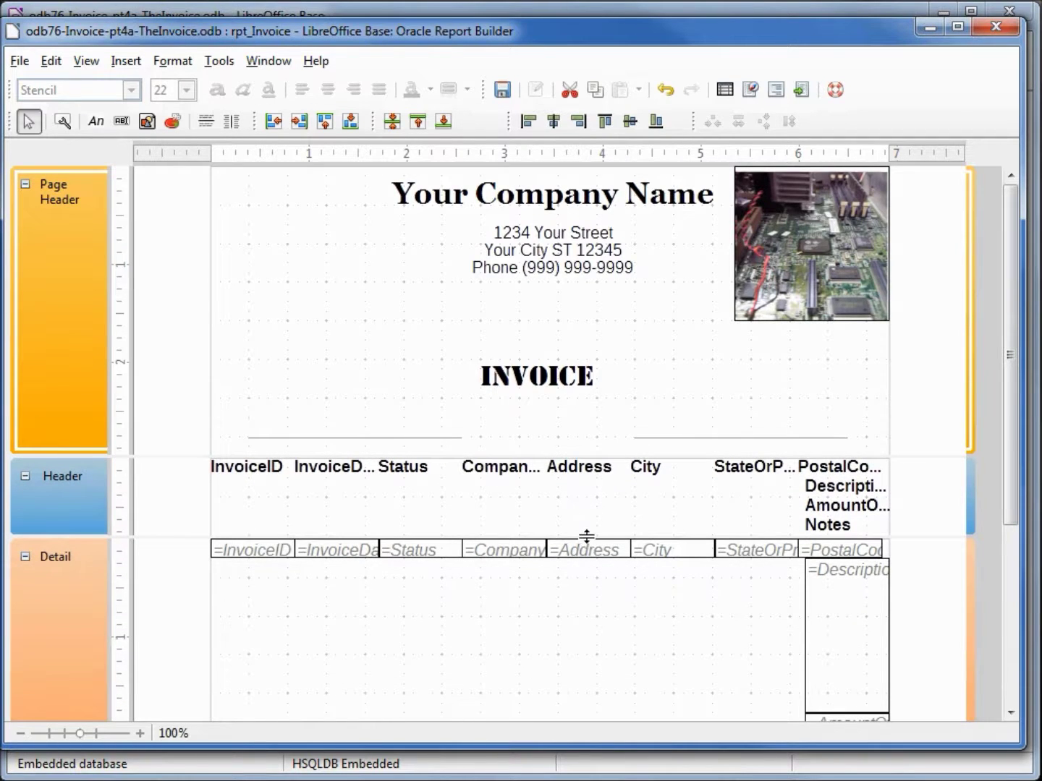
drag(585, 536, 589, 557)
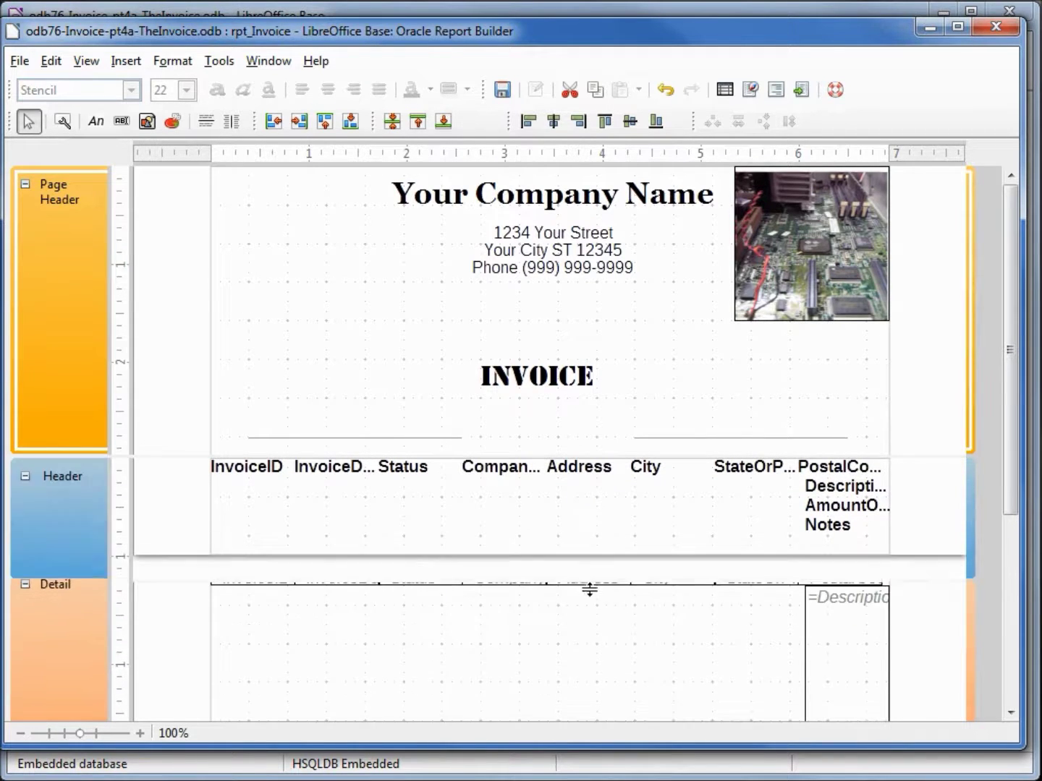
click(239, 466)
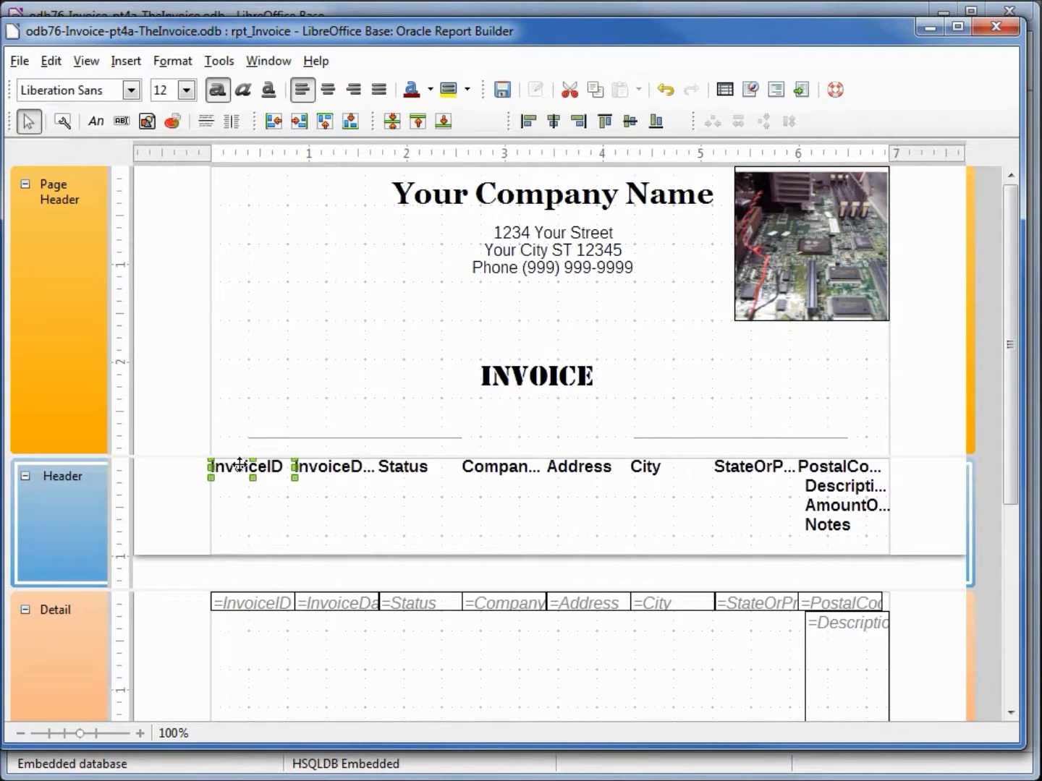
shift+click(323, 478)
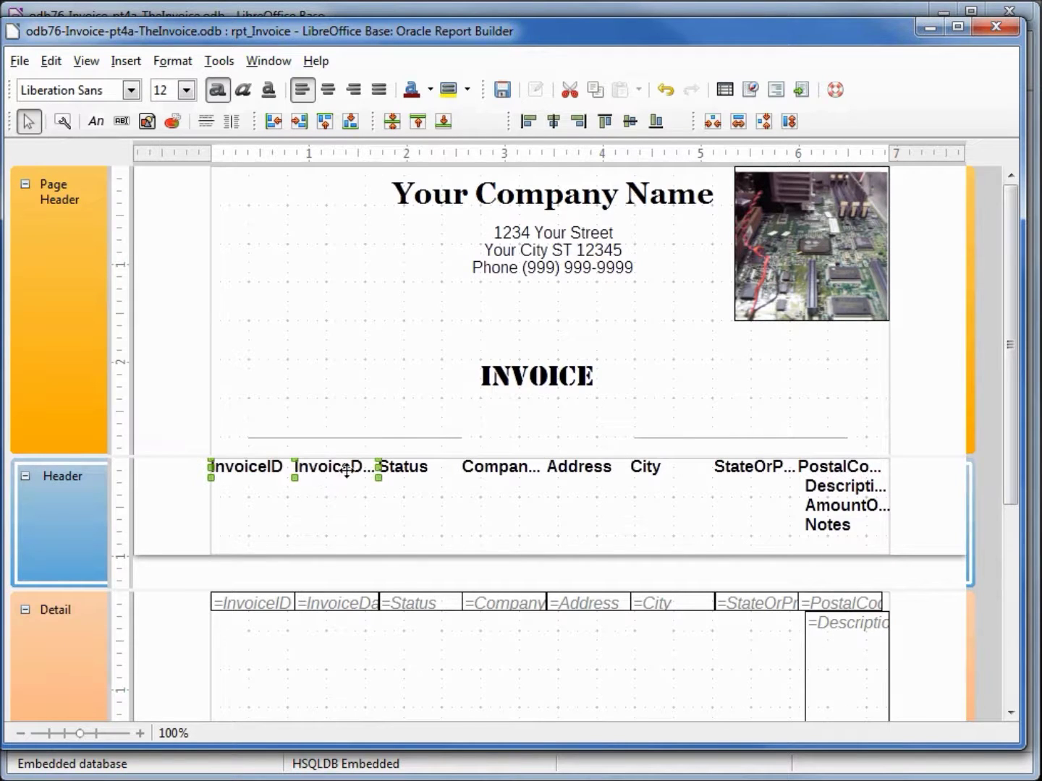
shift+click(416, 474)
shift+click(478, 477)
shift+click(570, 479)
shift+click(641, 477)
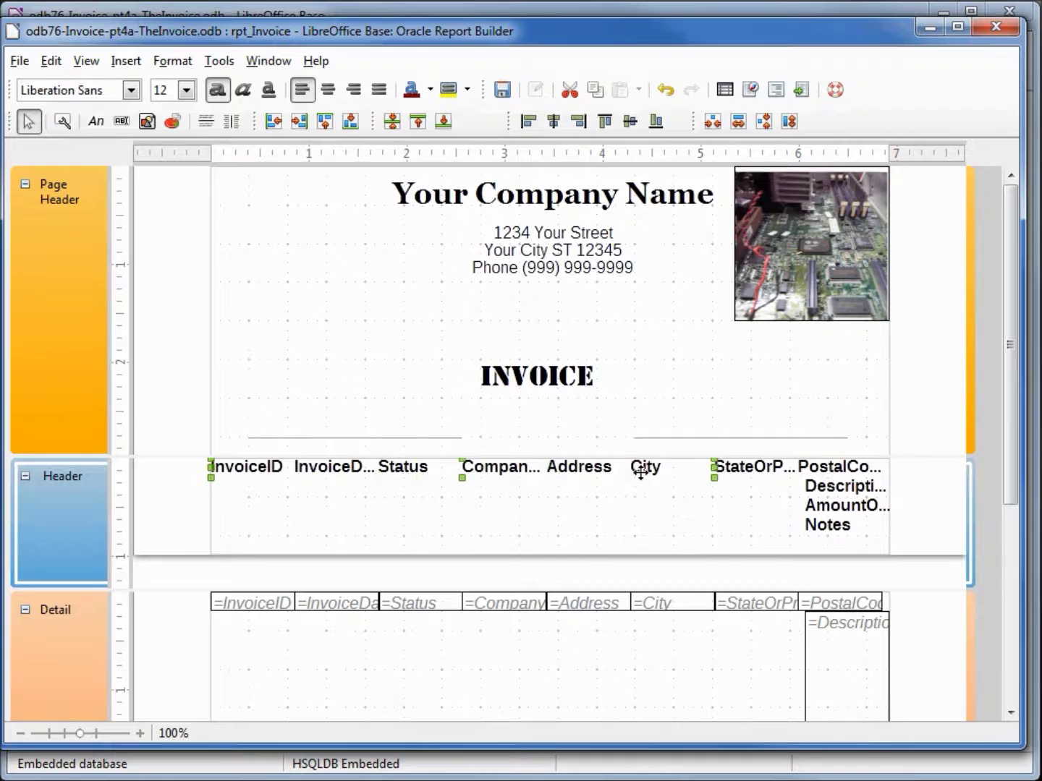
shift+click(744, 477)
shift+click(836, 469)
shift+click(832, 487)
shift+click(830, 524)
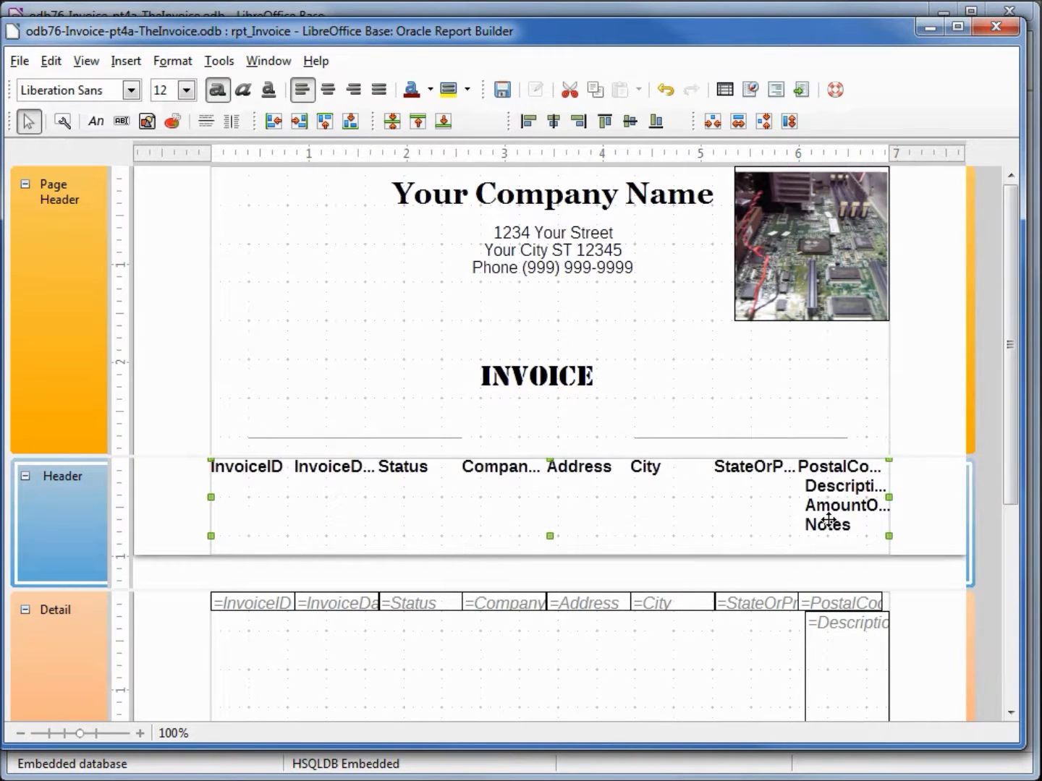
key(Delete)
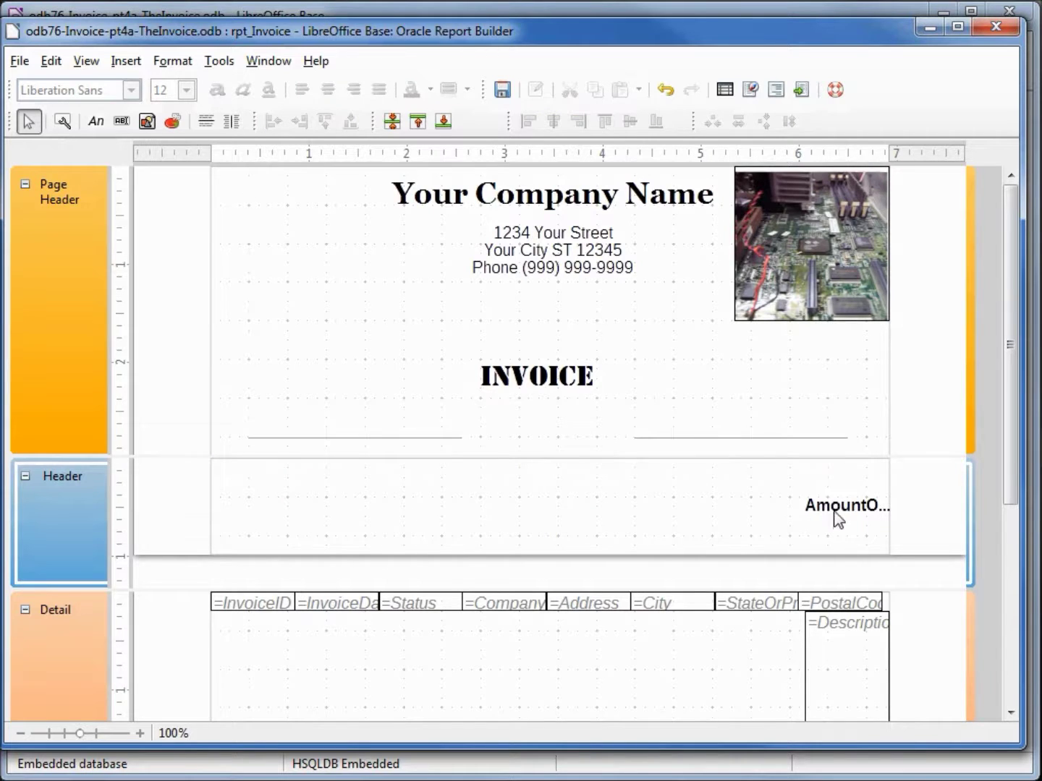
- Delete the leftover amount label and move the =InvoiceID field to the Header's right
click(833, 516)
key(Delete)
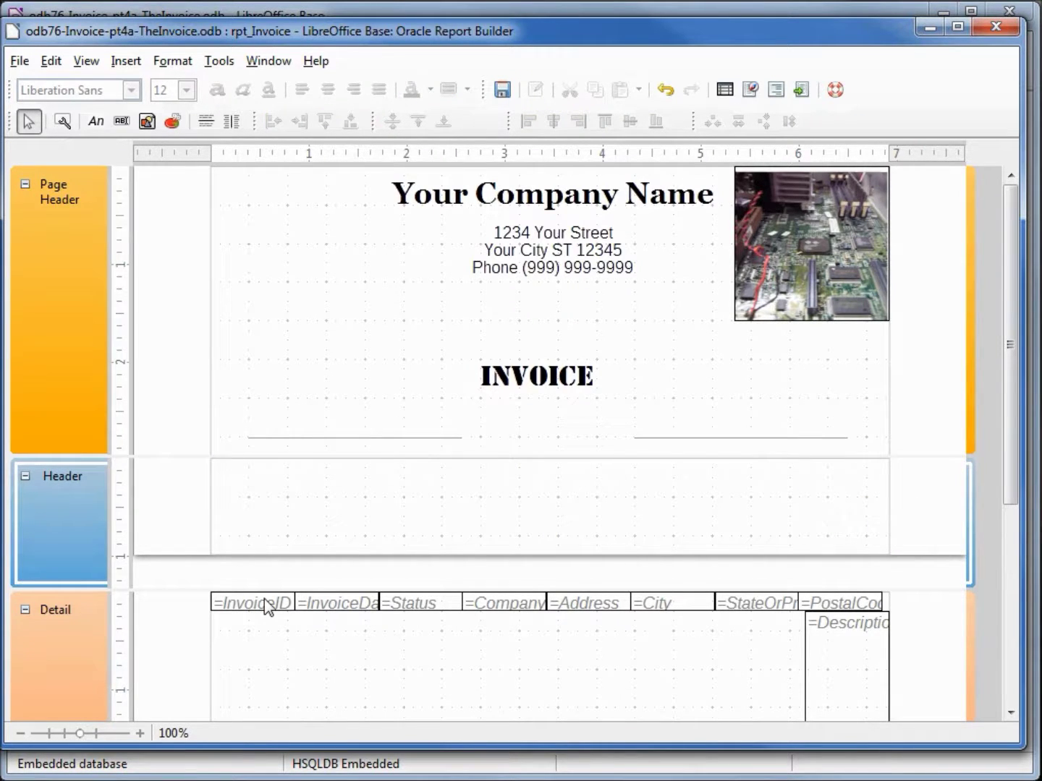
mouse_move(267, 606)
mouse_down()
mouse_move(658, 477)
mouse_move(797, 488)
mouse_move(791, 493)
mouse_up()
- Stack =InvoiceDate under =InvoiceID, widen both, and delete the =Status field
mouse_move(329, 603)
mouse_down()
mouse_move(555, 532)
mouse_move(789, 535)
mouse_up()
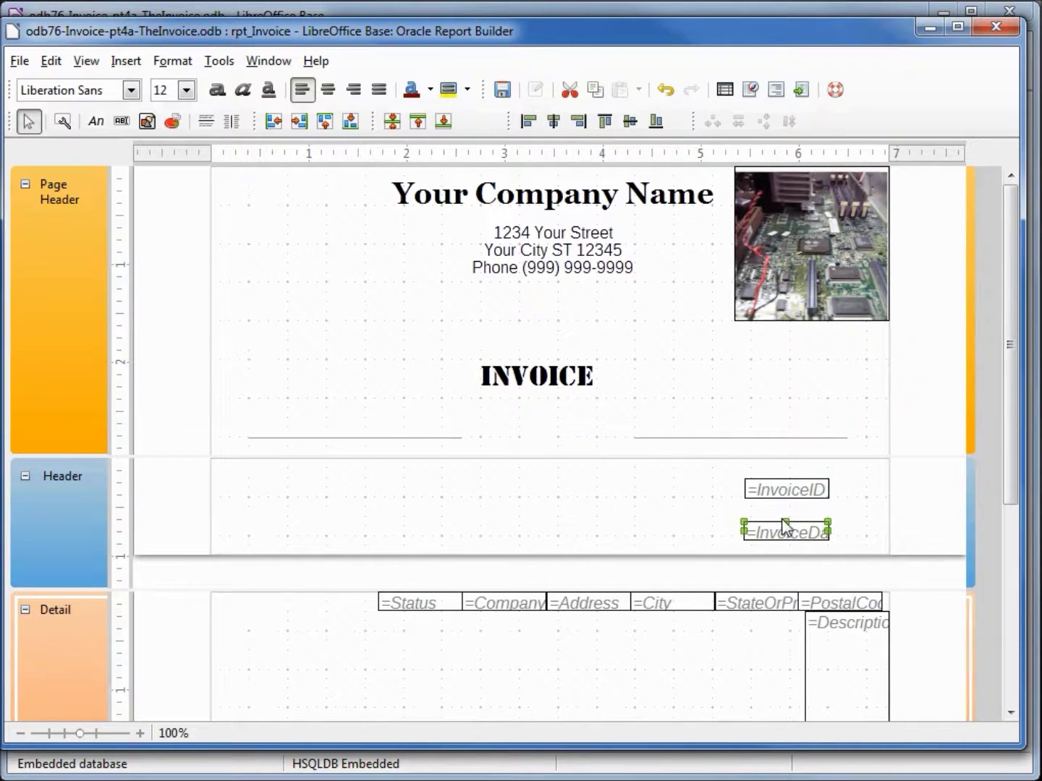
click(777, 490)
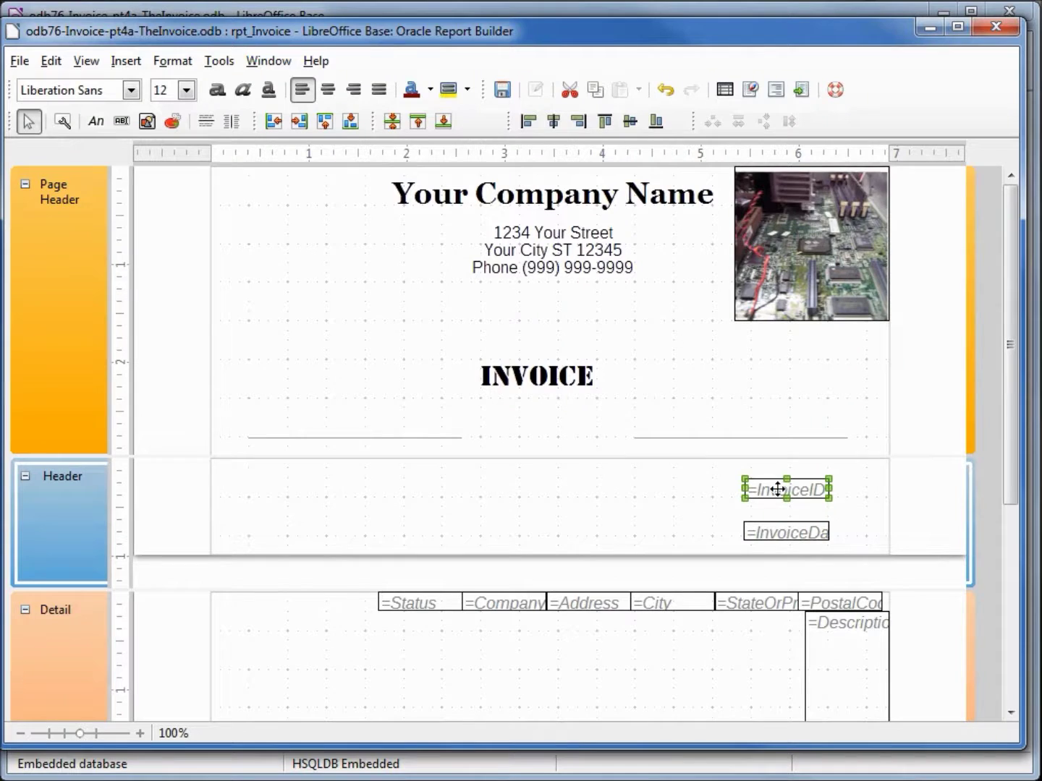
shift+click(798, 535)
drag(830, 507, 865, 508)
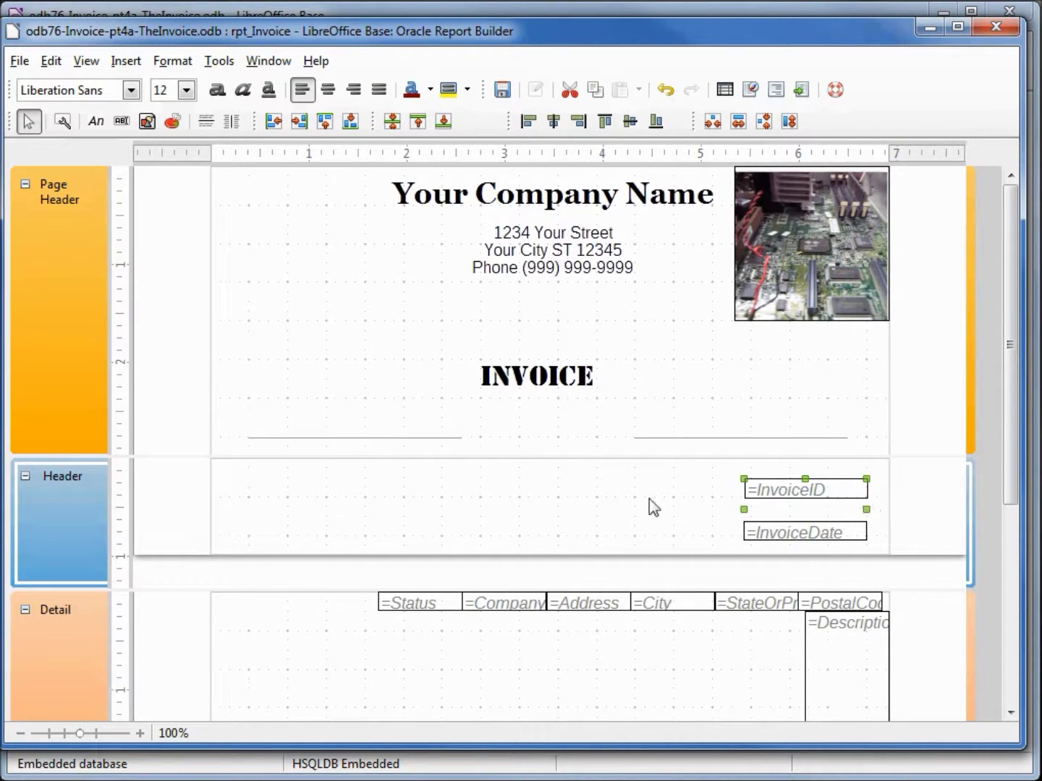
click(433, 599)
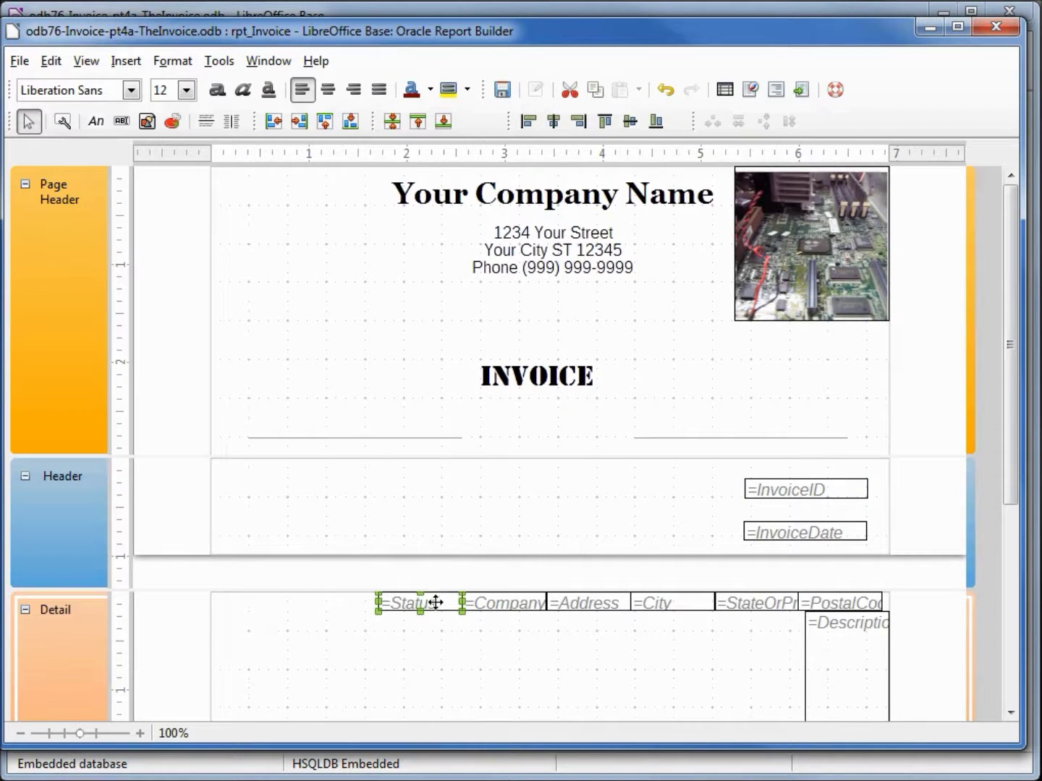
key(Delete)
- Move CompanyName, Address, City, state and postal code fields to the Header's left, save, and run
click(499, 608)
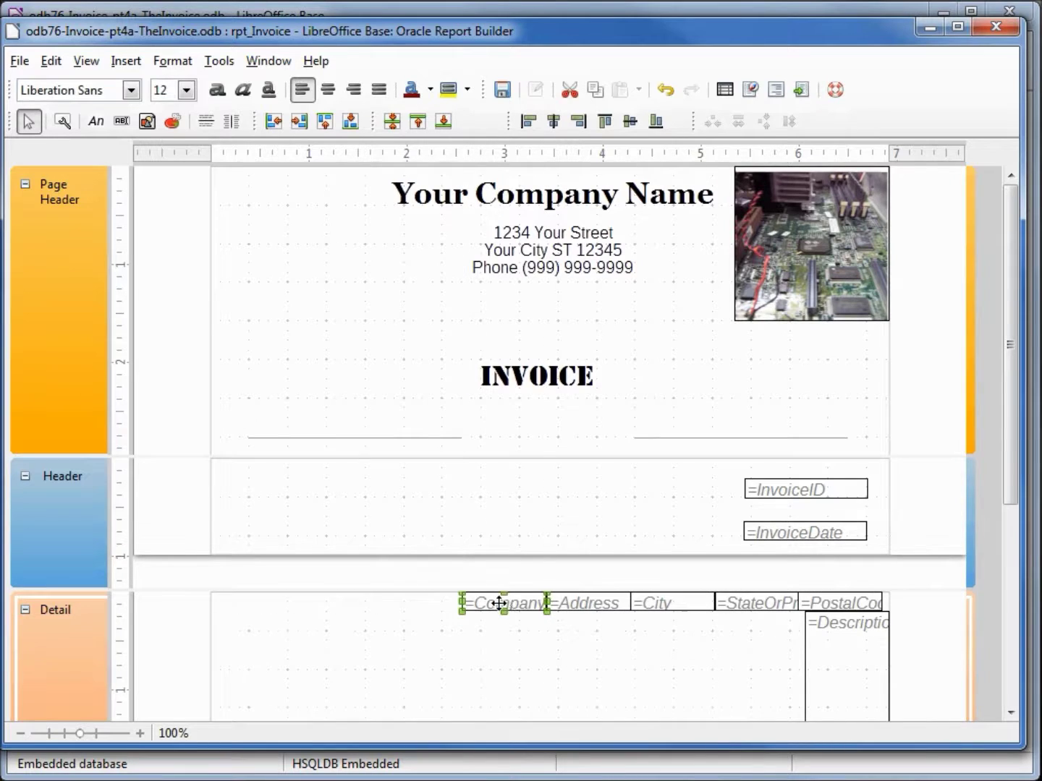
drag(502, 604, 414, 496)
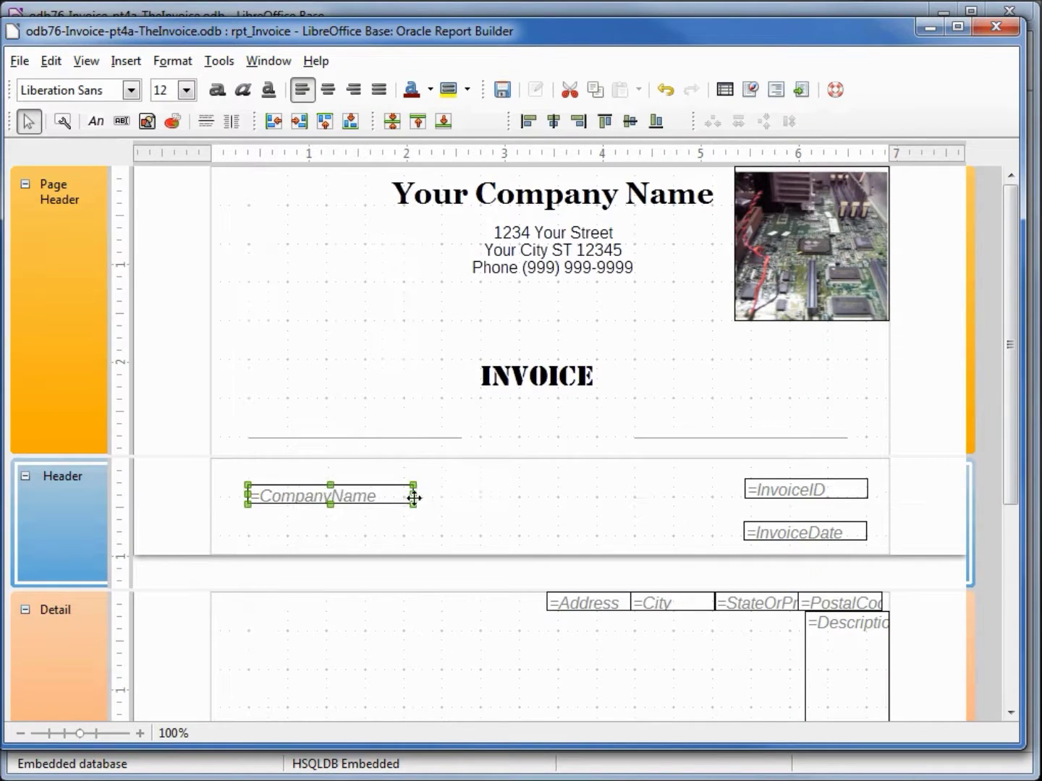
click(596, 603)
drag(603, 603, 414, 525)
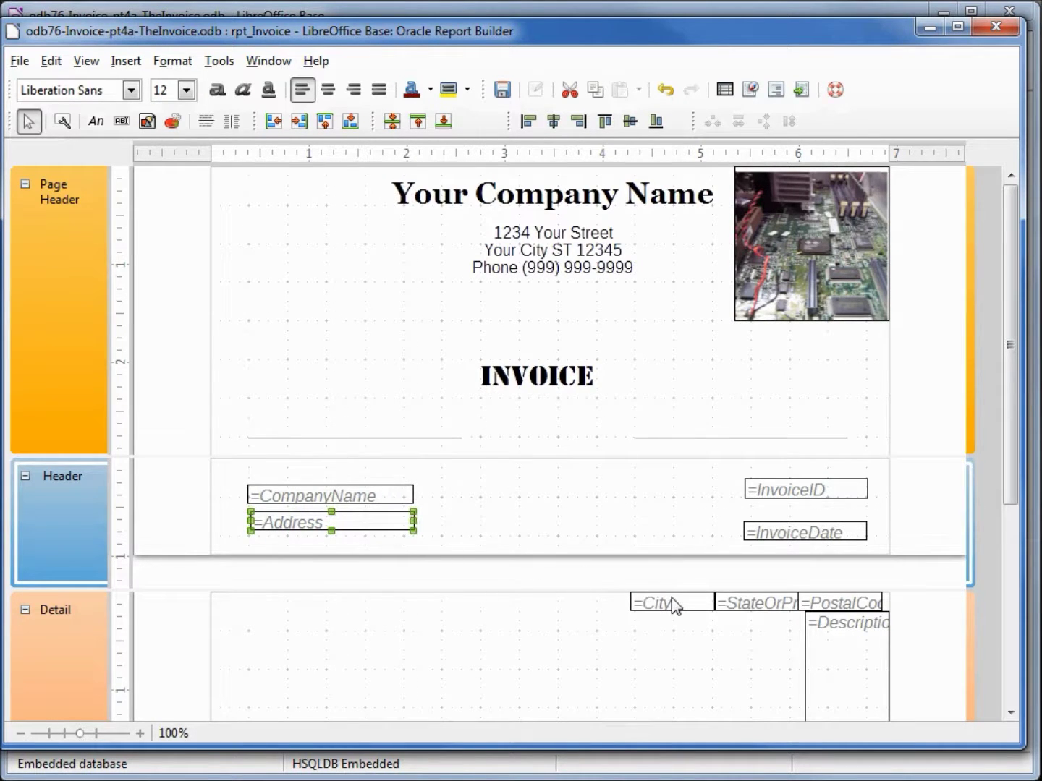
drag(671, 600, 289, 549)
drag(765, 610, 387, 552)
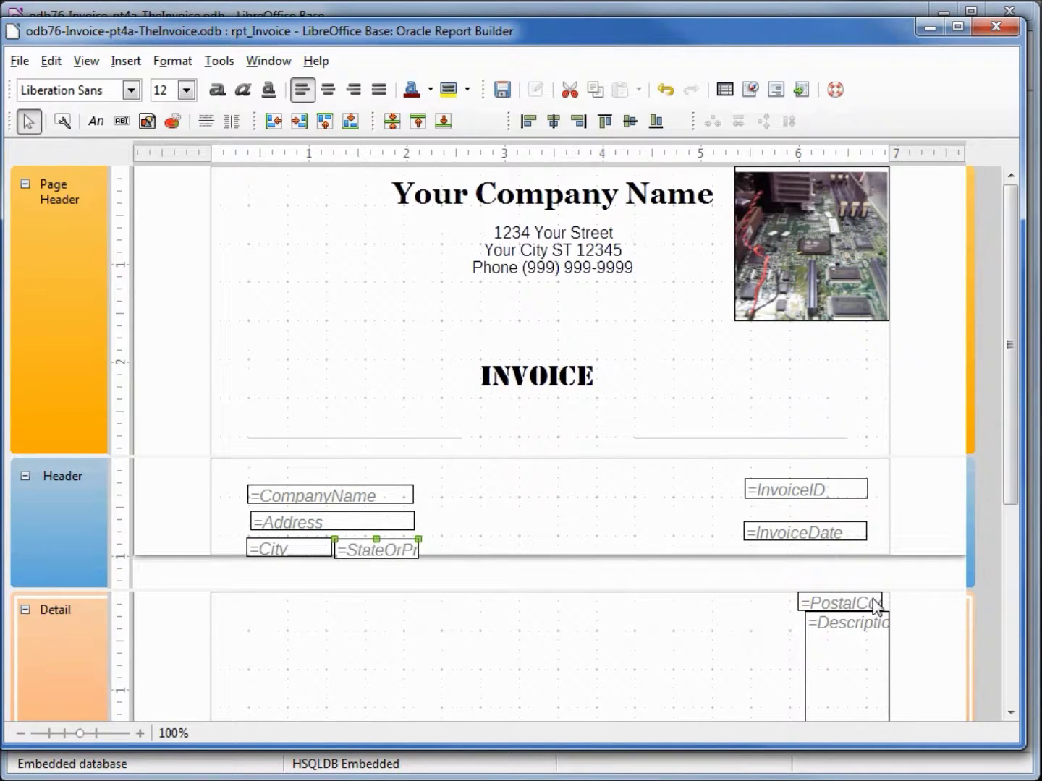
drag(856, 602, 452, 551)
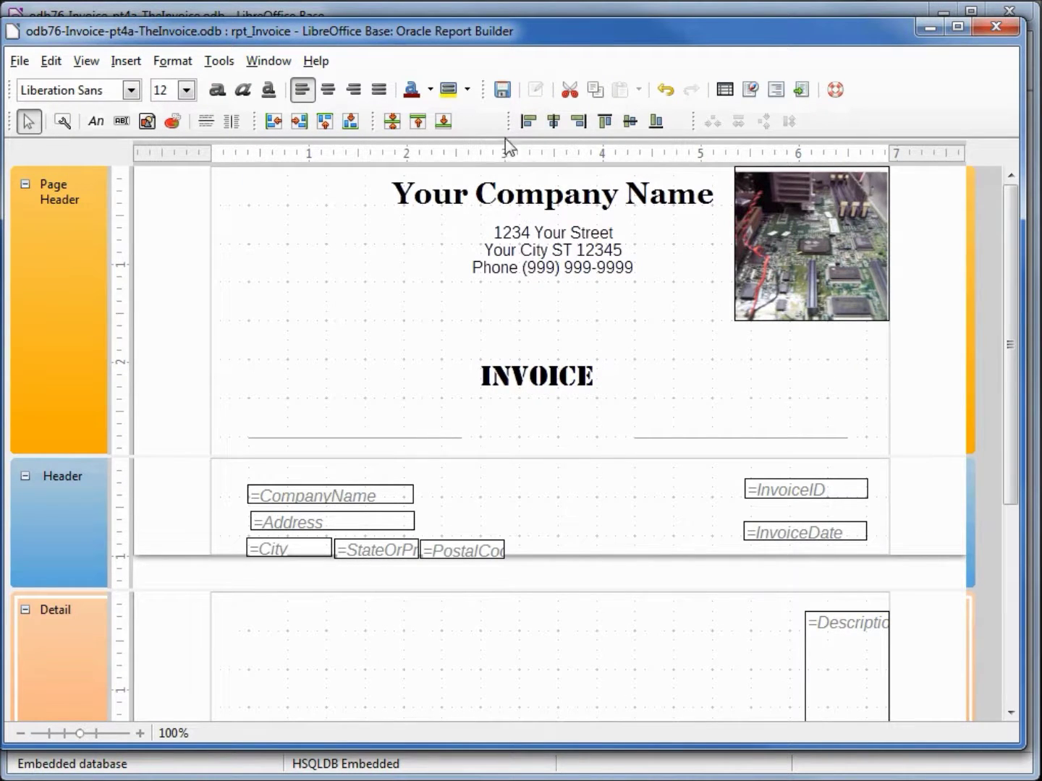
click(505, 90)
click(801, 92)
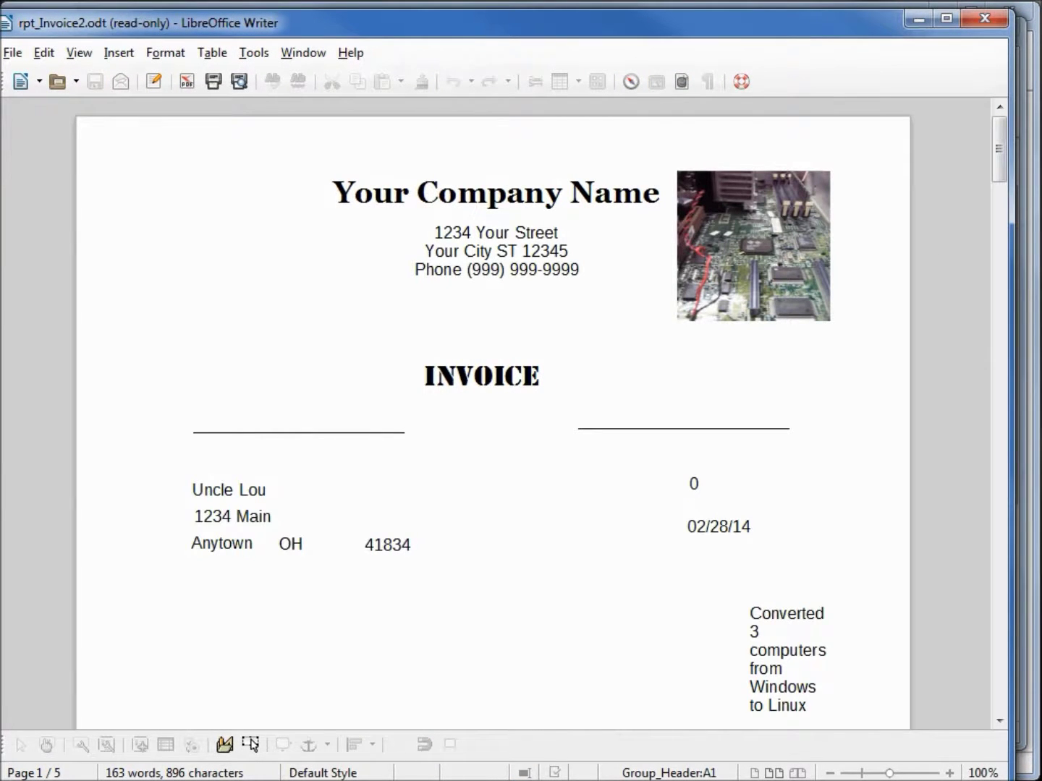
- Scroll the rpt_Invoice2.odt output back to its start and place odb73-Invoice Design.odg beside it
mouse_move(818, 329)
mouse_down()
mouse_move(674, 379)
mouse_move(654, 225)
mouse_up()
key(alt+Tab)
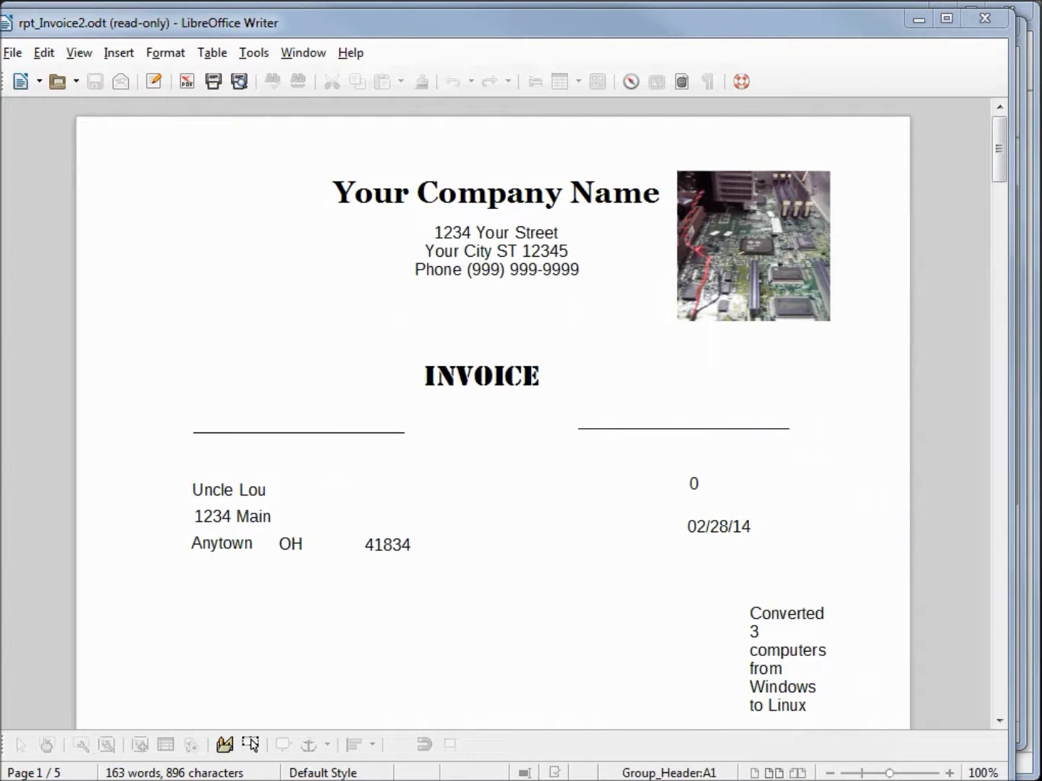
drag(1002, 170, 1006, 499)
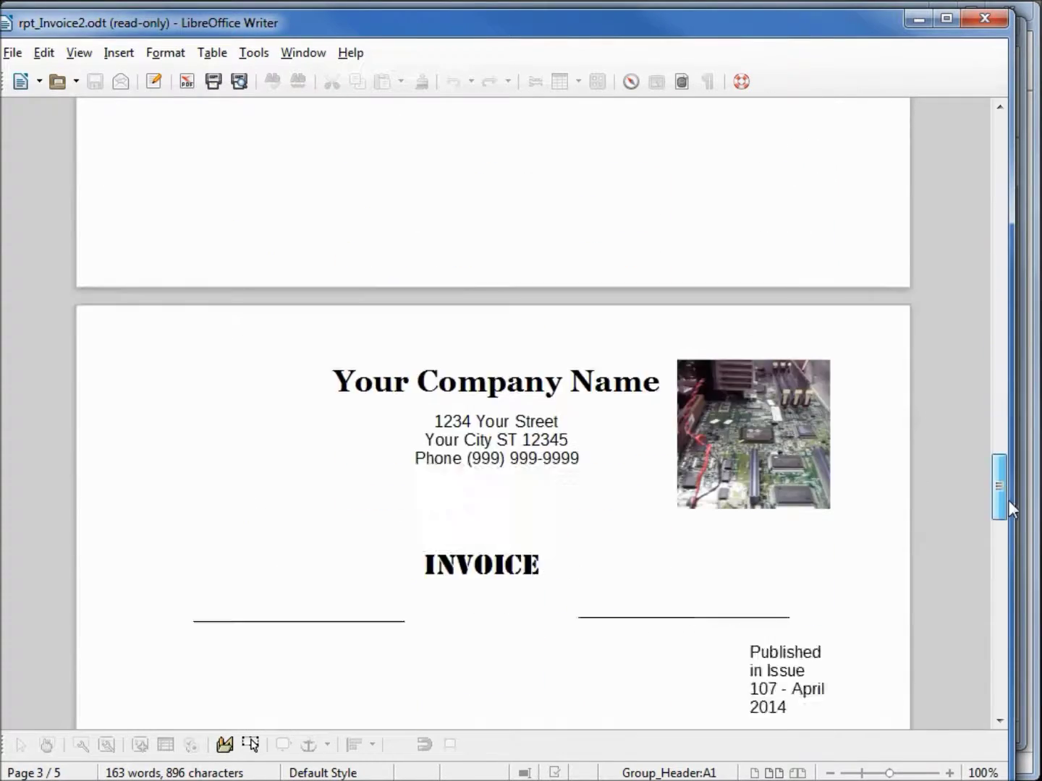
key(ctrl+Home)
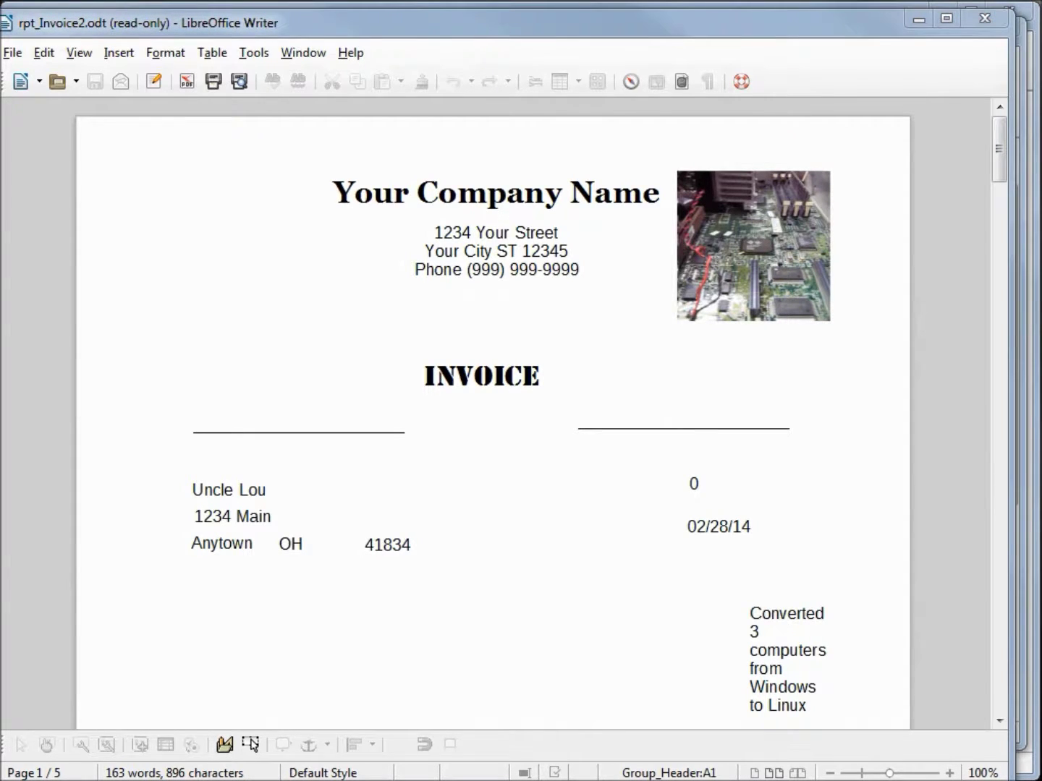
drag(1041, 139, 744, 131)
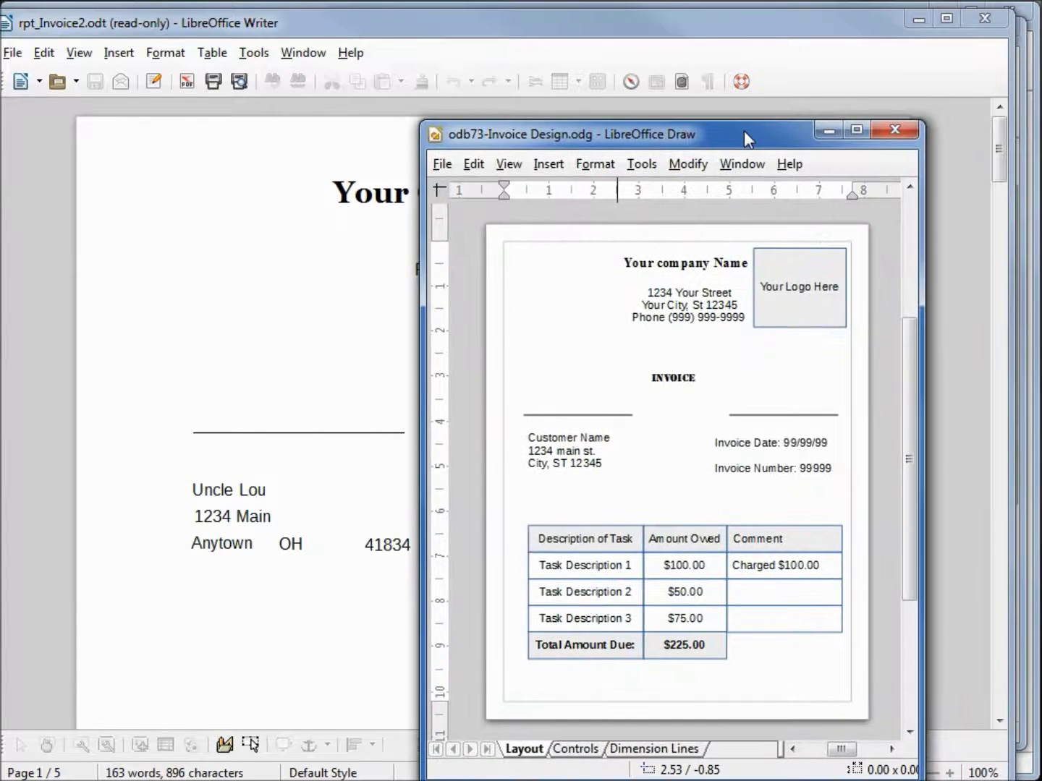